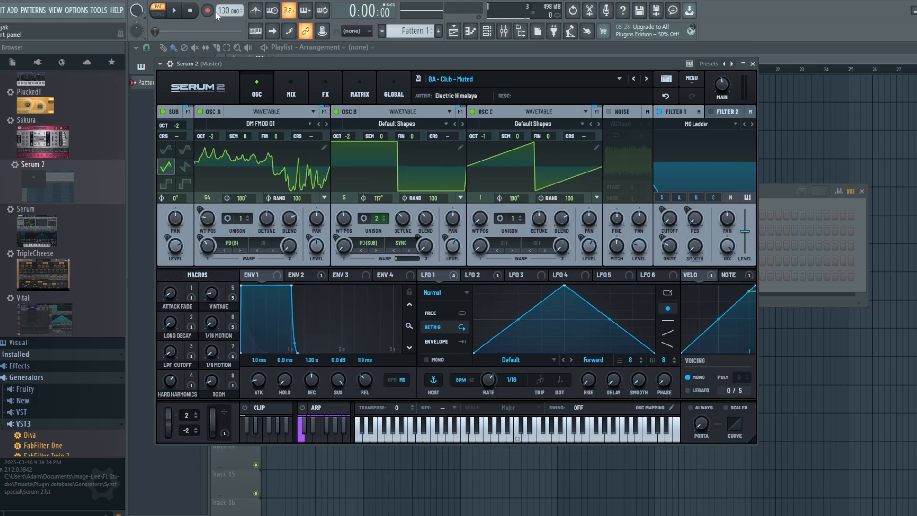
# - Lower the project tempo from 130 to 106 BPM and close the Serum 2 window
pyautogui.moveTo(221, 11); pyautogui.dragTo(221, 28)
pyautogui.click(459, 37)
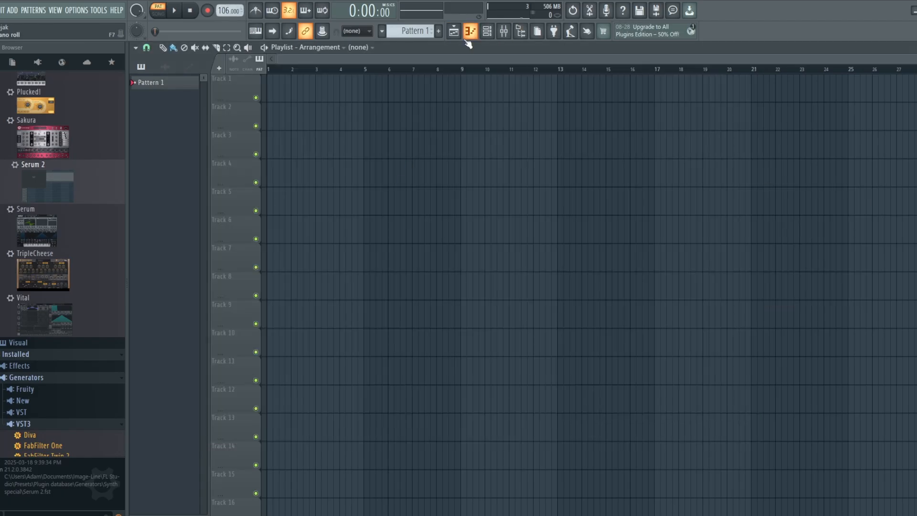
# - Set the grid snap in the Serum 2 piano roll and place a C6 note at bar 1
pyautogui.press('F7')
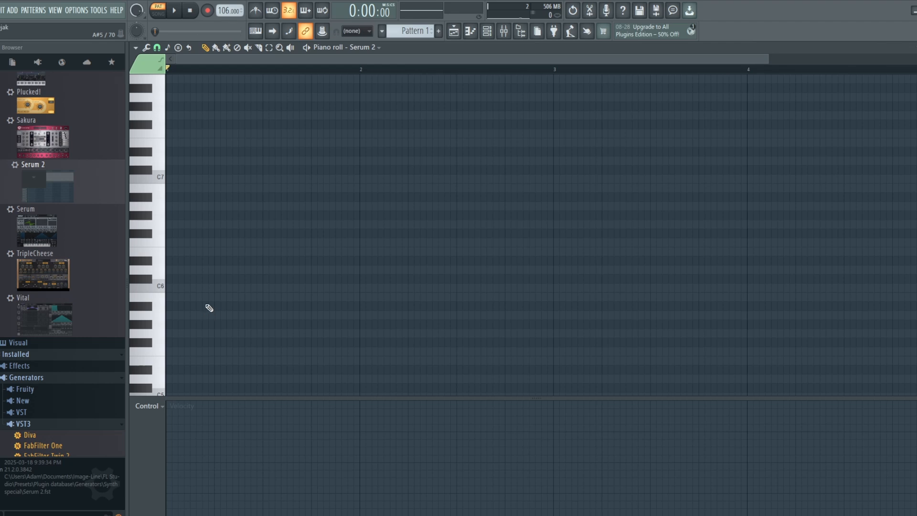
pyautogui.click(157, 48)
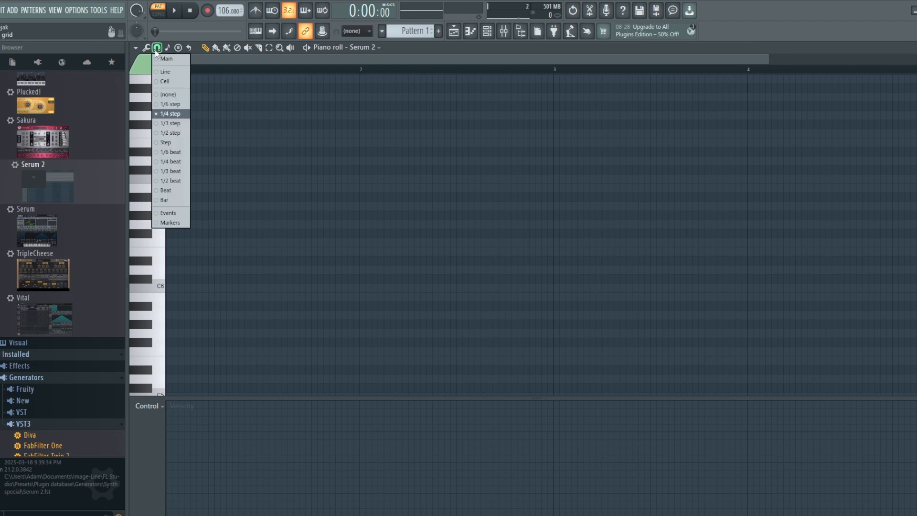
pyautogui.click(176, 170)
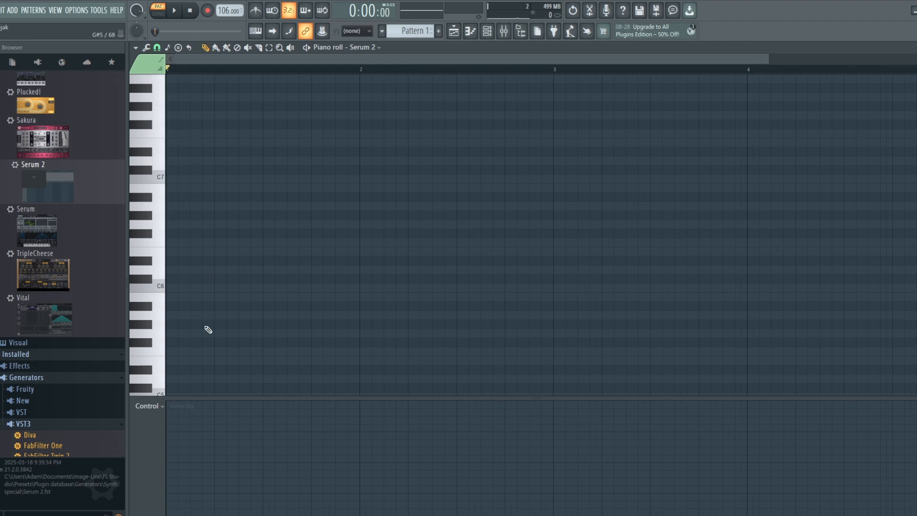
pyautogui.click(169, 289)
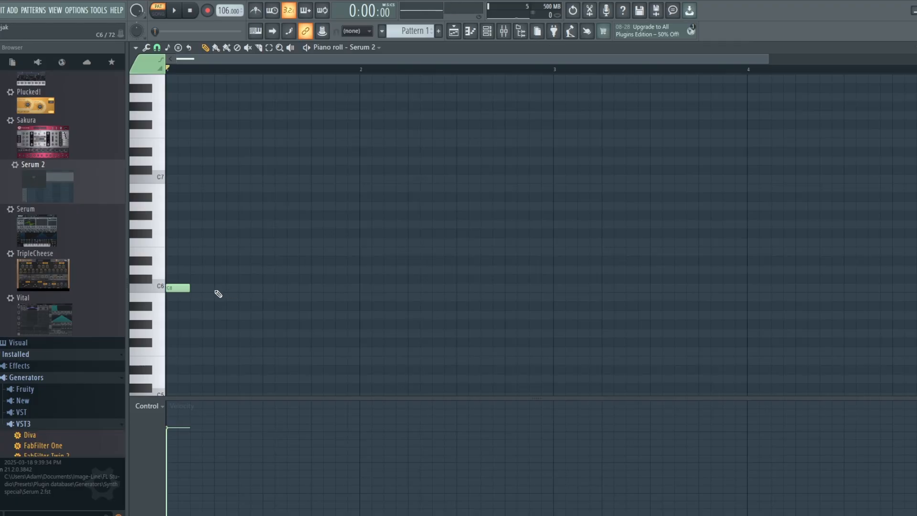
# - Move the note to A5 and repeat it into eight A5 notes filling bar 1, then audition
pyautogui.moveTo(185, 289); pyautogui.dragTo(187, 323)
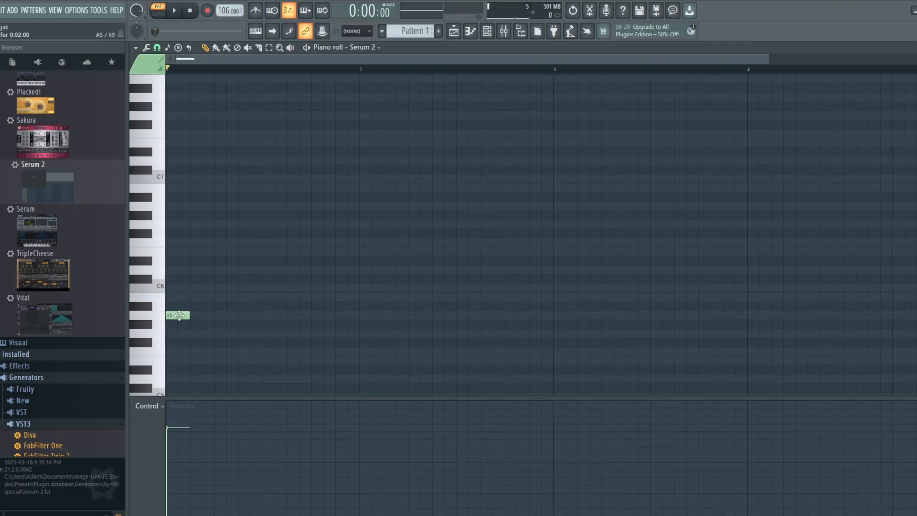
pyautogui.hotkey('ctrl', 'a')
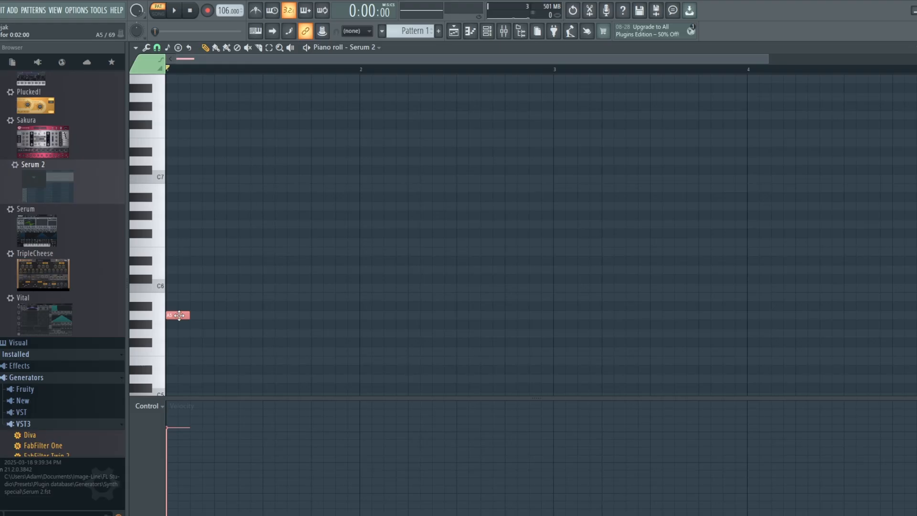
pyautogui.hotkey('ctrl', 'b')
pyautogui.hotkey('ctrl', 'b')
pyautogui.hotkey('ctrl', 'b')
pyautogui.hotkey('ctrl', 'b')
pyautogui.hotkey('ctrl', 'b')
pyautogui.hotkey('ctrl', 'b')
pyautogui.hotkey('ctrl', 'b')
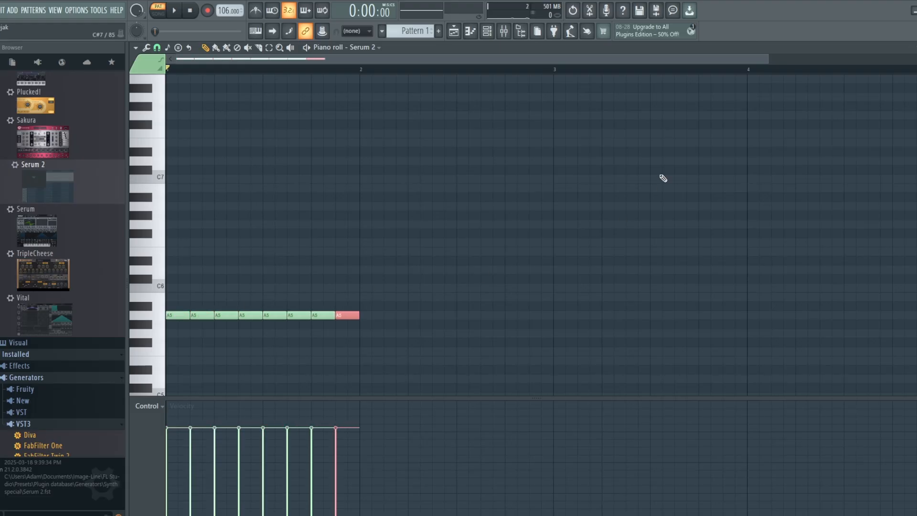
pyautogui.press('space')
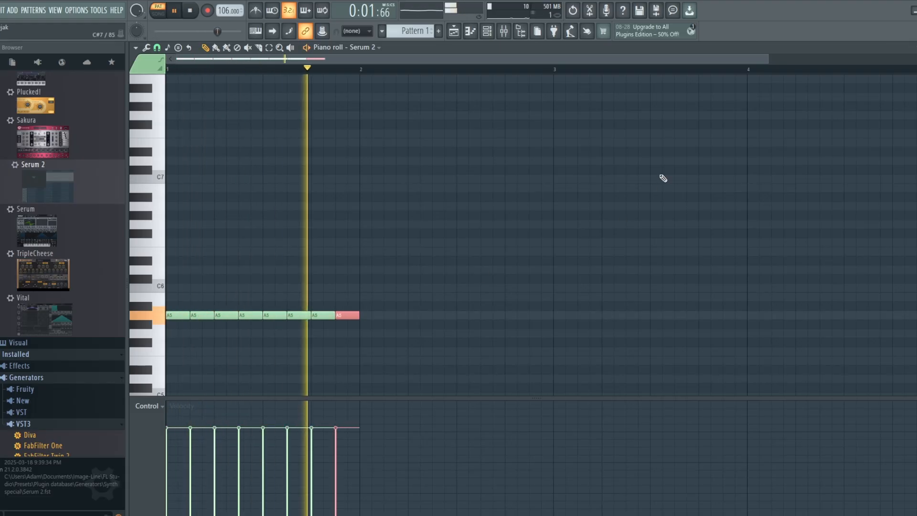
pyautogui.press('space')
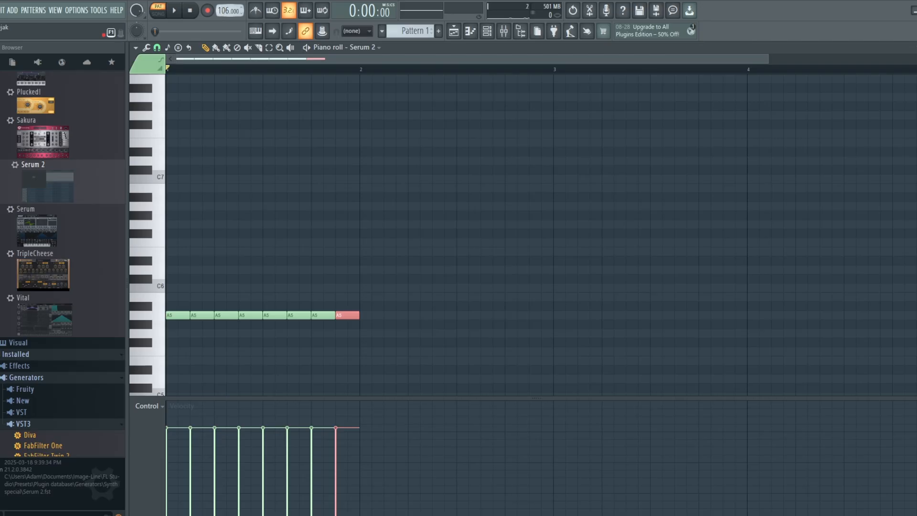
# - Raise the tempo to 115 BPM and play the pattern at the new speed
pyautogui.moveTo(224, 11); pyautogui.dragTo(223, 8)
pyautogui.press('space')
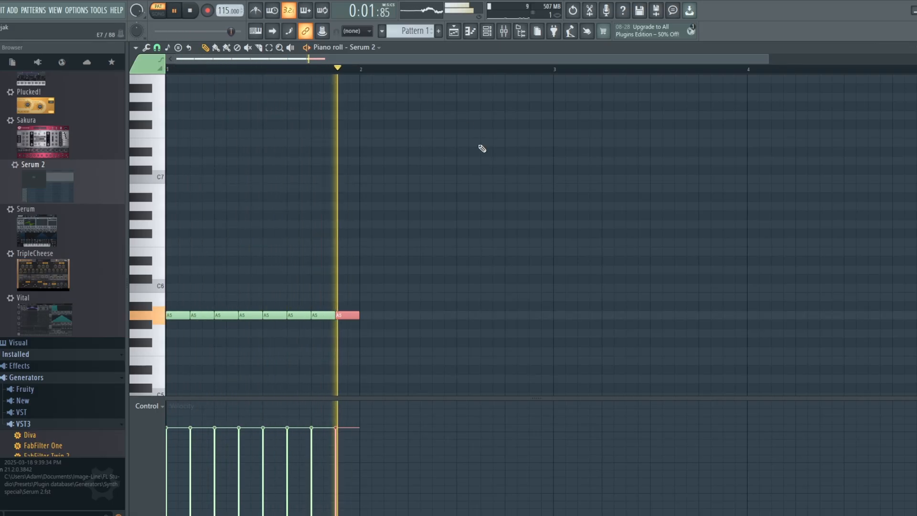
pyautogui.press('space')
# - Select the A5 notes, audition the pattern with the F5 bar, and remove a stray D#5 note
pyautogui.moveTo(401, 345); pyautogui.dragTo(371, 352)
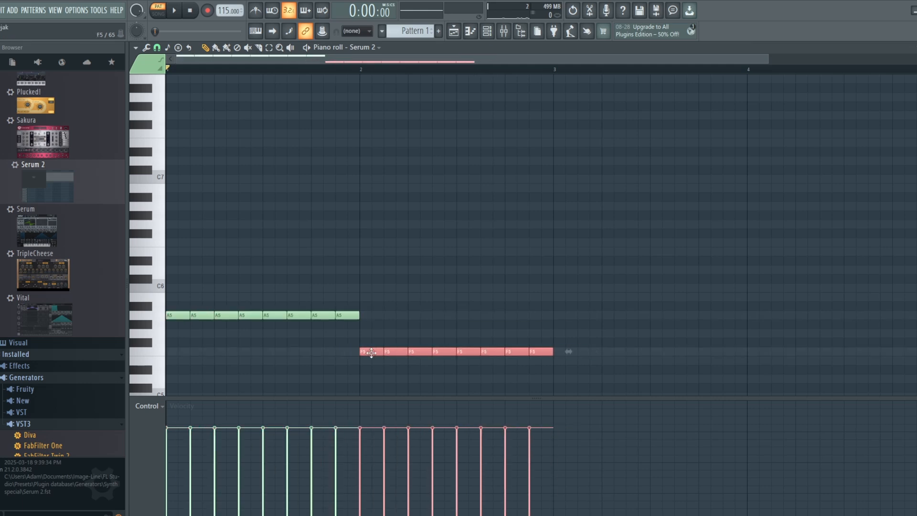
pyautogui.press('space')
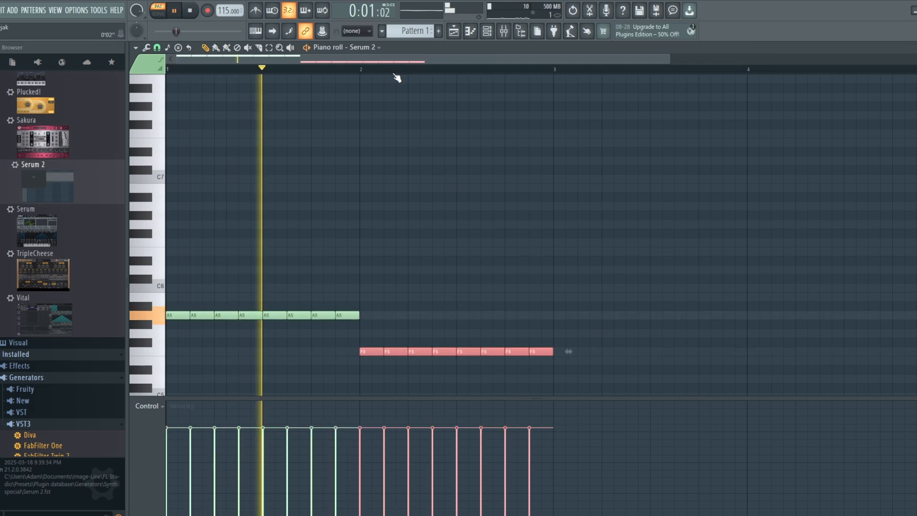
pyautogui.scroll(-2, 696, 190)
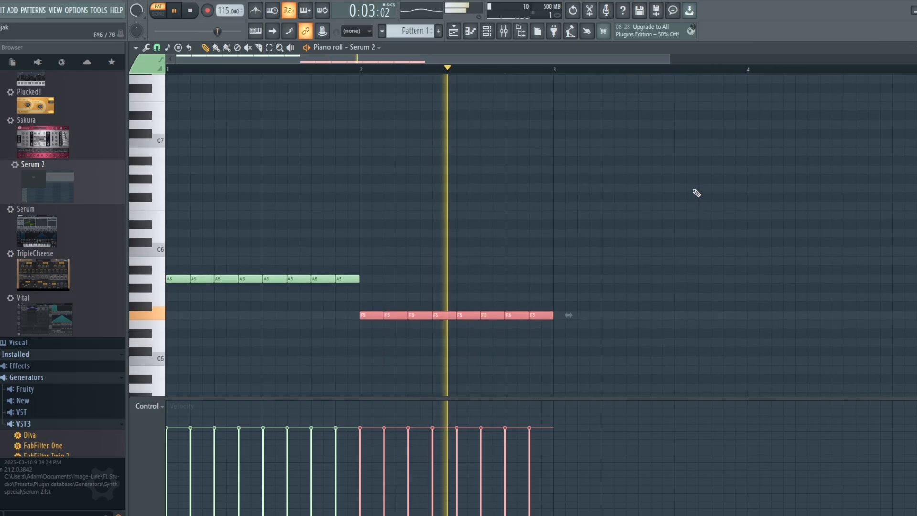
pyautogui.scroll(1, 695, 191)
pyautogui.press('space')
pyautogui.click(570, 343)
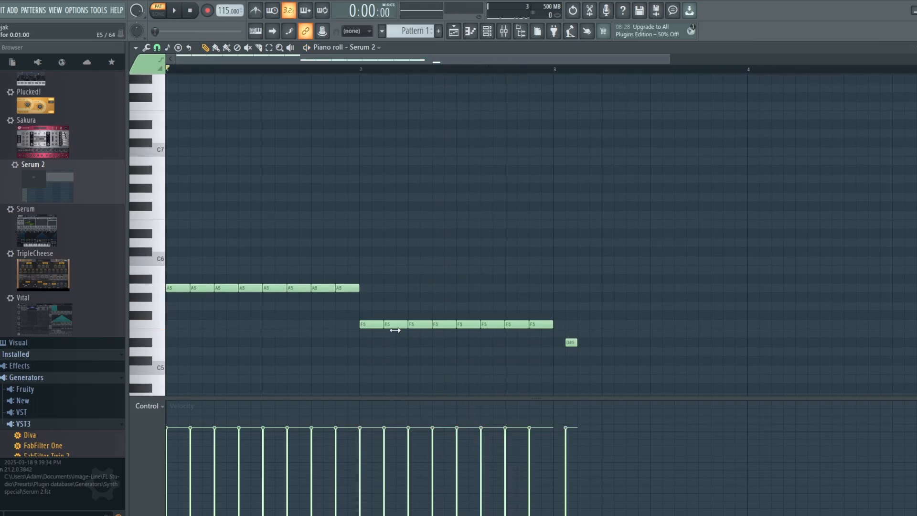
pyautogui.rightClick(572, 343)
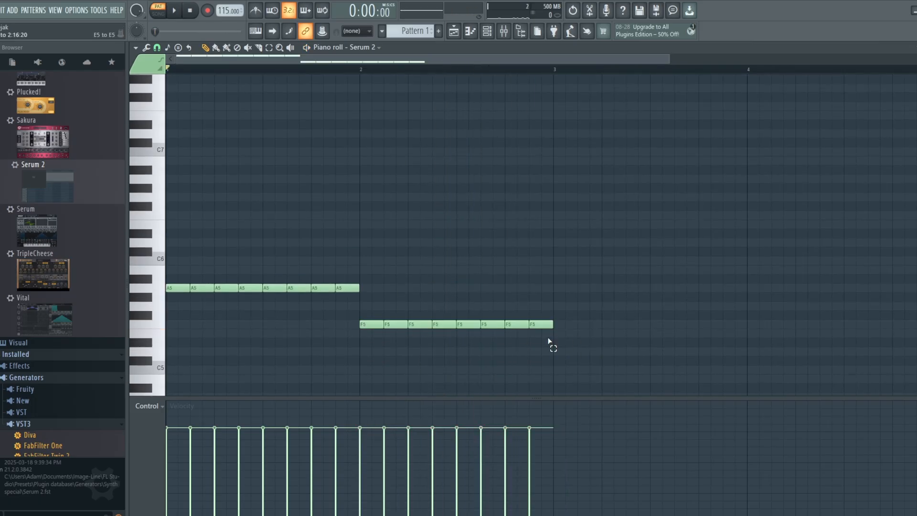
# - Duplicate the F5 notes into bar 3 as D5 and bar 4 as E5, then play all four bars
pyautogui.moveTo(595, 354); pyautogui.dragTo(362, 297)
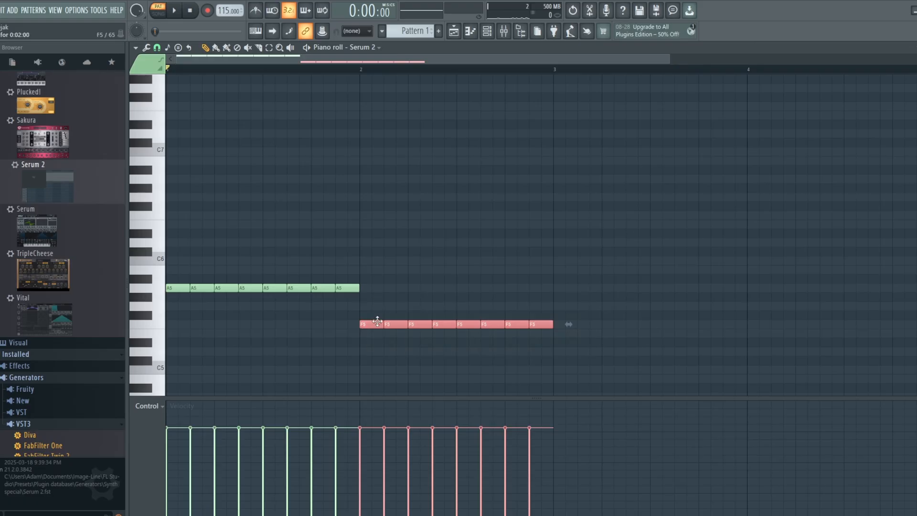
pyautogui.hotkey('ctrl', 'b')
pyautogui.moveTo(572, 322); pyautogui.dragTo(572, 349)
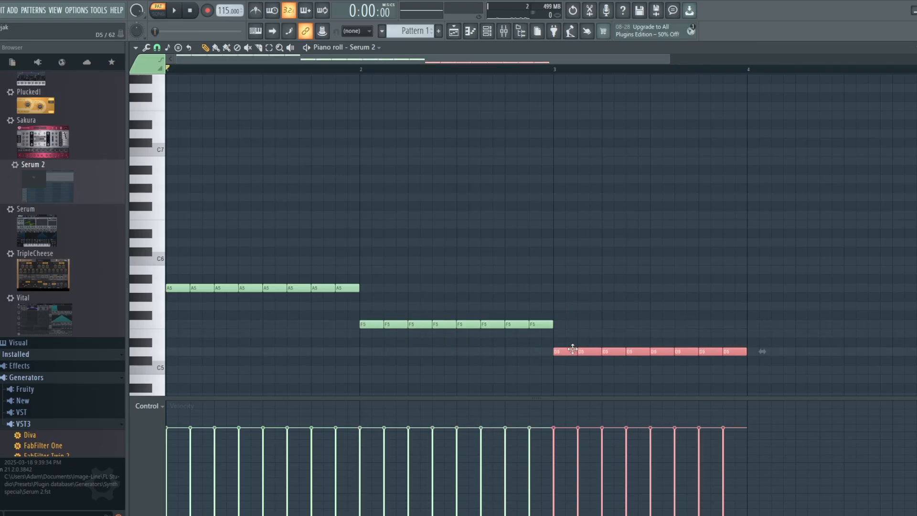
pyautogui.press('space')
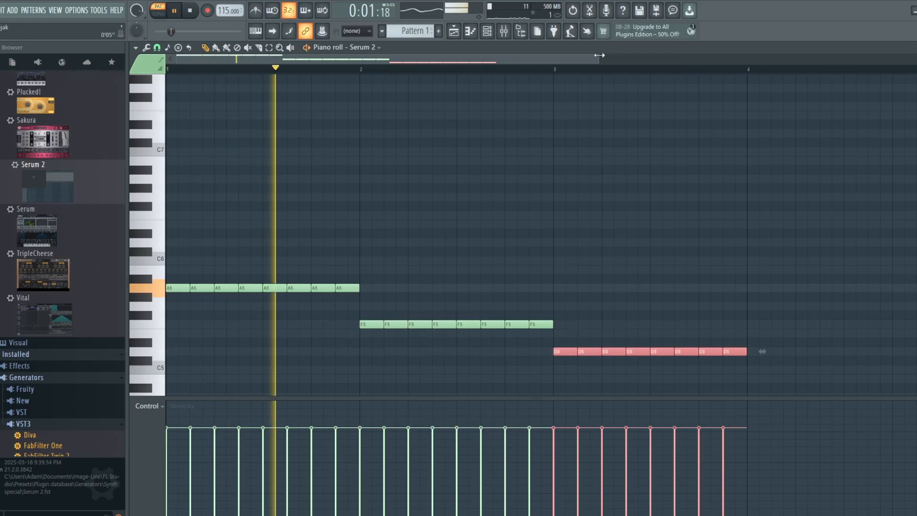
pyautogui.moveTo(670, 58); pyautogui.dragTo(726, 56)
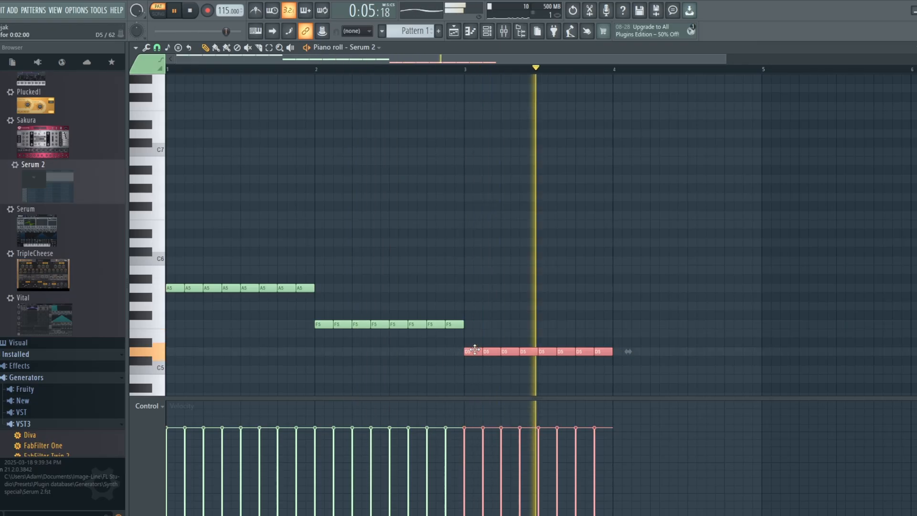
pyautogui.press('space')
pyautogui.moveTo(475, 350)
pyautogui.mouseDown()
pyautogui.moveTo(631, 320)
pyautogui.moveTo(620, 350)
pyautogui.moveTo(632, 332)
pyautogui.moveTo(620, 332)
pyautogui.mouseUp()
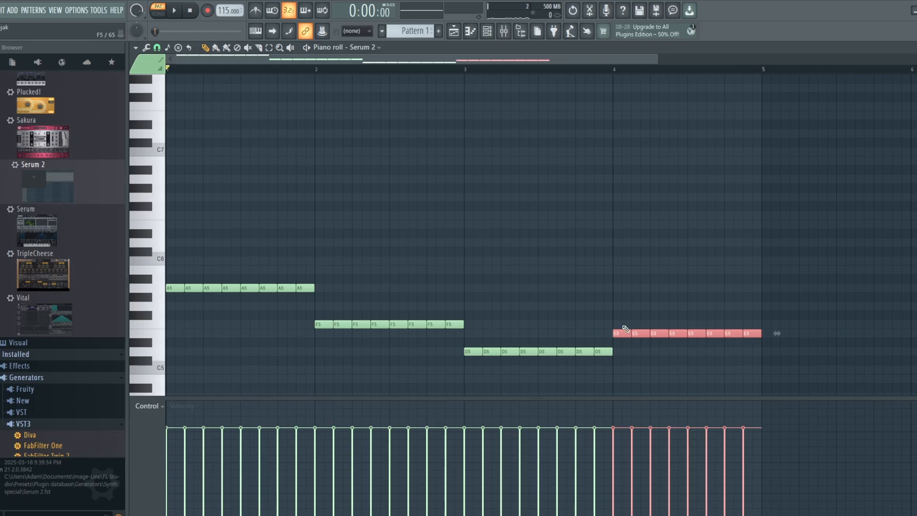
pyautogui.press('space')
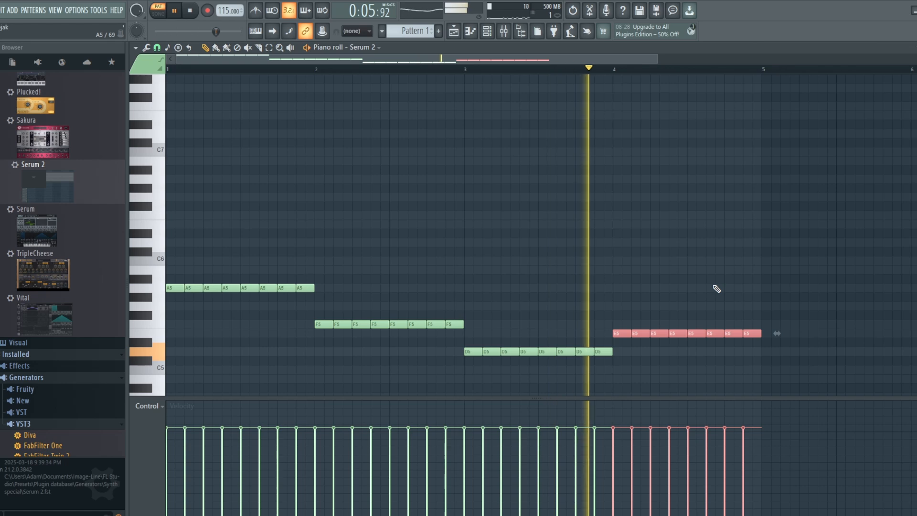
# - Reopen the Serum 2 synth from the channel rack and play the four-bar pattern through its BA - Club - Muted preset
pyautogui.press('space')
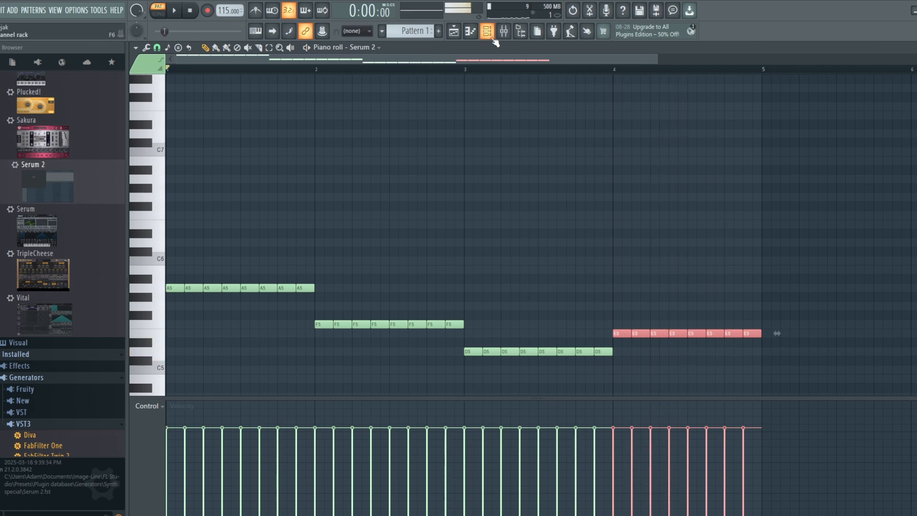
pyautogui.click(491, 37)
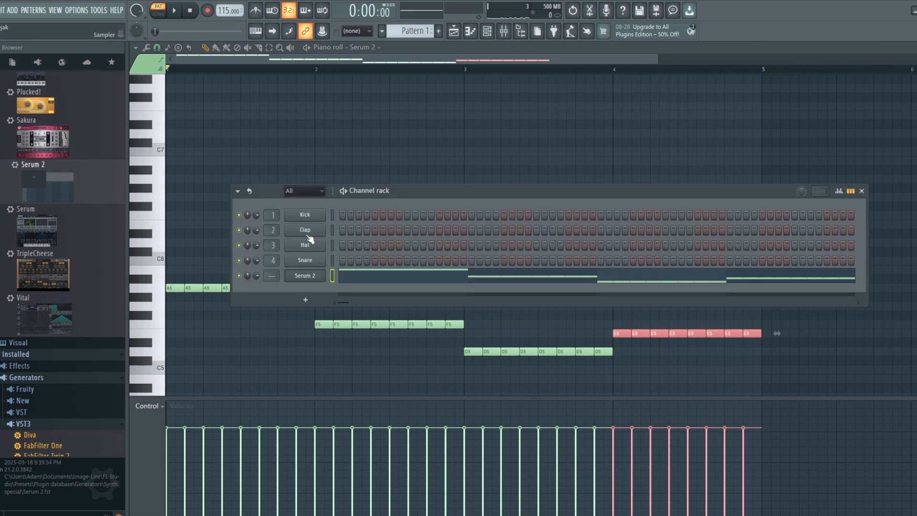
pyautogui.click(305, 276)
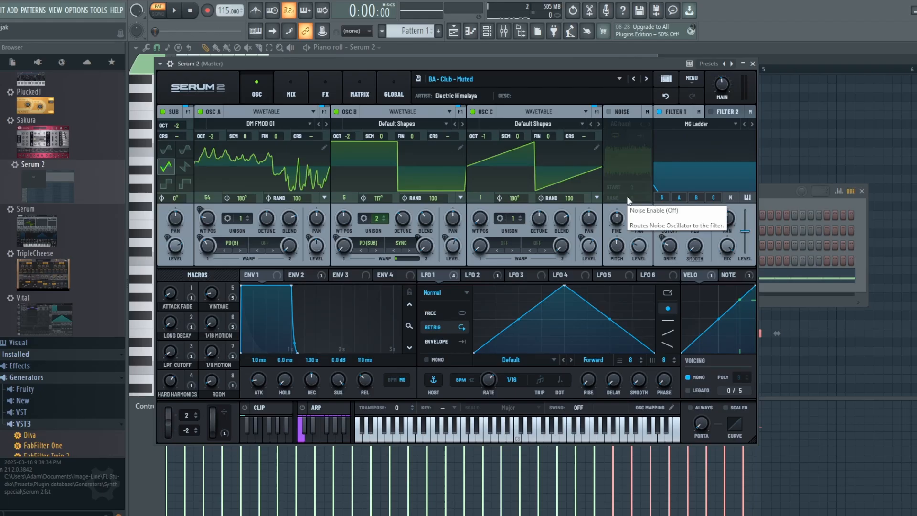
pyautogui.press('space')
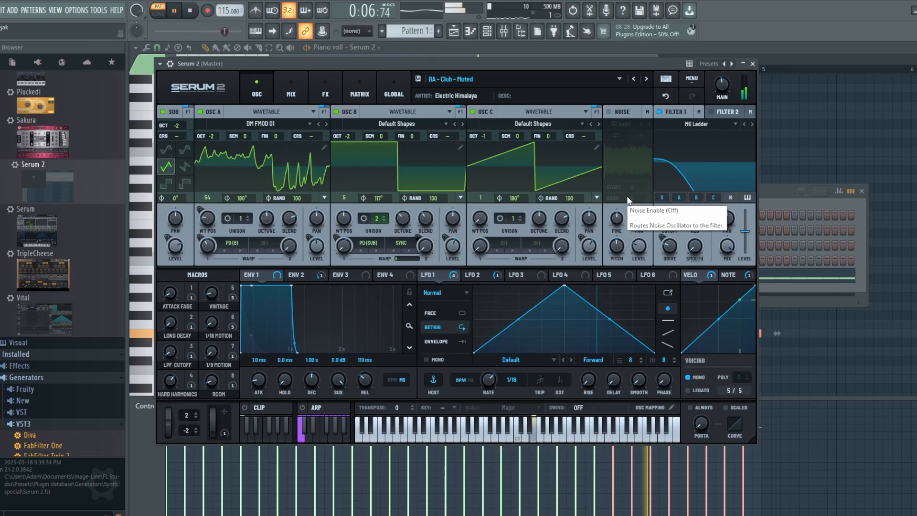
pyautogui.press('space')
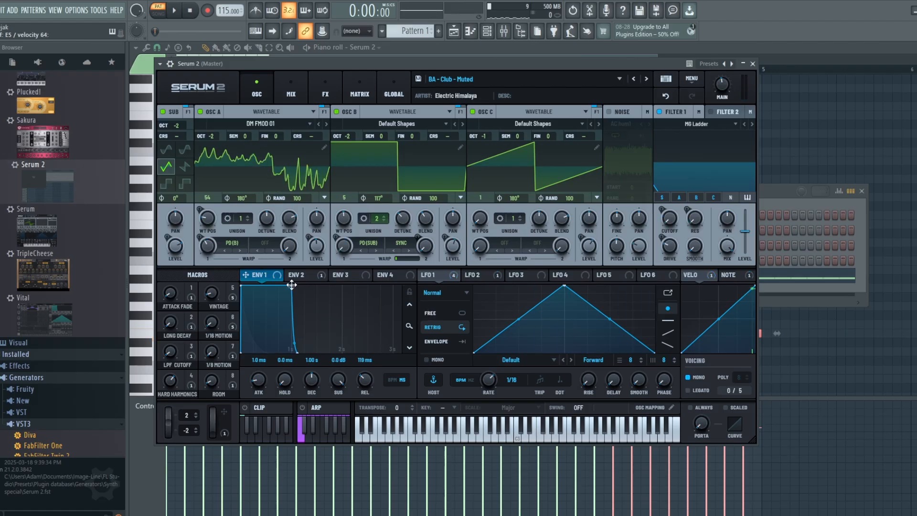
# - Reshape Serum 2's ENV1 decay curve and set its sustain to about -16 dB, then show the Playlist
pyautogui.moveTo(291, 285); pyautogui.dragTo(257, 366)
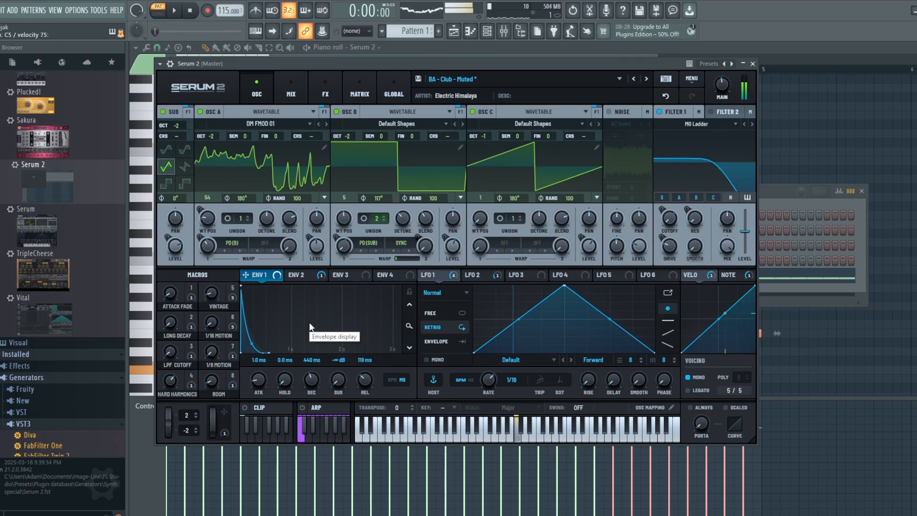
pyautogui.moveTo(252, 343); pyautogui.dragTo(257, 320)
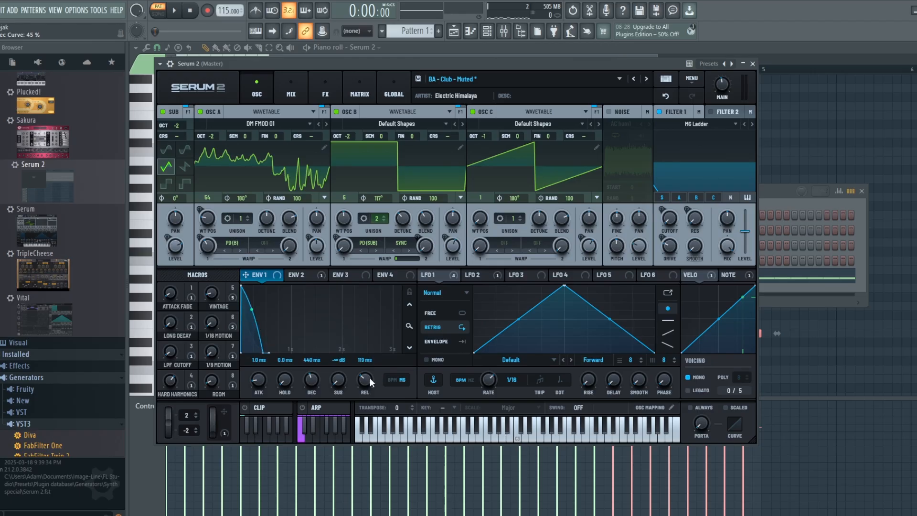
pyautogui.moveTo(336, 382); pyautogui.dragTo(337, 333)
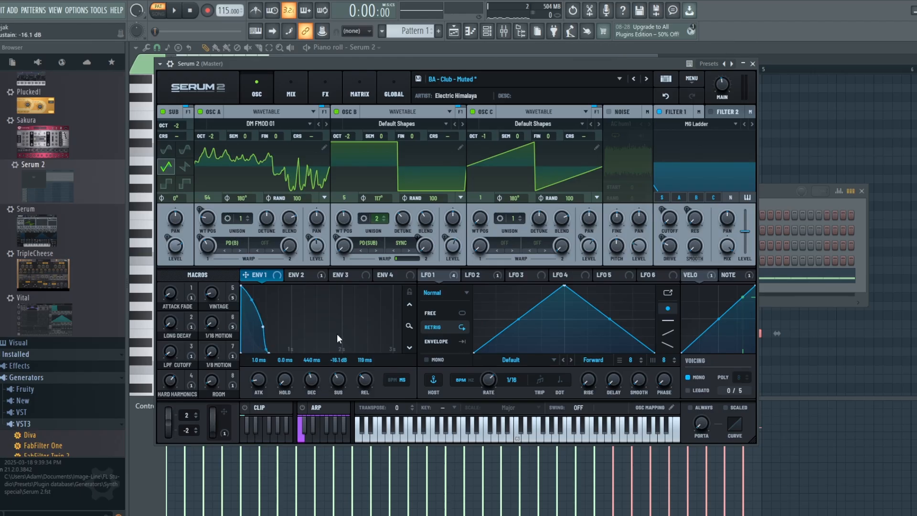
pyautogui.moveTo(252, 298); pyautogui.dragTo(252, 312)
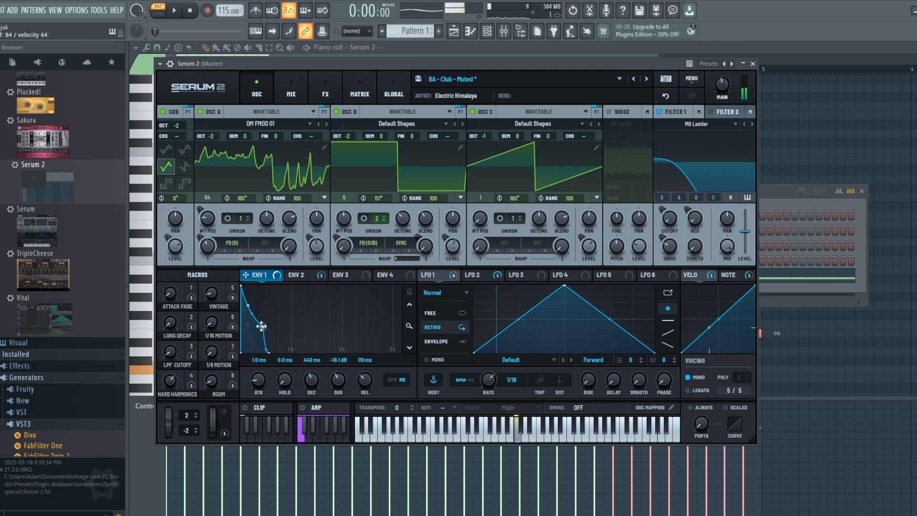
pyautogui.click(452, 34)
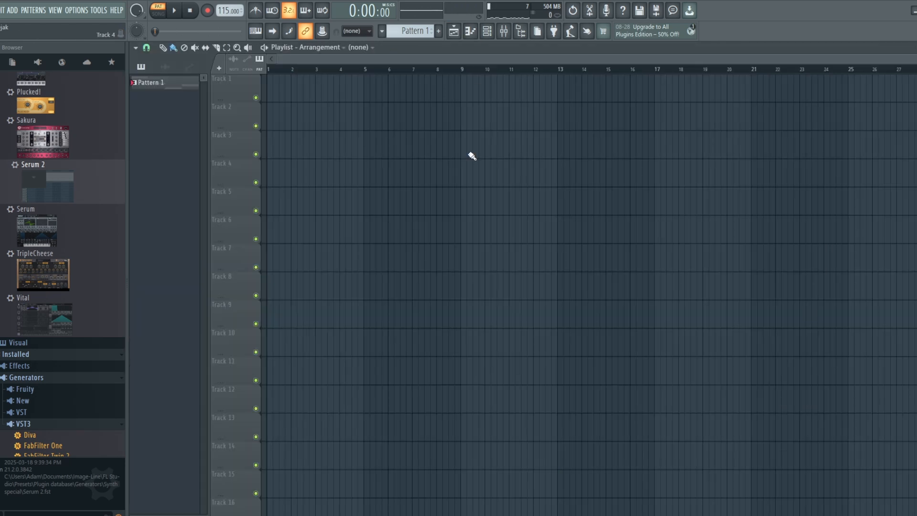
# - Reopen the Serum 2 piano roll, audition the bass pattern, and select all its notes
pyautogui.click(470, 31)
pyautogui.press('space')
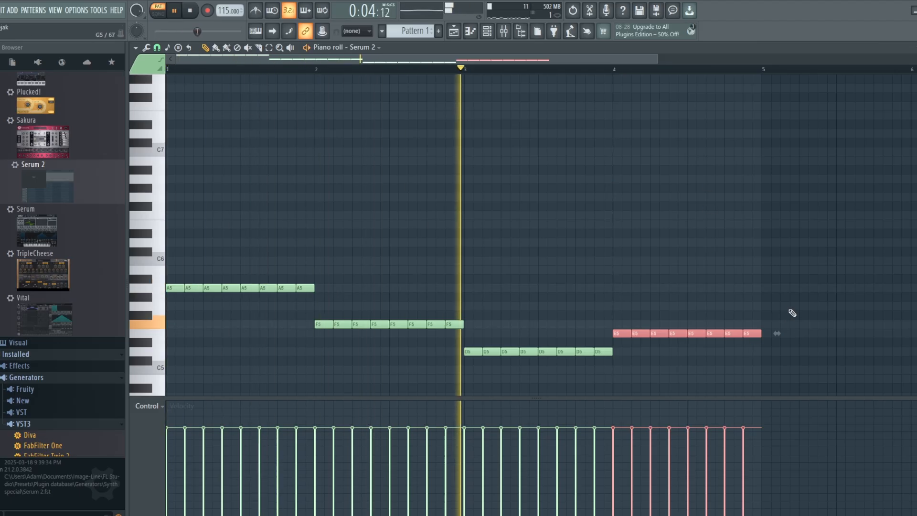
pyautogui.press('space')
pyautogui.moveTo(779, 365); pyautogui.dragTo(172, 264)
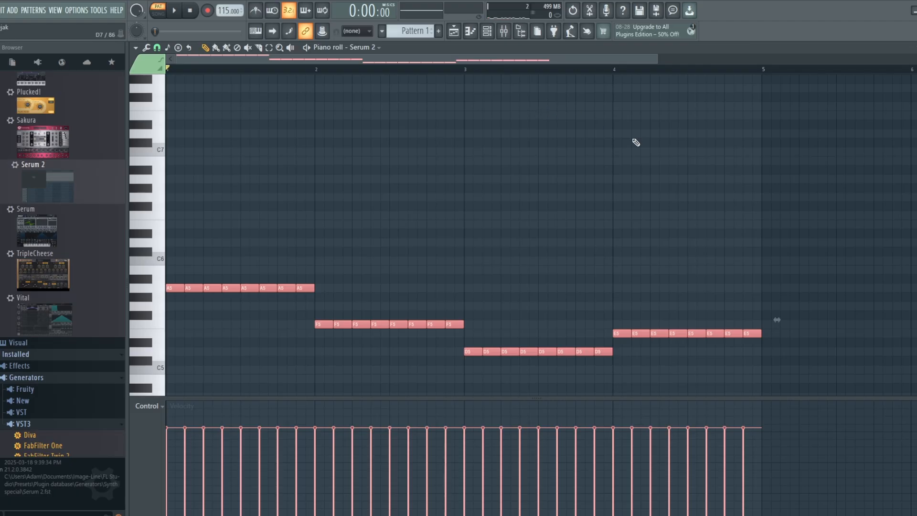
# - Shift all bass notes down one octave to A4, F4, D4 and E4 and play them back
pyautogui.scroll(-1, 636, 142)
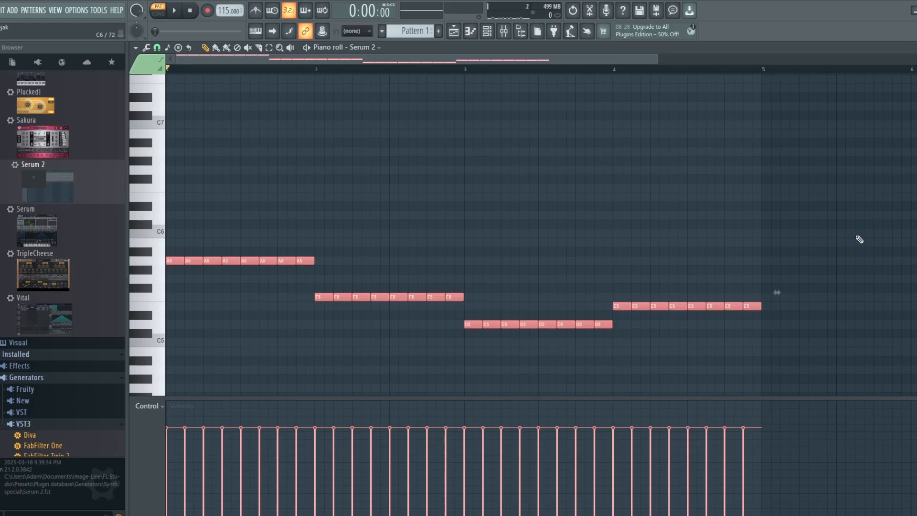
pyautogui.hotkey('ctrl', 'Down')
pyautogui.scroll(-2, 859, 240)
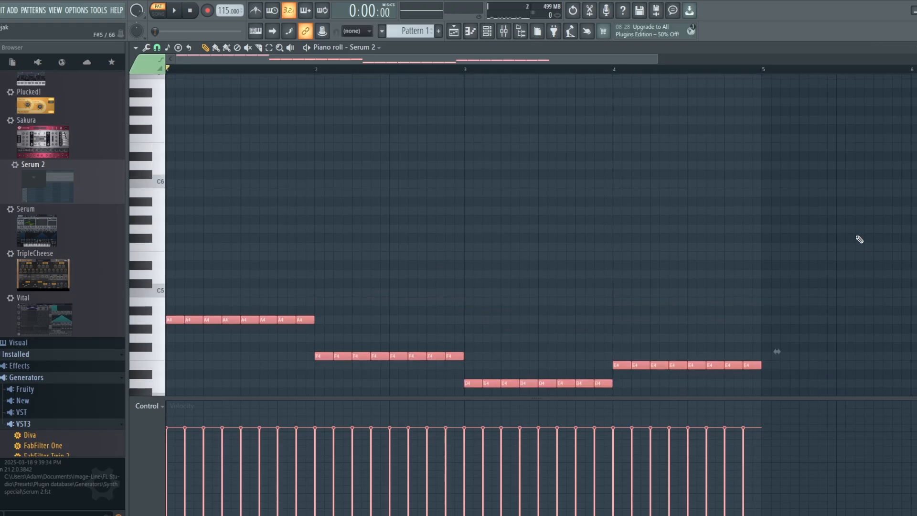
pyautogui.press('space')
pyautogui.scroll(-2, 730, 203)
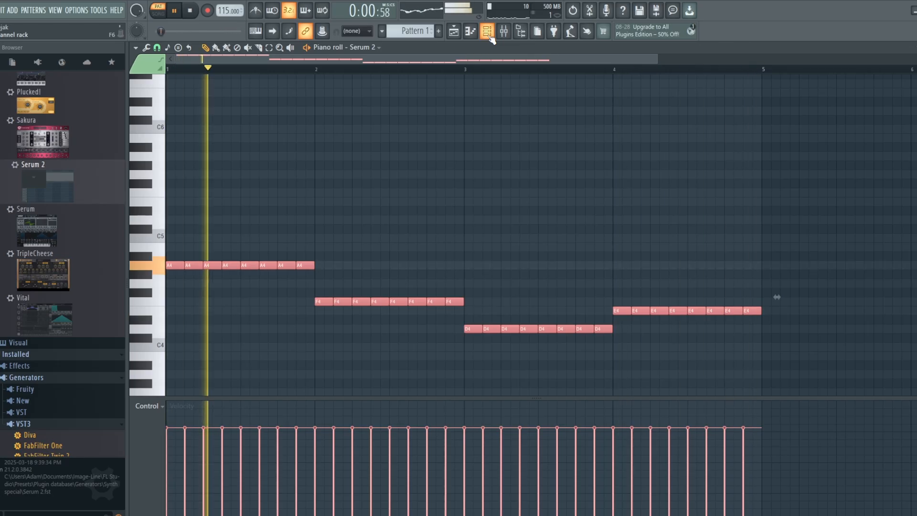
pyautogui.press('space')
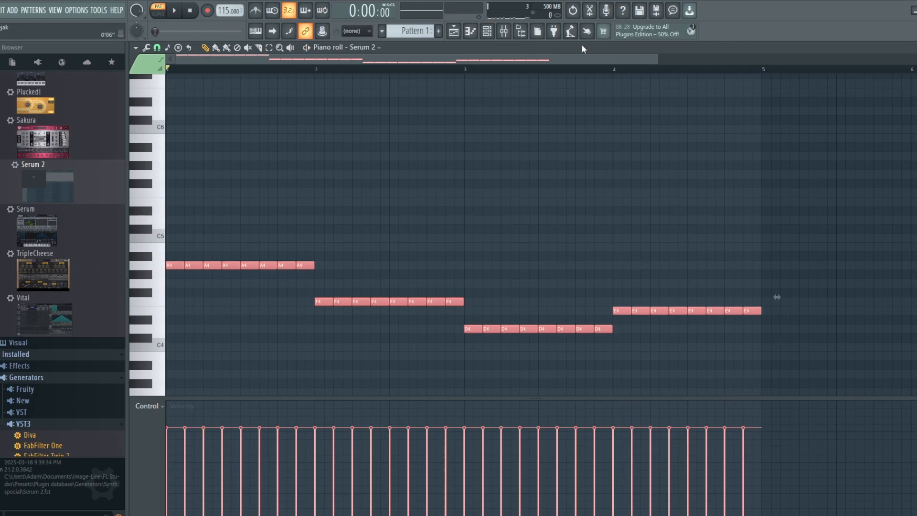
pyautogui.click(487, 31)
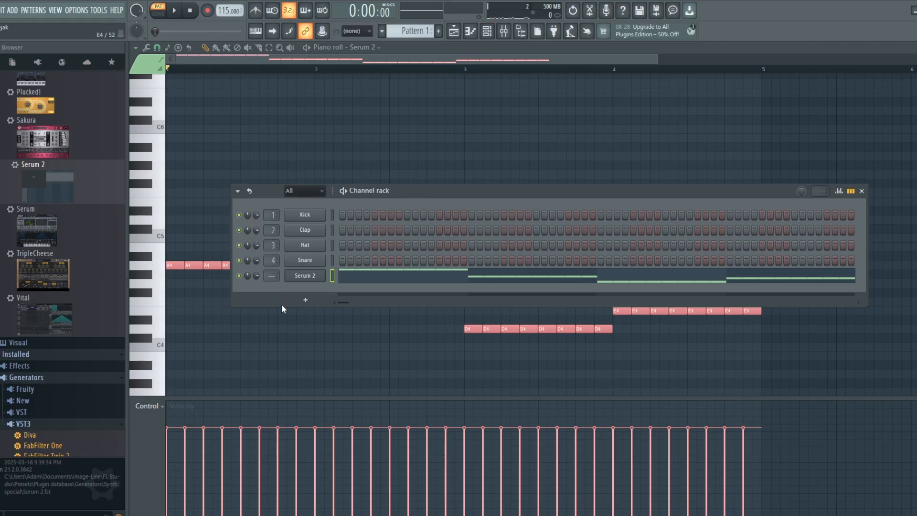
# - While playing, set Serum 2 macros: Room down, Vintage 14, Attack Fade 72, 1/16 Motion 64, Long Decay 73, Hard Harmonics up
pyautogui.click(306, 275)
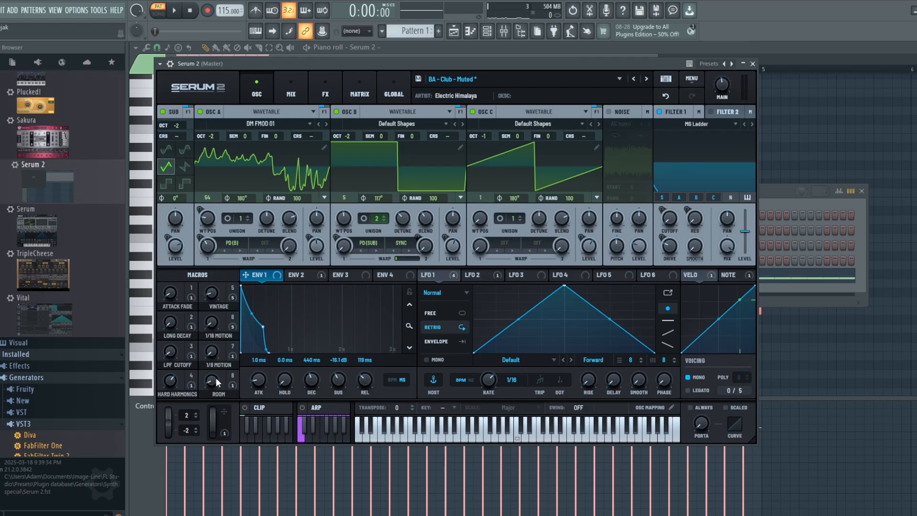
pyautogui.press('space')
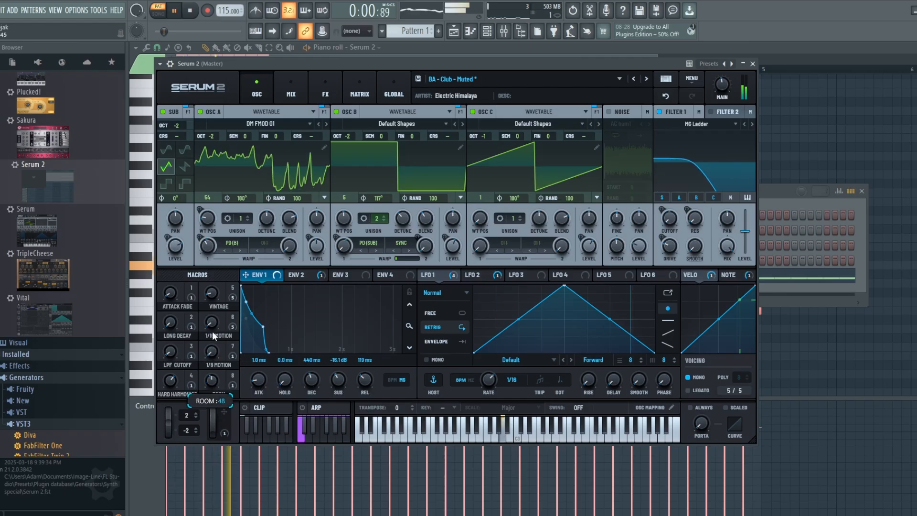
pyautogui.moveTo(213, 317); pyautogui.dragTo(214, 326)
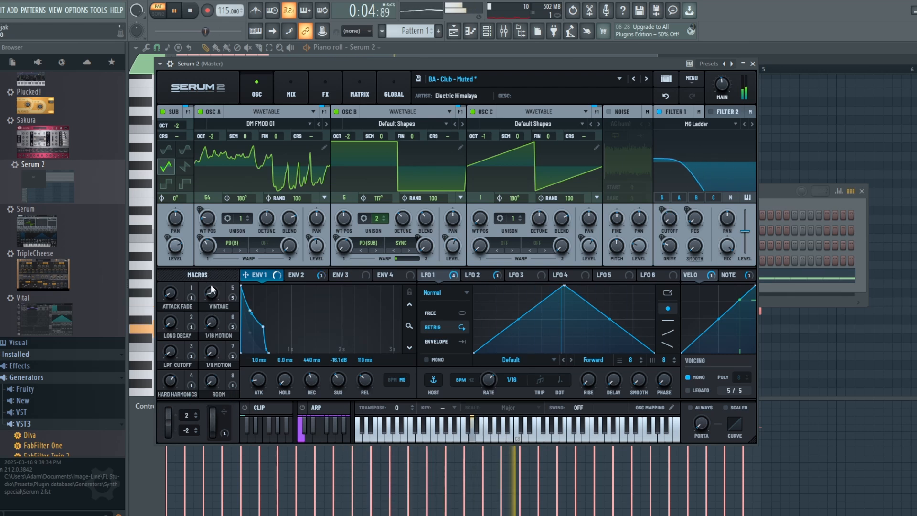
pyautogui.moveTo(211, 293); pyautogui.dragTo(212, 219)
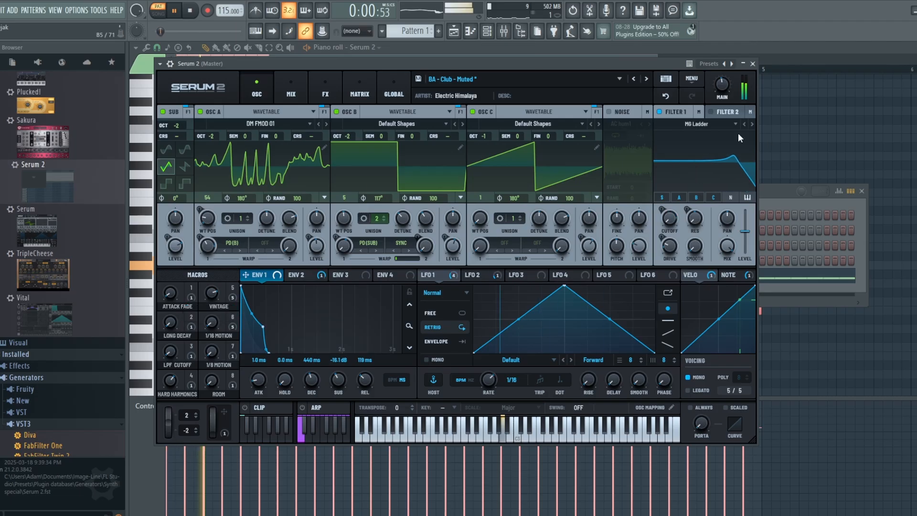
pyautogui.moveTo(209, 297); pyautogui.dragTo(213, 374)
pyautogui.moveTo(166, 291)
pyautogui.mouseDown()
pyautogui.moveTo(168, 306)
pyautogui.moveTo(159, 209)
pyautogui.moveTo(163, 308)
pyautogui.mouseUp()
pyautogui.moveTo(216, 320); pyautogui.dragTo(218, 368)
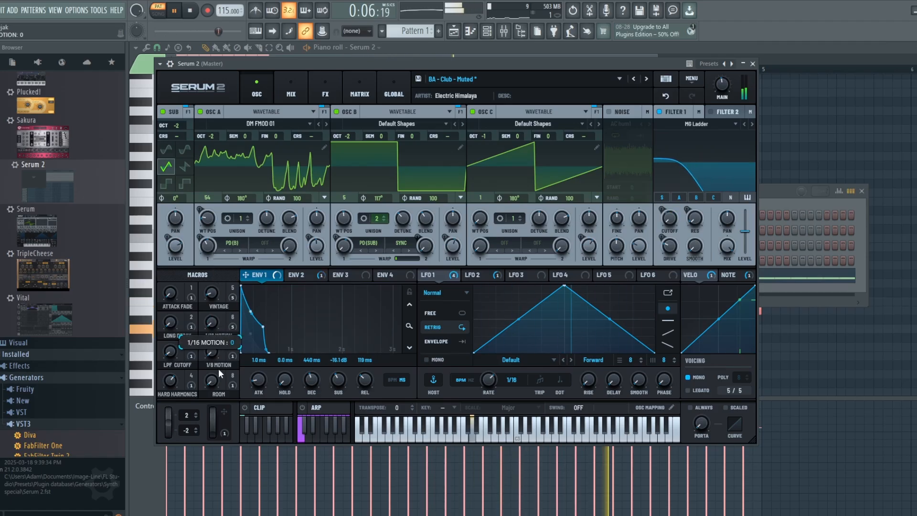
pyautogui.moveTo(170, 325); pyautogui.dragTo(201, 358)
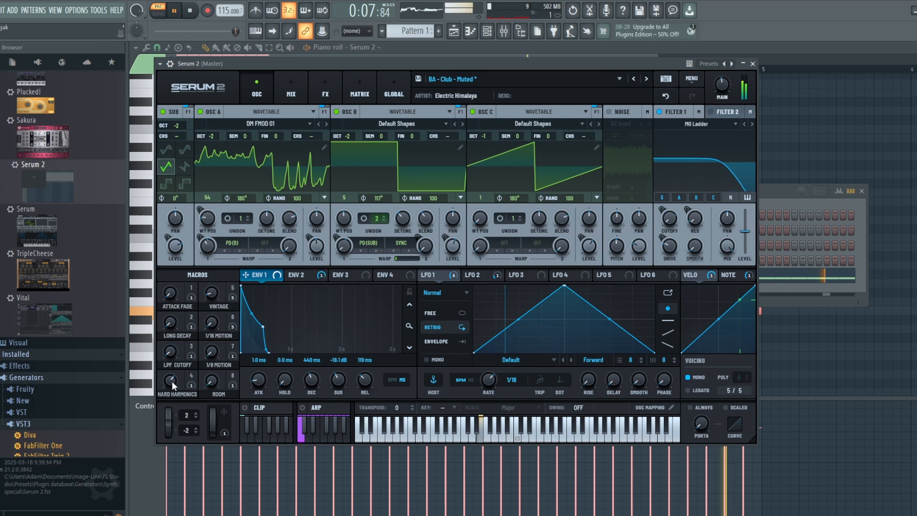
pyautogui.moveTo(171, 383)
pyautogui.mouseDown()
pyautogui.moveTo(164, 334)
pyautogui.moveTo(164, 383)
pyautogui.mouseUp()
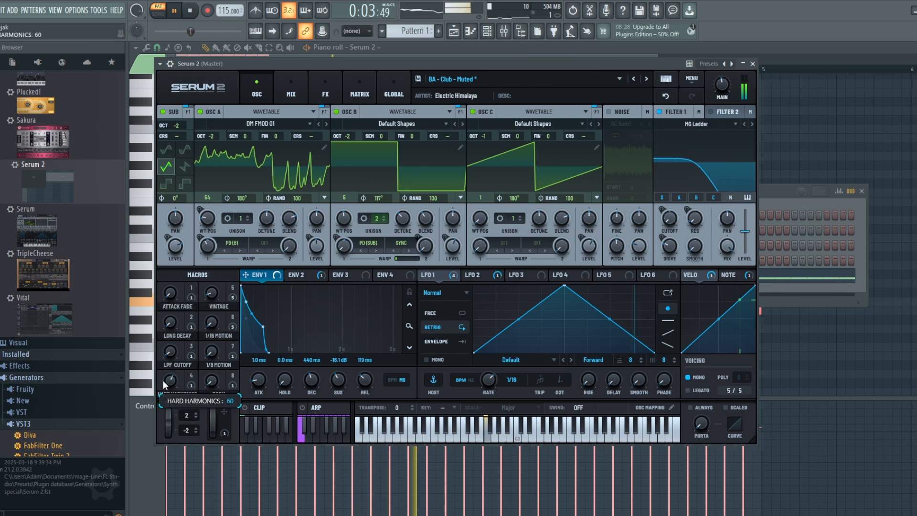
pyautogui.press('space')
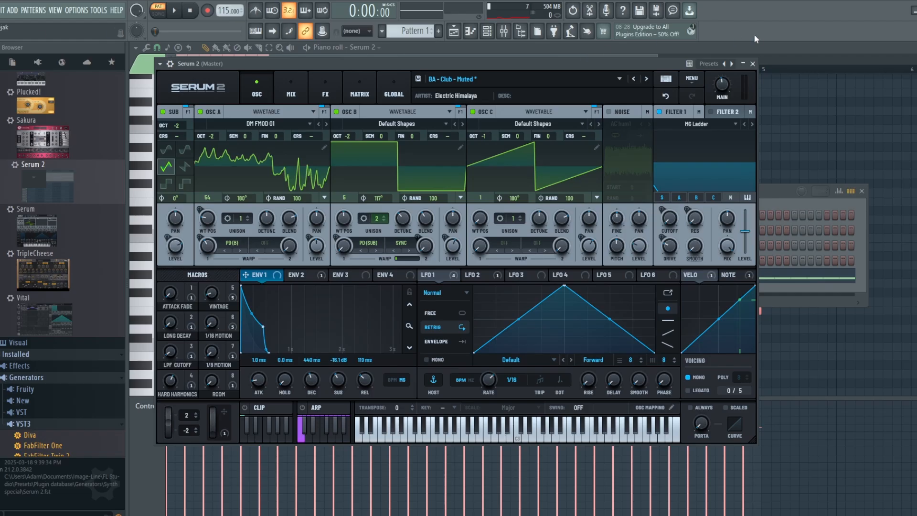
pyautogui.click(635, 51)
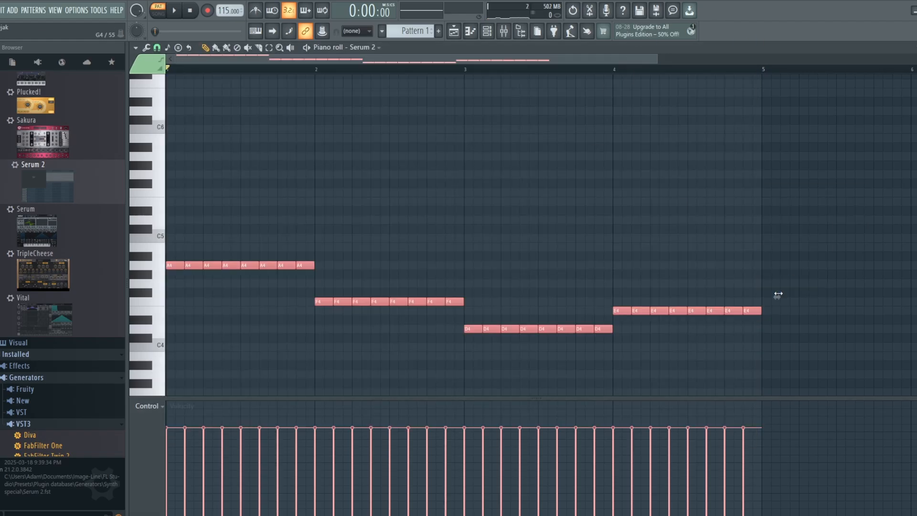
# - Select all 32 bass notes, switch to a new Pattern 2, and drag a second Serum 2 into the channel rack
pyautogui.keyDown('ctrl'); pyautogui.click(638, 175); pyautogui.keyUp('ctrl')
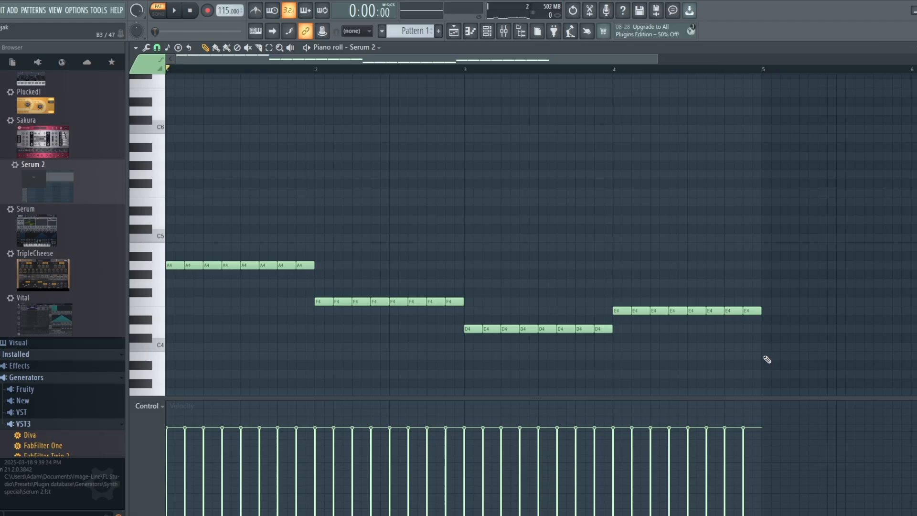
pyautogui.moveTo(767, 356); pyautogui.dragTo(152, 198)
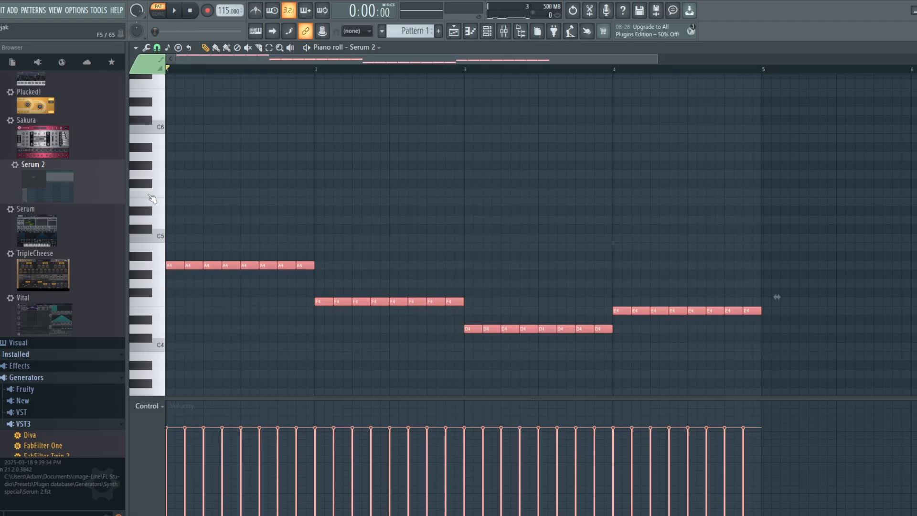
pyautogui.click(412, 33)
pyautogui.moveTo(413, 32); pyautogui.dragTo(413, 26)
pyautogui.click(454, 33)
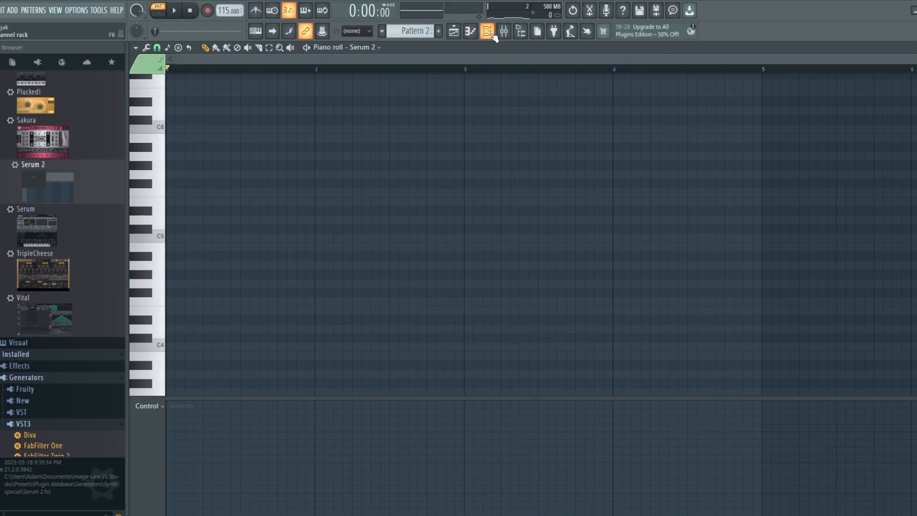
pyautogui.moveTo(59, 180); pyautogui.dragTo(303, 295)
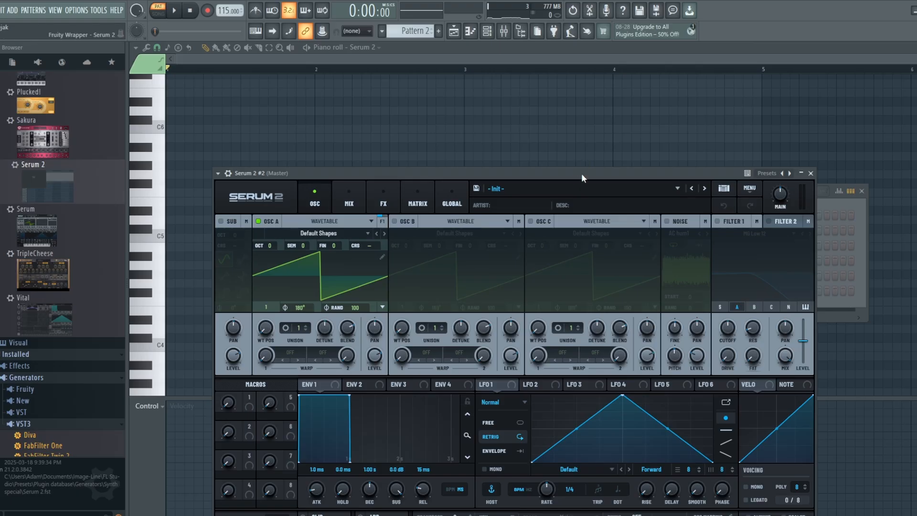
# - Load the Factory Pad preset 'PD - 1970s String Machine' into Serum 2 #2 and open its piano roll
pyautogui.moveTo(581, 173); pyautogui.dragTo(528, 77)
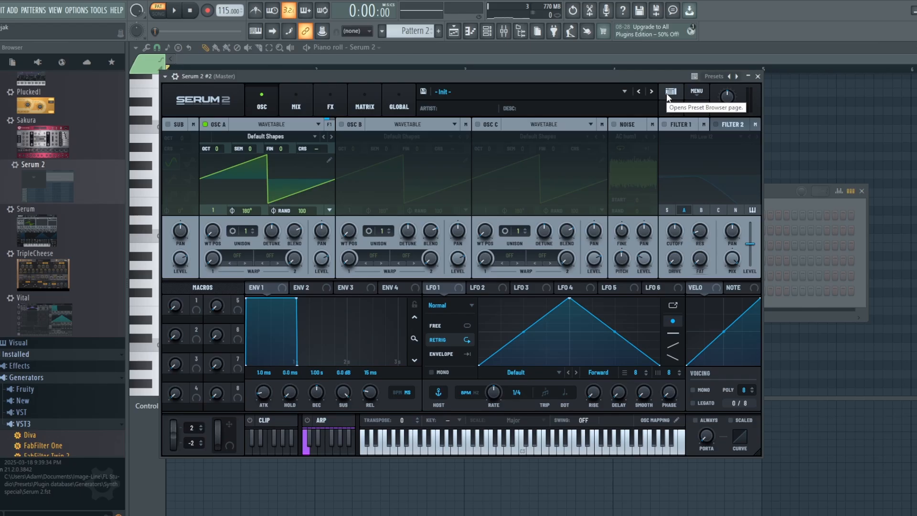
pyautogui.click(488, 93)
pyautogui.moveTo(485, 109)
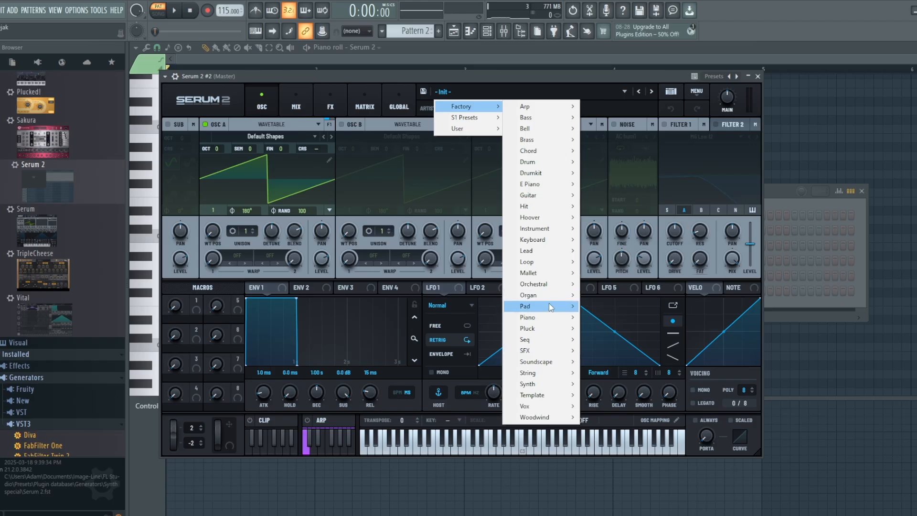
pyautogui.moveTo(550, 307)
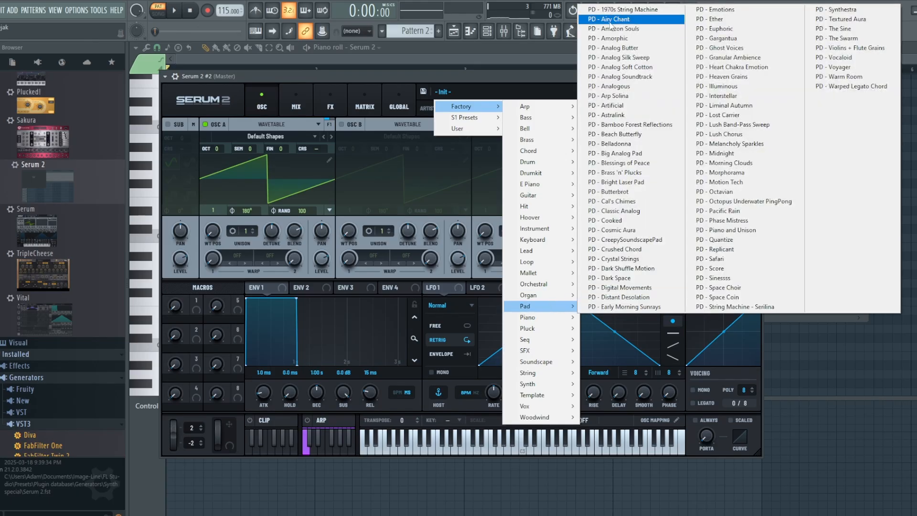
pyautogui.click(618, 10)
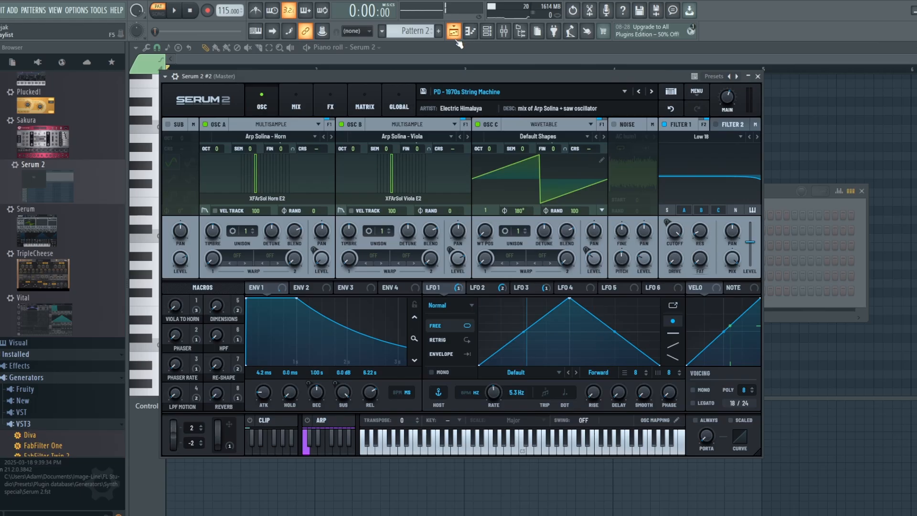
pyautogui.click(471, 36)
pyautogui.click(471, 36)
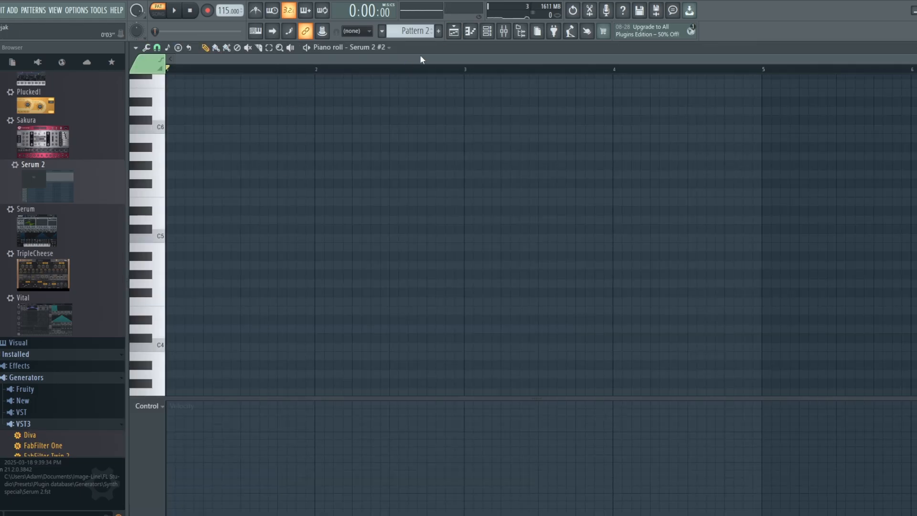
# - Paste the bass notes into the pad pattern and merge them into four bar-long notes
pyautogui.hotkey('ctrl', 'v')
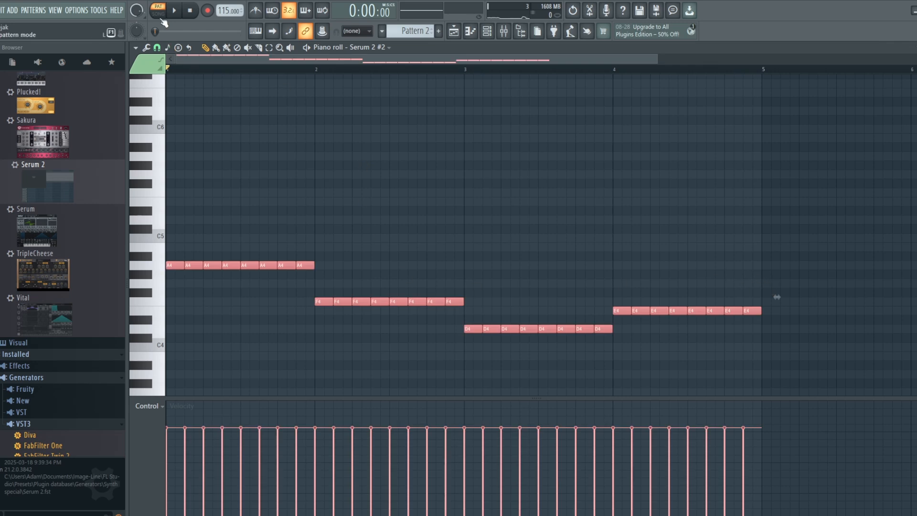
pyautogui.hotkey('ctrl', 'g')
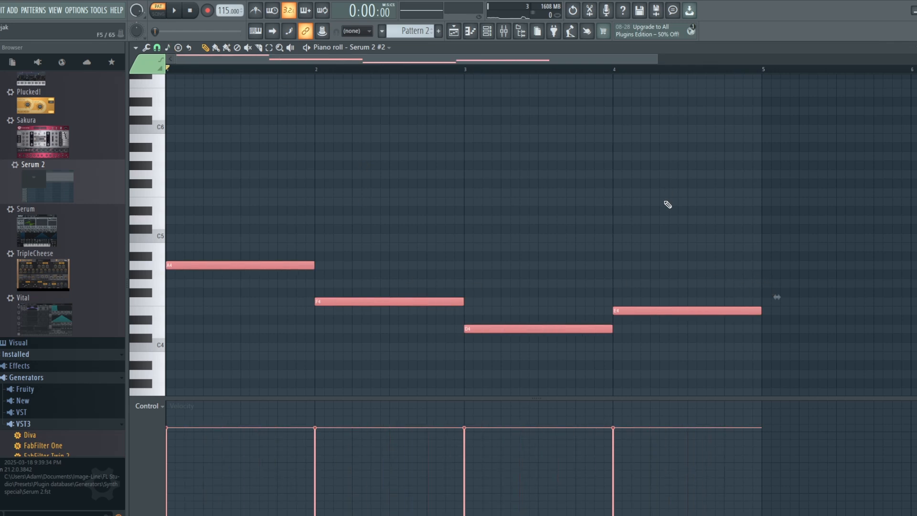
pyautogui.click(172, 13)
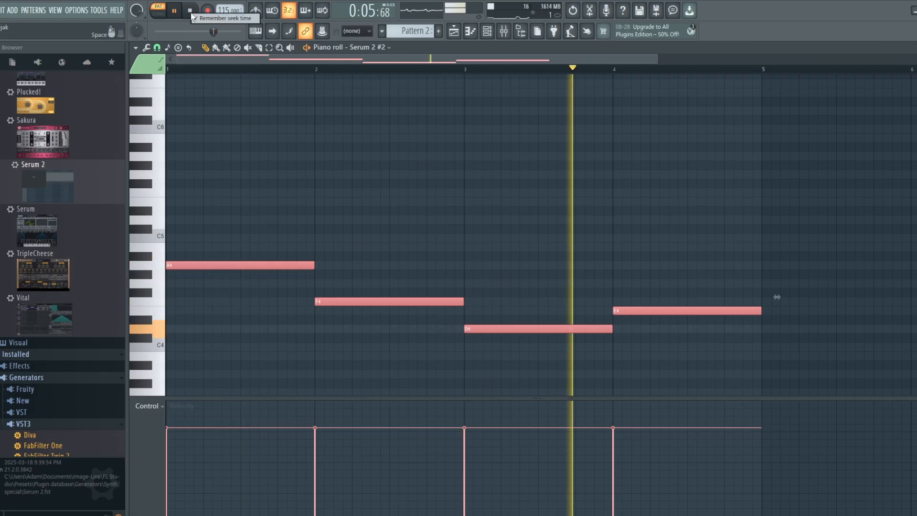
pyautogui.click(191, 14)
# - Lower the Serum 2 #2 pad's Filter 1 cutoff to 3644 Hz while the pattern plays
pyautogui.click(492, 30)
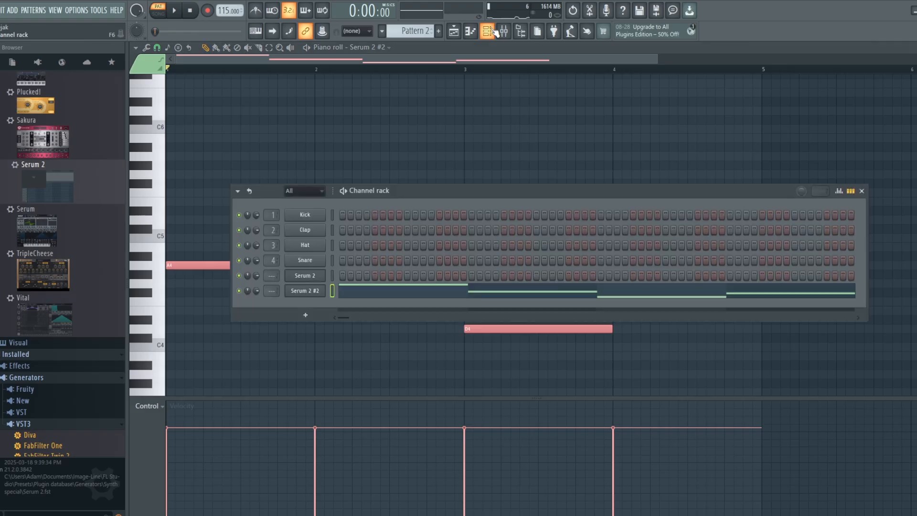
pyautogui.click(305, 290)
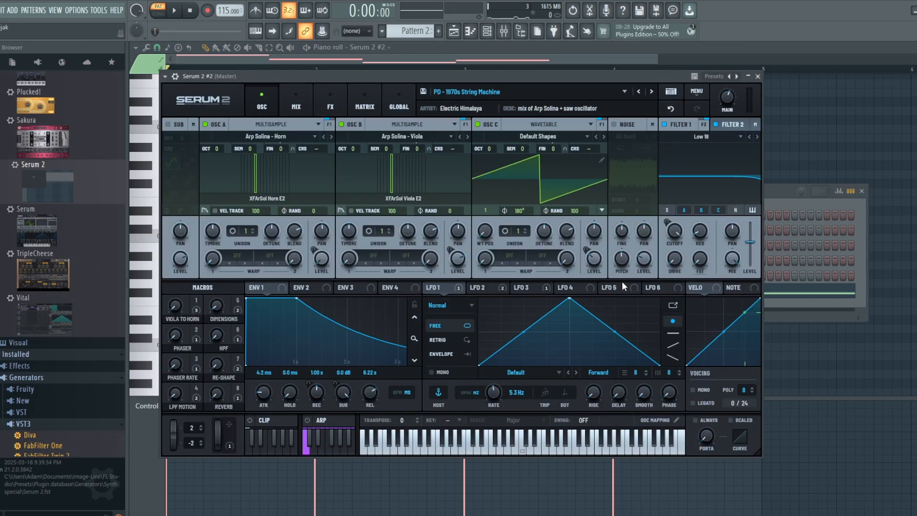
pyautogui.press('space')
pyautogui.moveTo(677, 231); pyautogui.dragTo(678, 280)
pyautogui.press('space')
pyautogui.click(622, 59)
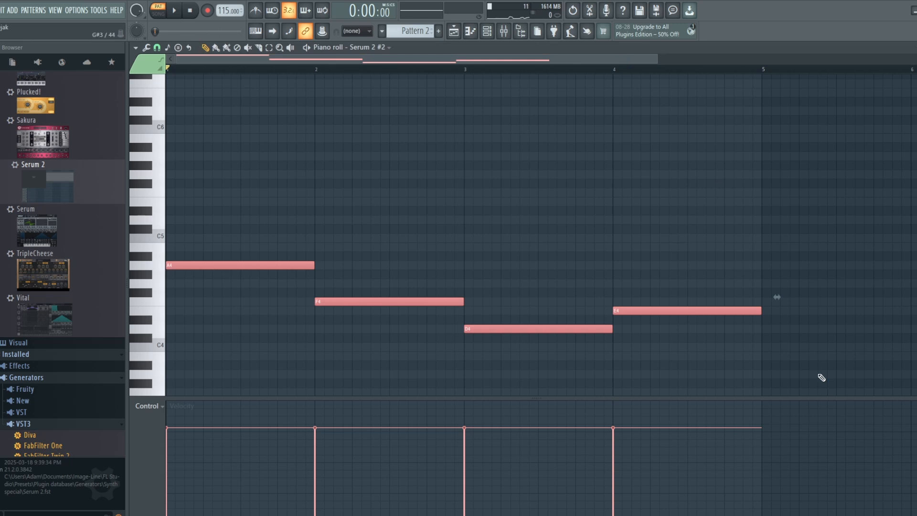
# - Copy the four pad notes up and down into triads, and raise the bar-2 G#4 to A4
pyautogui.moveTo(816, 373); pyautogui.dragTo(105, 209)
pyautogui.moveTo(218, 266); pyautogui.dragTo(217, 202)
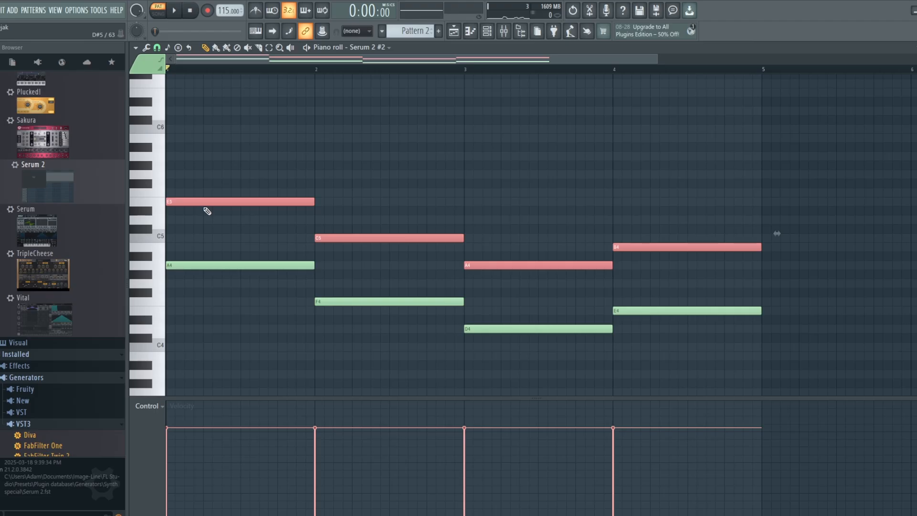
pyautogui.moveTo(202, 205); pyautogui.dragTo(194, 237)
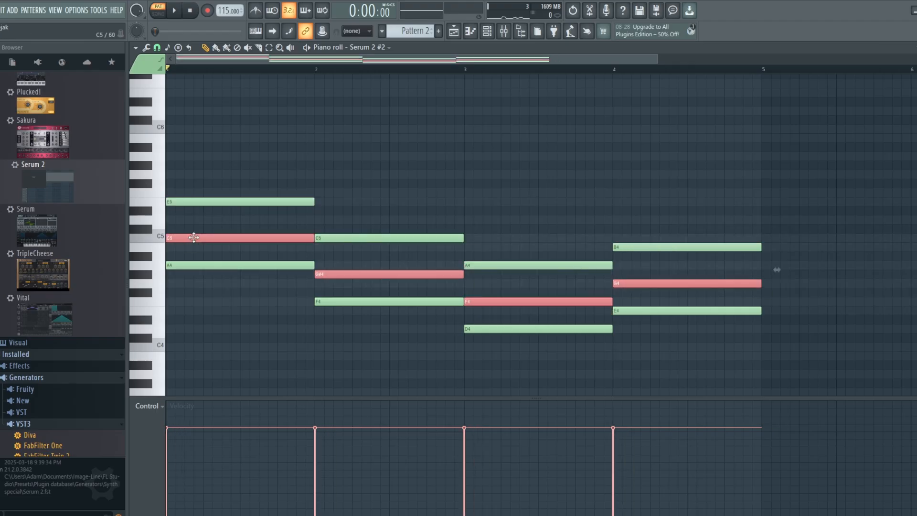
pyautogui.click(367, 272)
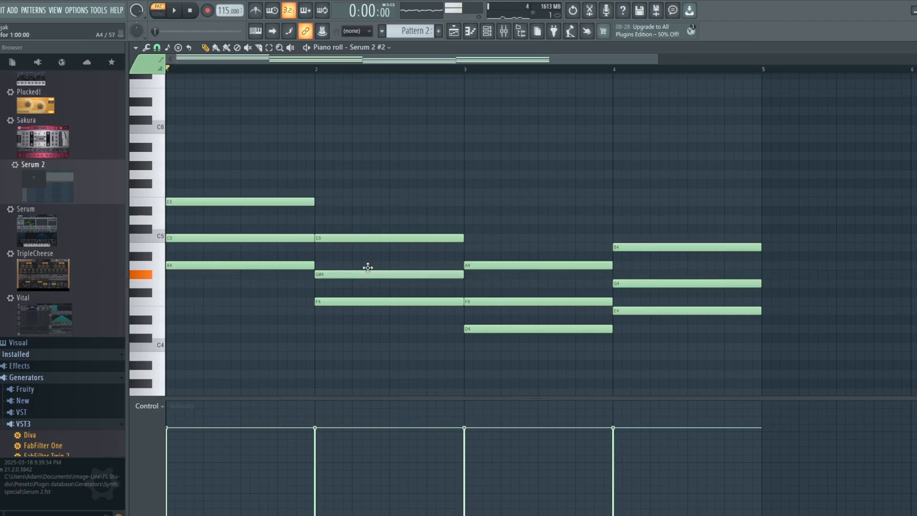
pyautogui.moveTo(367, 267); pyautogui.dragTo(368, 259)
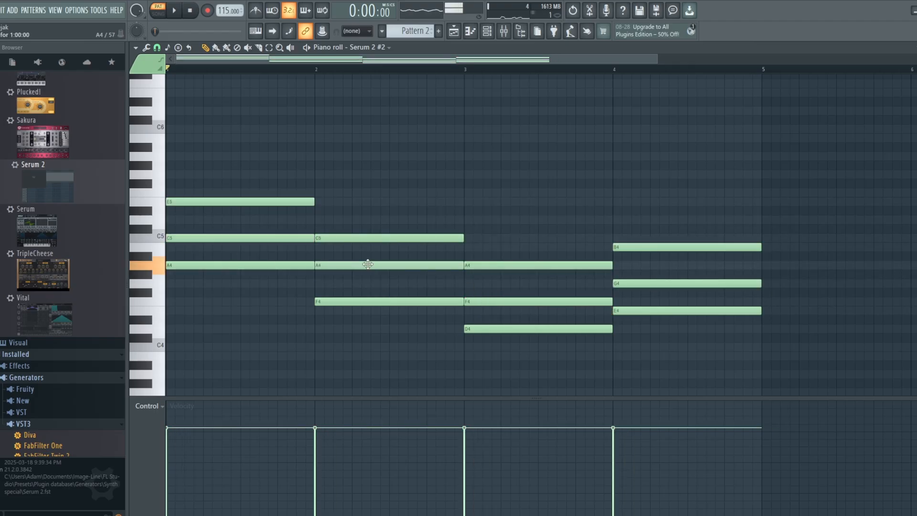
pyautogui.click(649, 284)
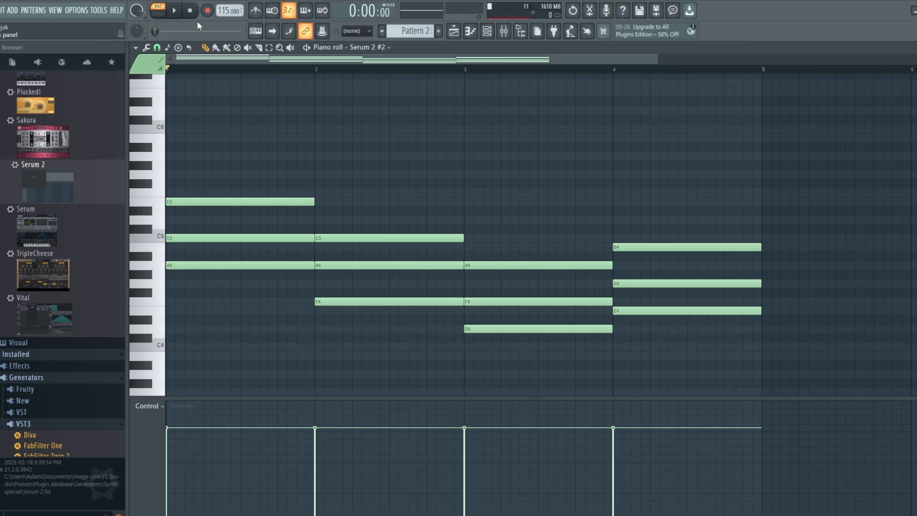
# - Play the chord progression, then raise all chord notes one octave
pyautogui.press('space')
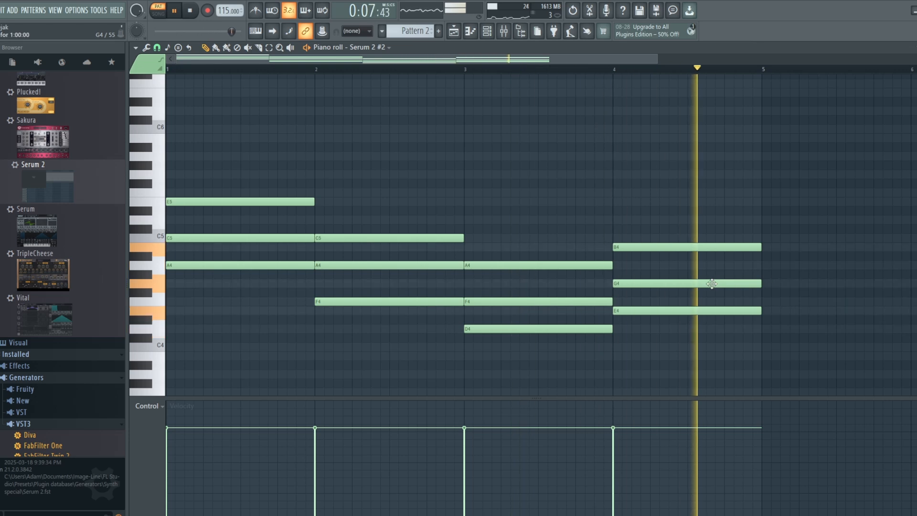
pyautogui.press('space')
pyautogui.moveTo(719, 361); pyautogui.dragTo(186, 170)
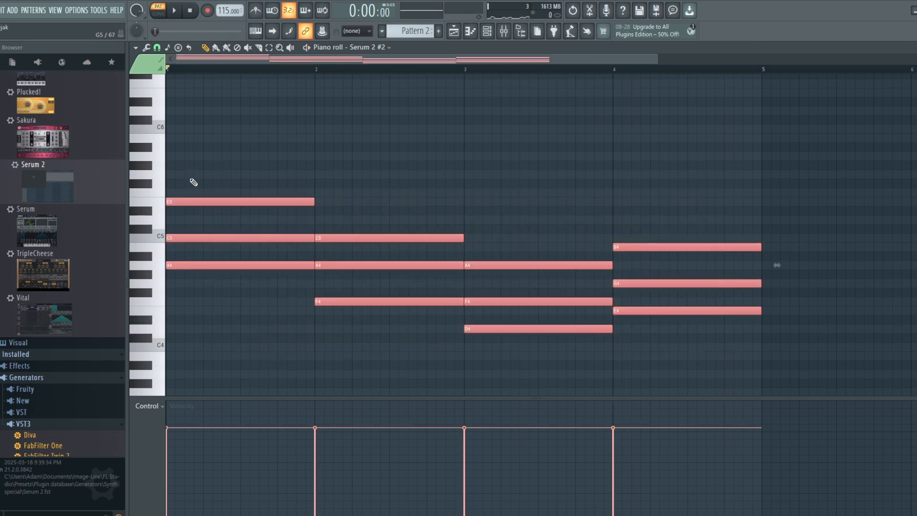
pyautogui.hotkey('ctrl', 'Up')
pyautogui.press('space')
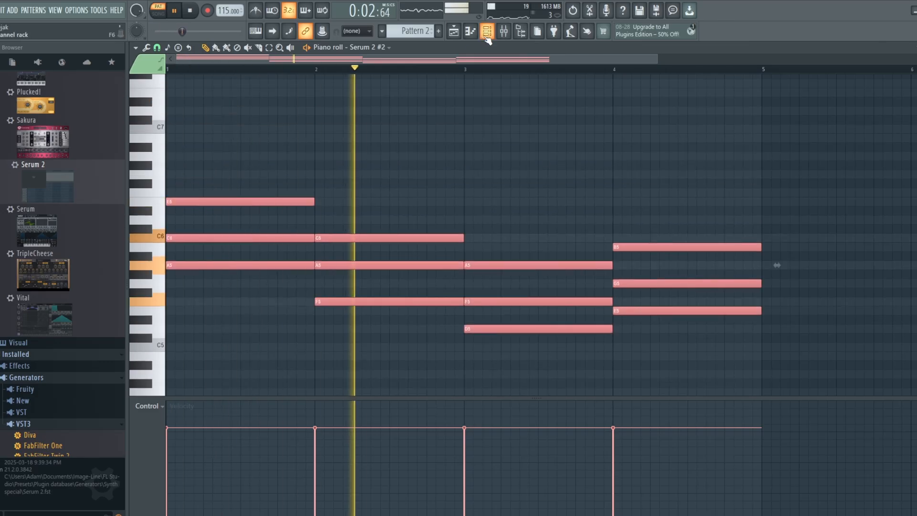
# - Open the Serum 2 #2 pad synth during playback, then stop and close the channel rack
pyautogui.press('F6')
pyautogui.click(312, 290)
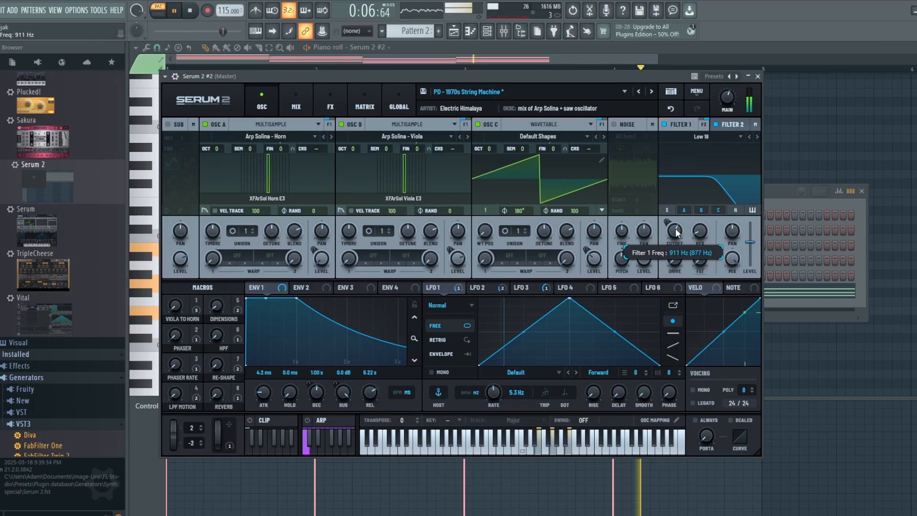
pyautogui.click(479, 53)
pyautogui.press('space')
pyautogui.click(487, 31)
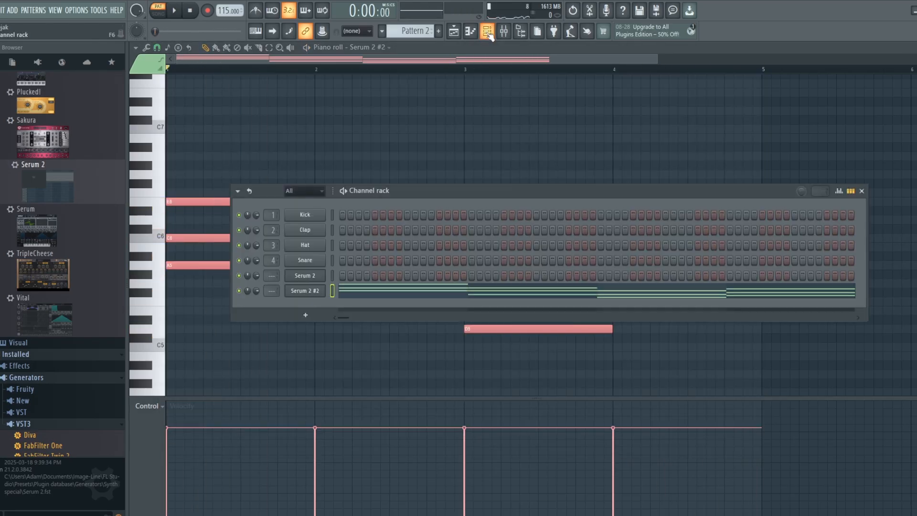
pyautogui.click(486, 31)
# - In the playlist, place Pattern 2 on Track 2 and Pattern 1 on Track 1 at bar 1
pyautogui.click(470, 31)
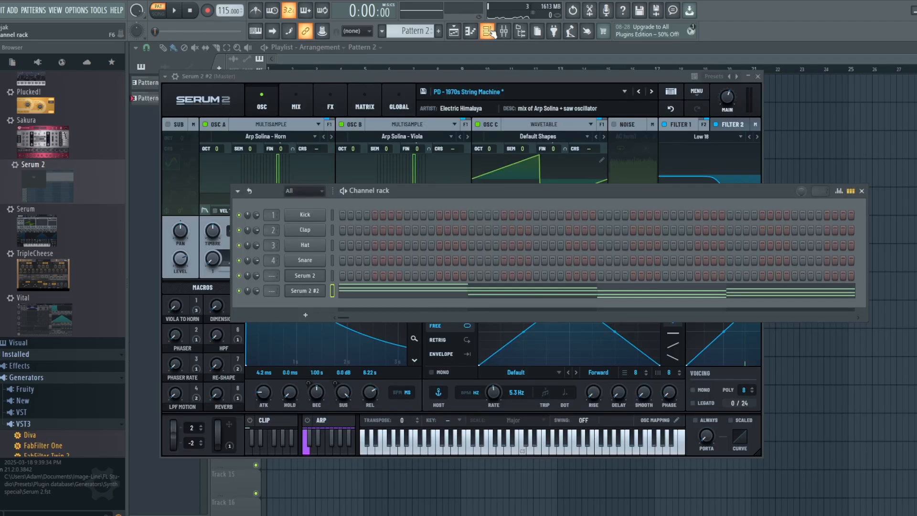
pyautogui.click(486, 31)
pyautogui.click(454, 31)
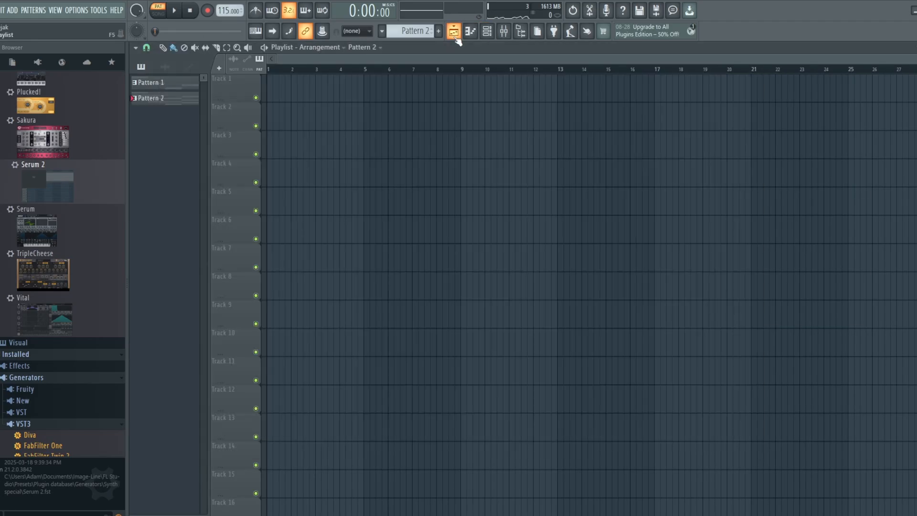
pyautogui.click(294, 92)
pyautogui.moveTo(304, 115); pyautogui.dragTo(305, 133)
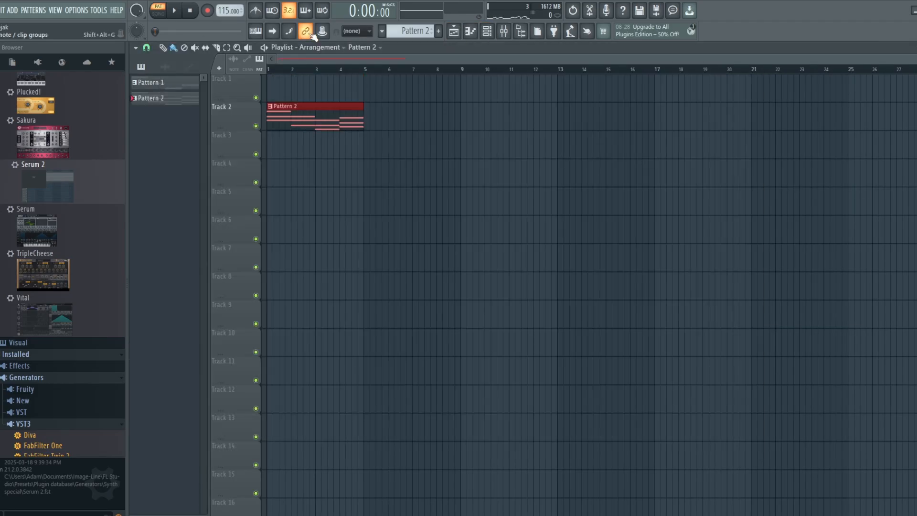
pyautogui.click(301, 91)
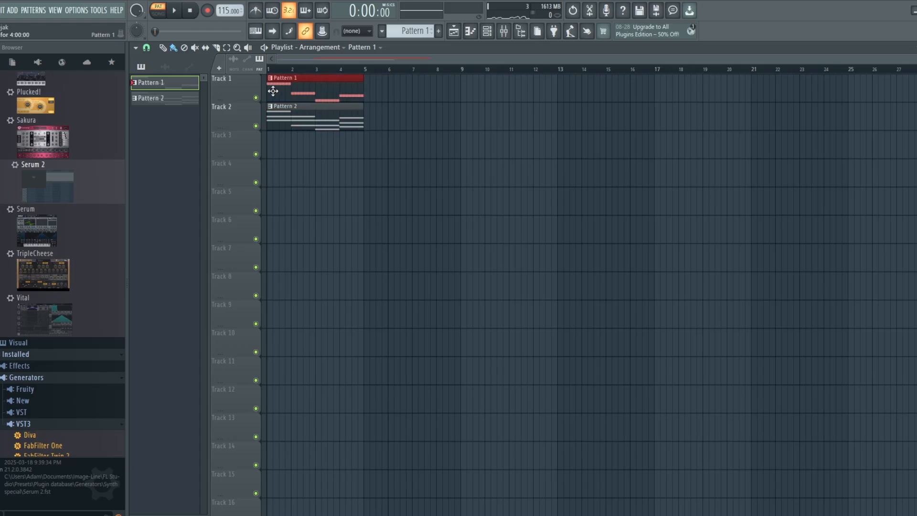
# - Duplicate both pattern clips every four bars through bar 24
pyautogui.moveTo(426, 213); pyautogui.dragTo(305, 98)
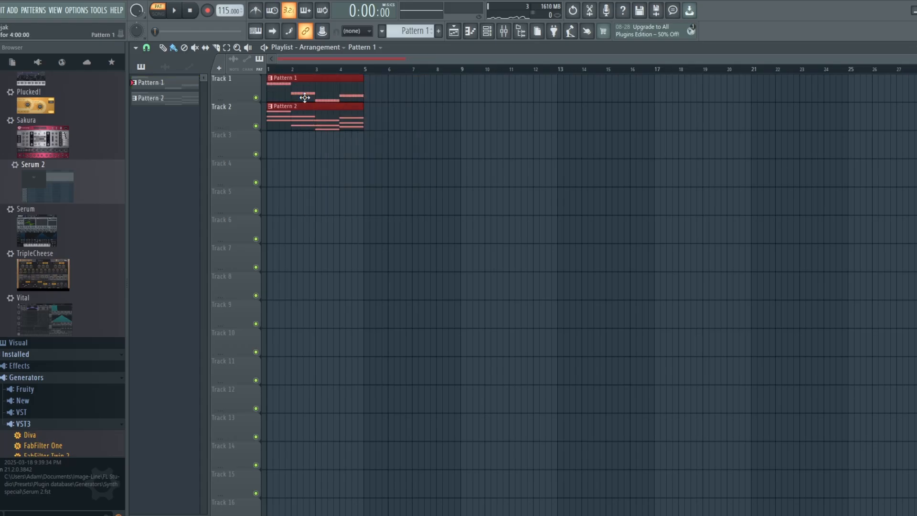
pyautogui.hotkey('ctrl', 'b')
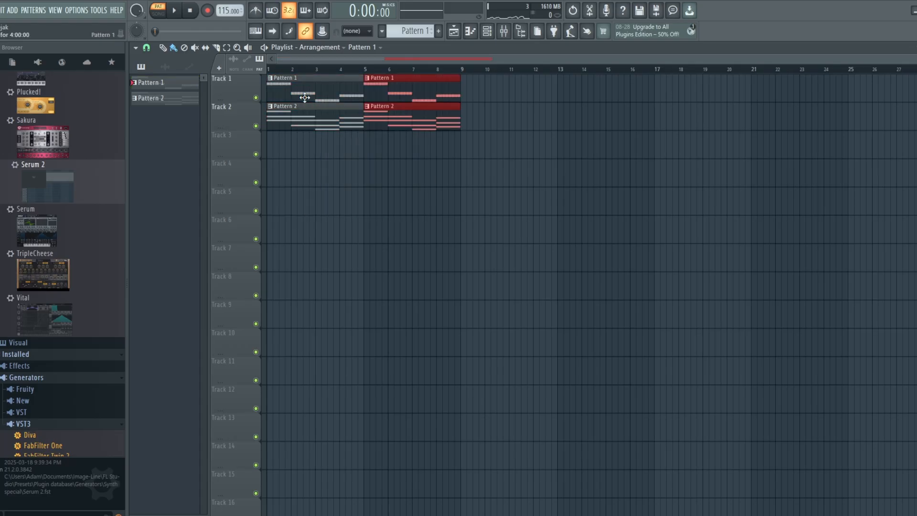
pyautogui.hotkey('ctrl', 'b')
pyautogui.hotkey('ctrl', 'b')
pyautogui.hotkey('ctrl', 'b')
pyautogui.hotkey('ctrl', 'b')
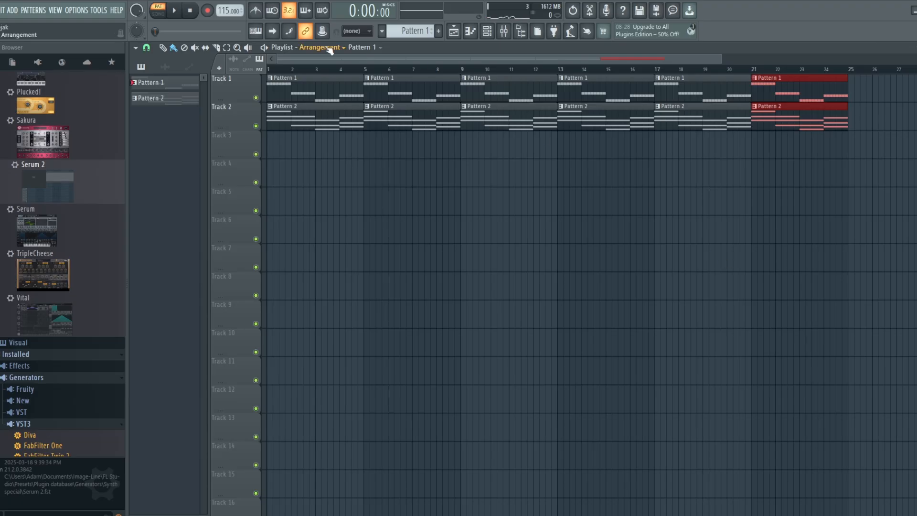
# - Play the arrangement, then open the Serum 2 bass synth with its BA - Club - Muted preset
pyautogui.click(174, 12)
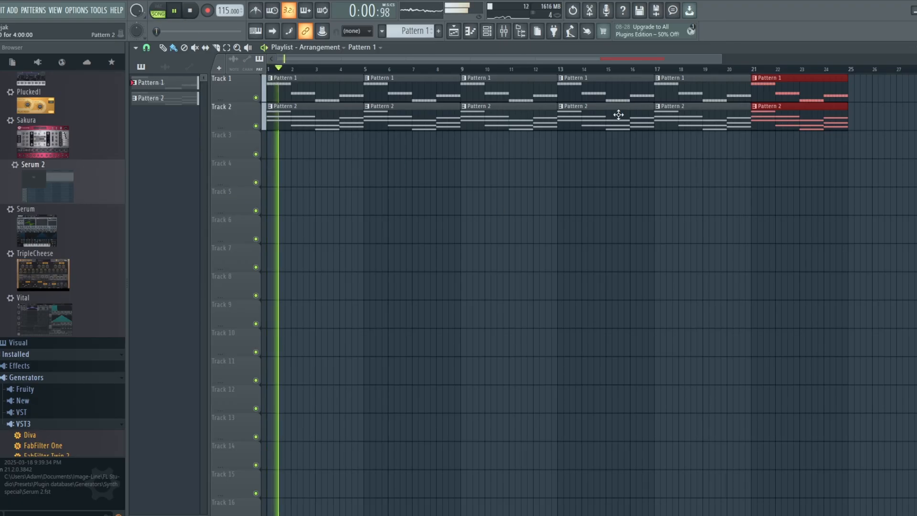
pyautogui.click(489, 32)
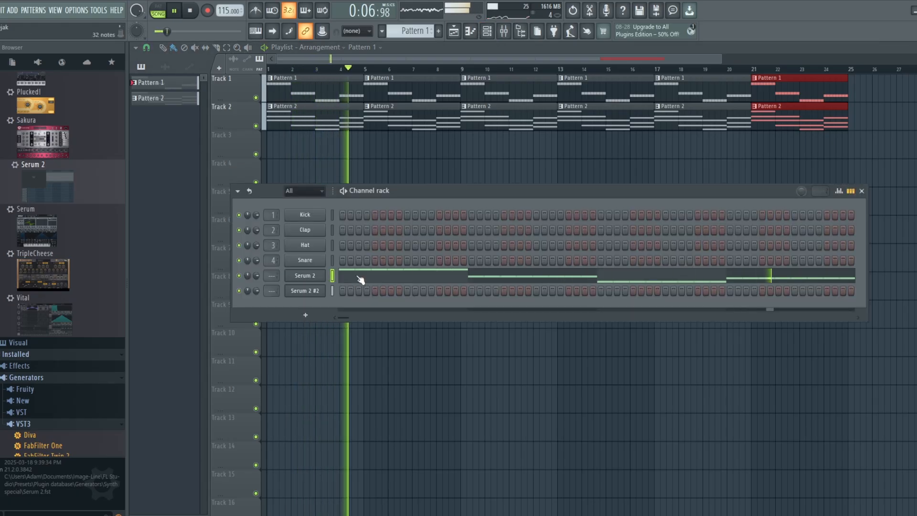
pyautogui.press('space')
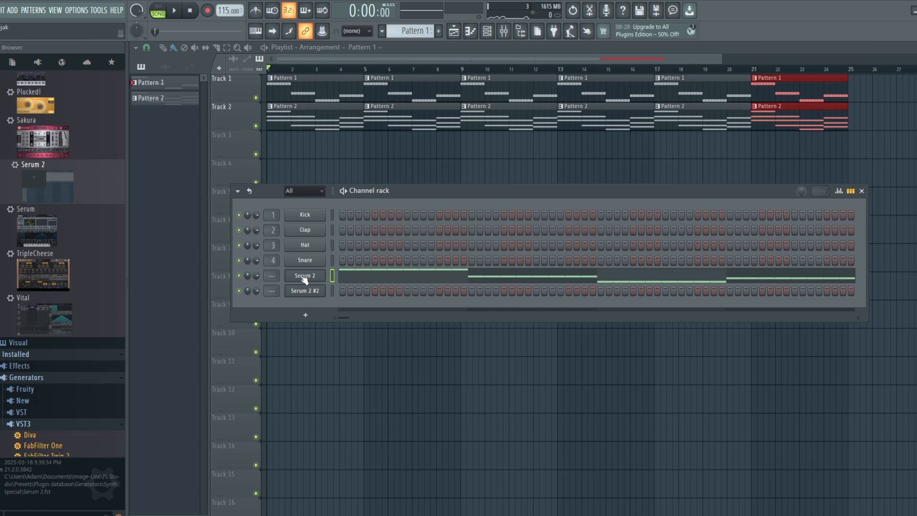
pyautogui.press('space')
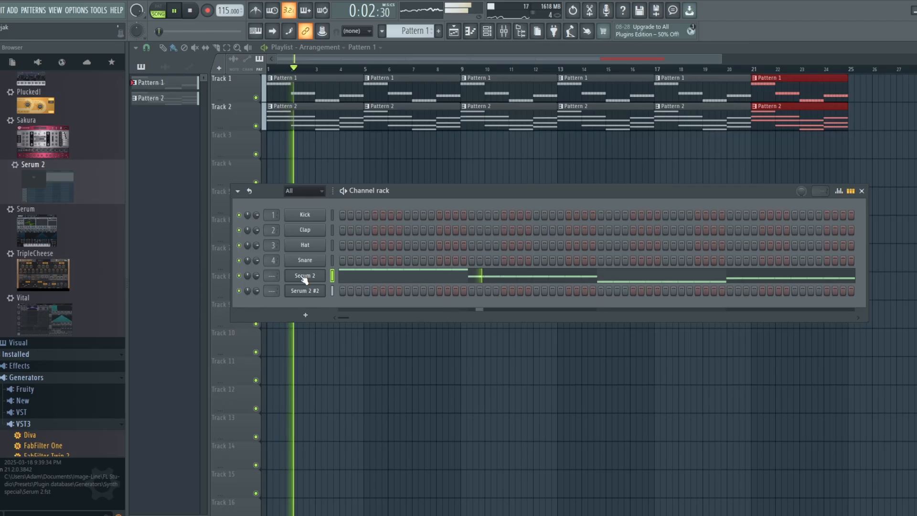
pyautogui.press('space')
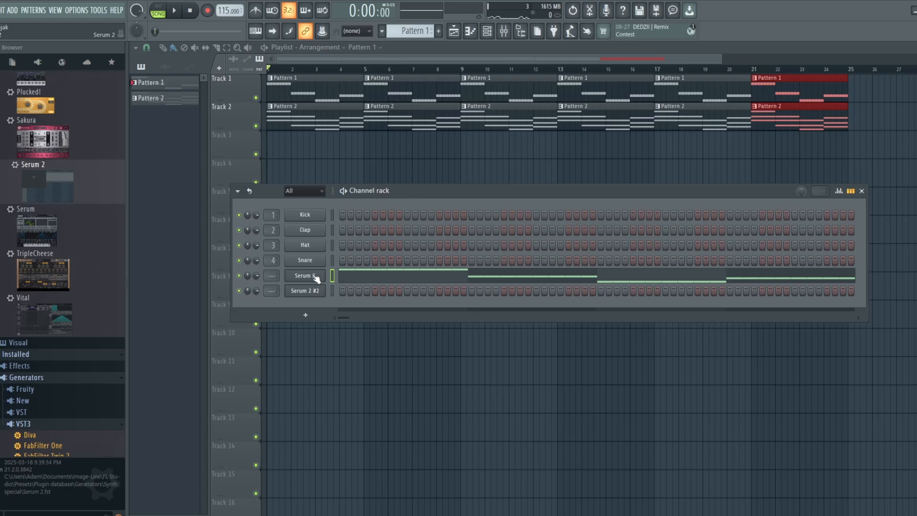
pyautogui.click(313, 276)
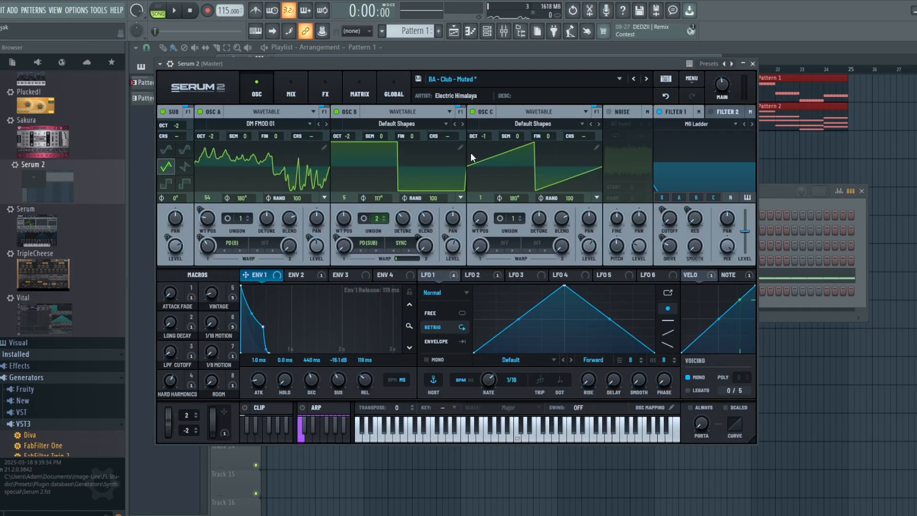
# - Audition oscillator B's unison at 1 voice, then restore it to 2 voices
pyautogui.click(384, 221)
pyautogui.press('space')
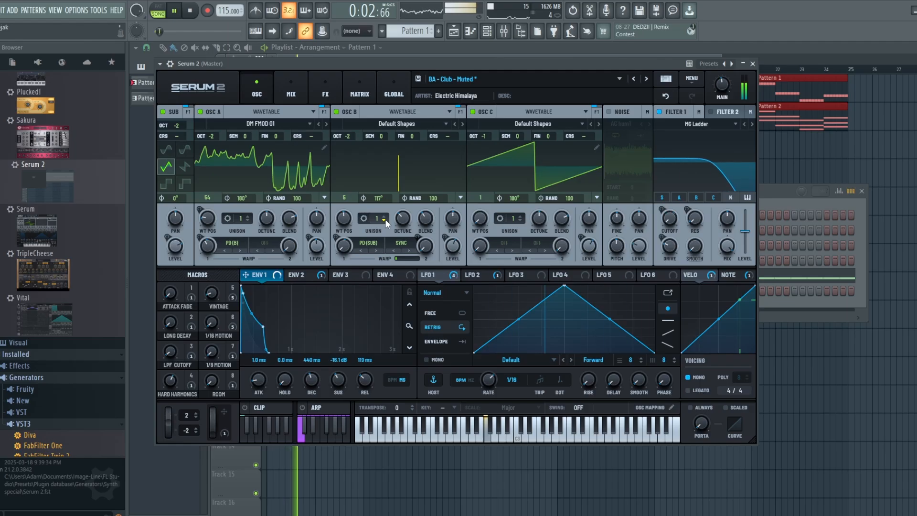
pyautogui.click(387, 218)
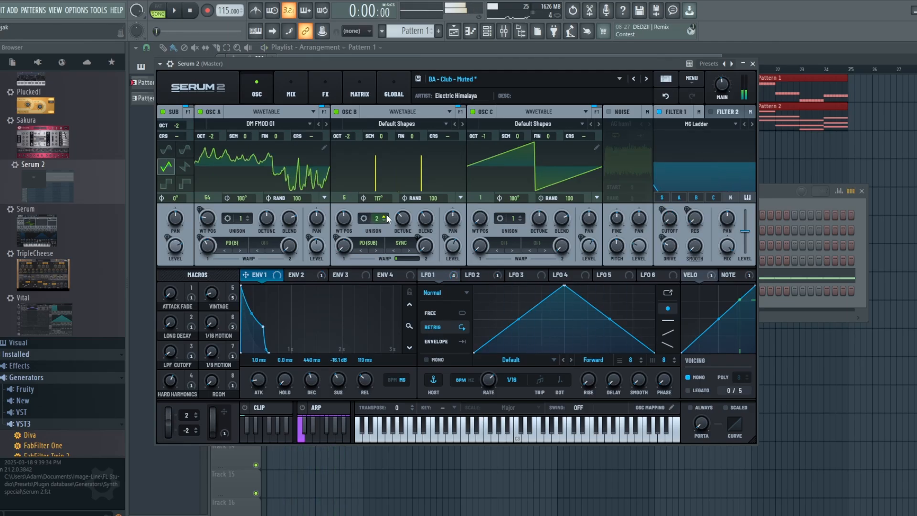
pyautogui.press('space')
# - Switch to Pattern 2 and load the PD - Analog Butter preset into Serum 2 #2
pyautogui.click(477, 47)
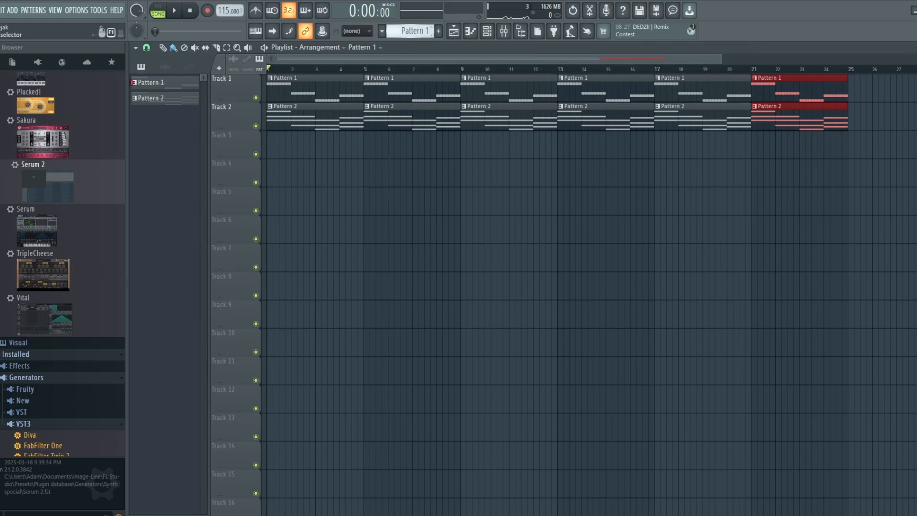
pyautogui.click(487, 31)
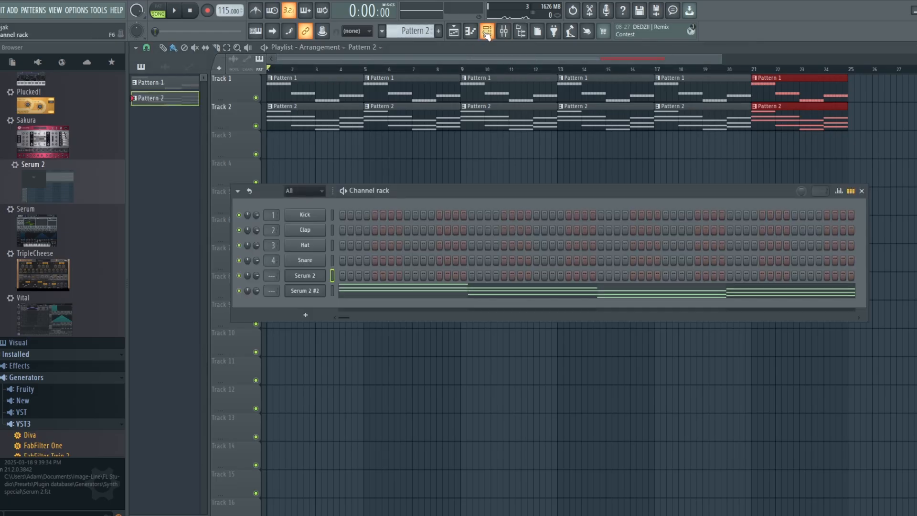
pyautogui.click(316, 293)
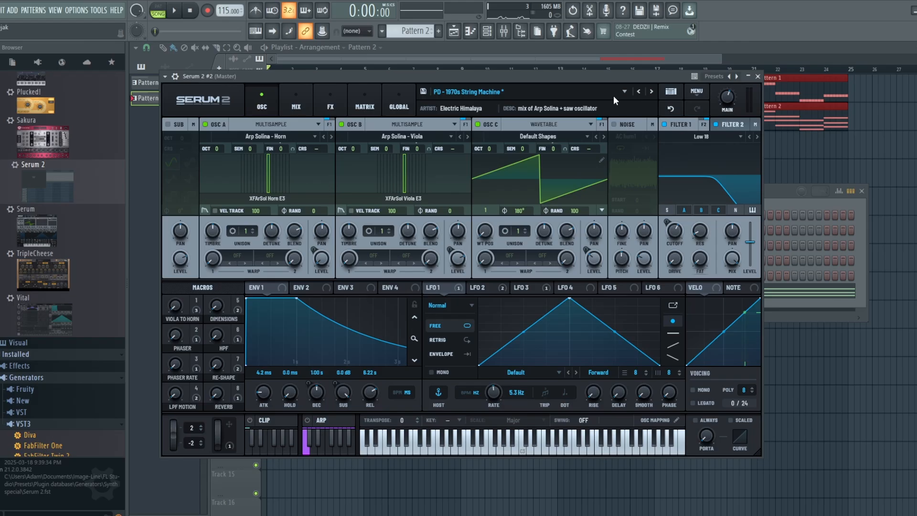
pyautogui.click(506, 92)
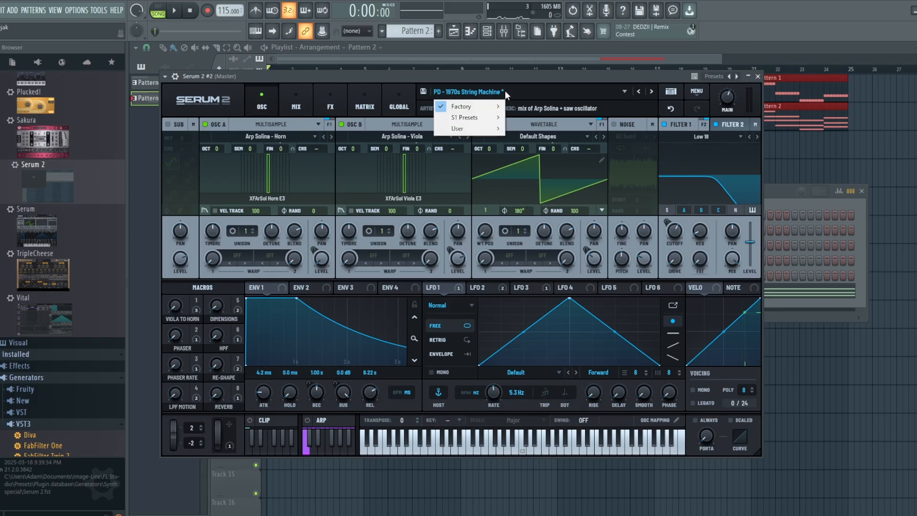
pyautogui.moveTo(484, 113)
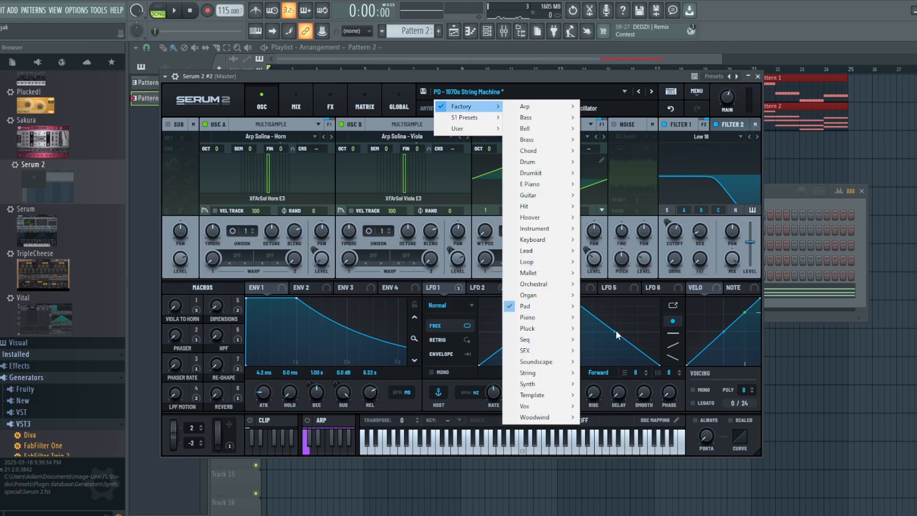
pyautogui.moveTo(563, 307)
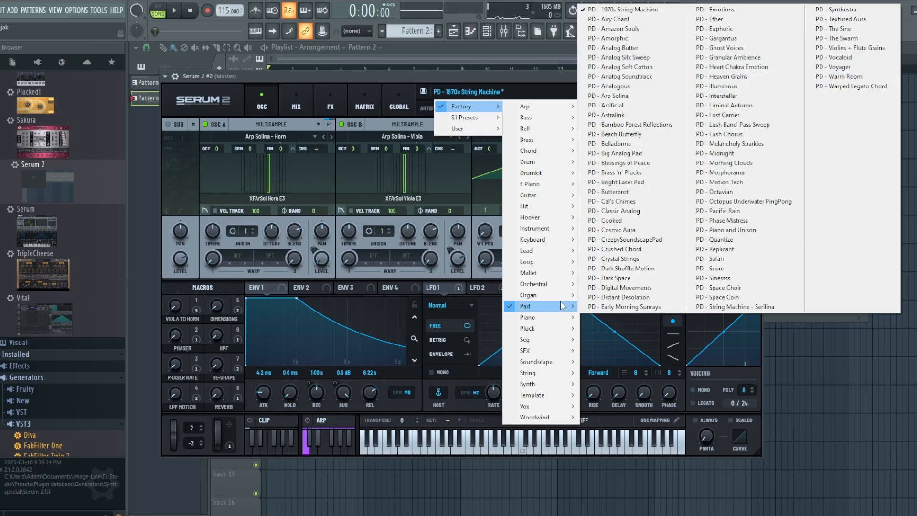
pyautogui.click(631, 48)
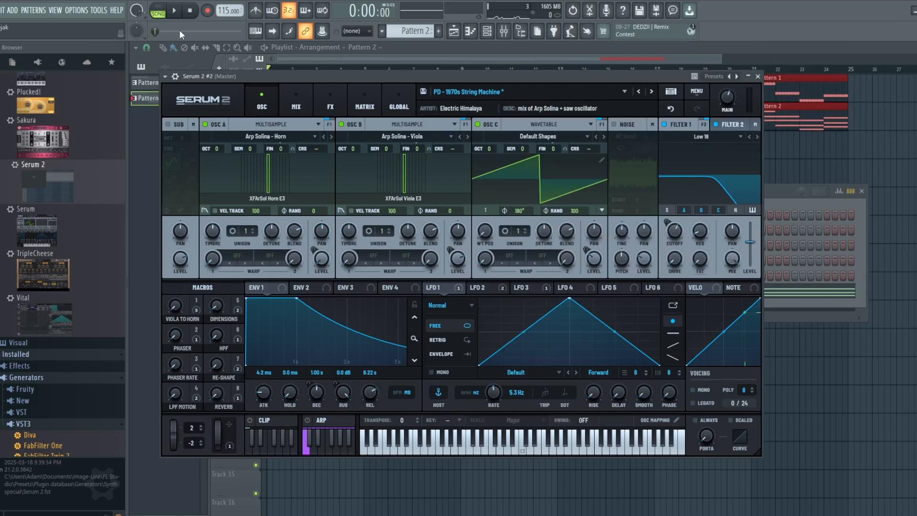
# - Audition presets during playback, settle on PD - Analog Soft Cotton, and stop
pyautogui.click(173, 11)
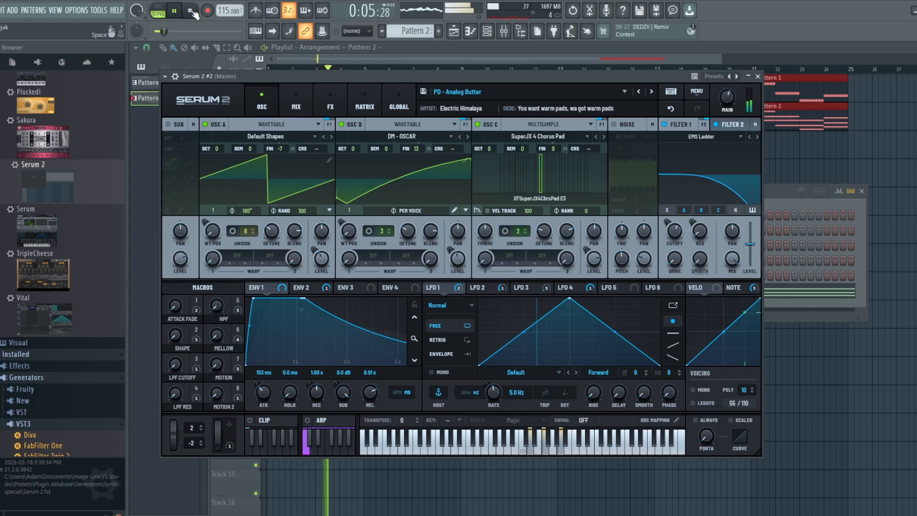
pyautogui.click(496, 85)
pyautogui.moveTo(478, 107)
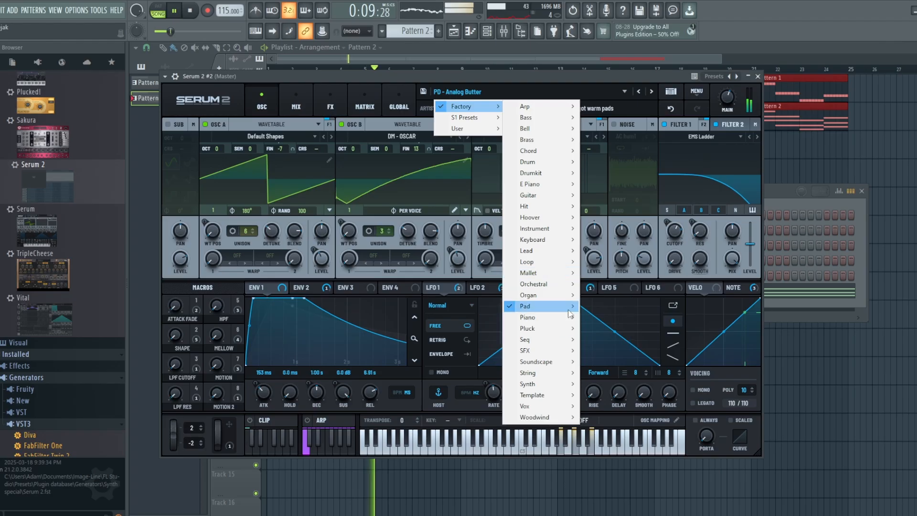
pyautogui.moveTo(569, 313)
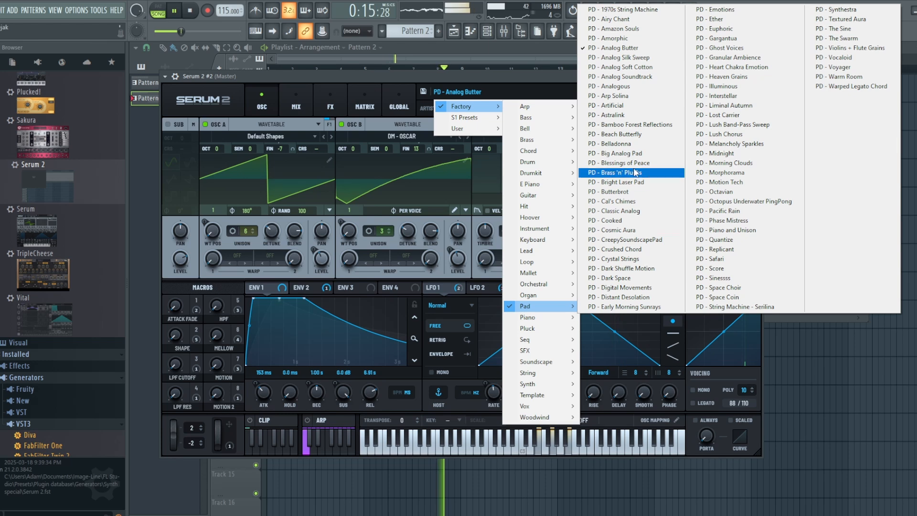
pyautogui.click(632, 68)
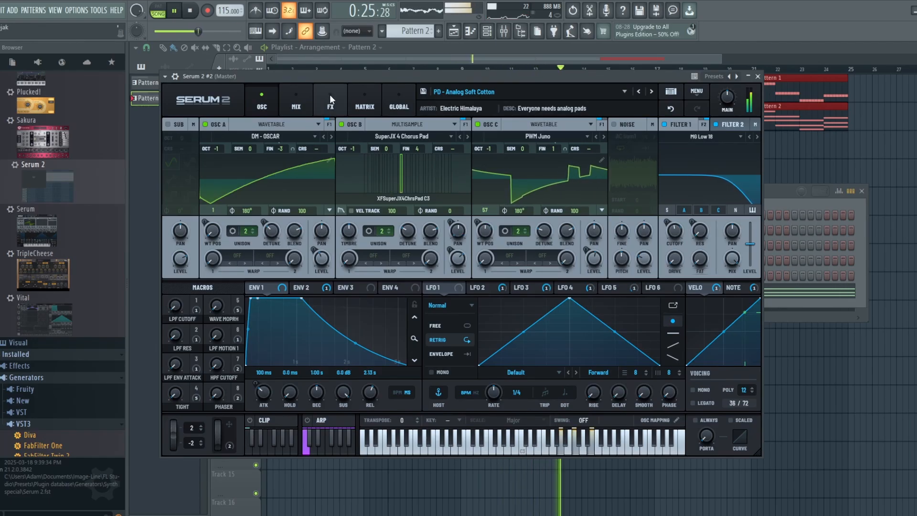
pyautogui.click(191, 11)
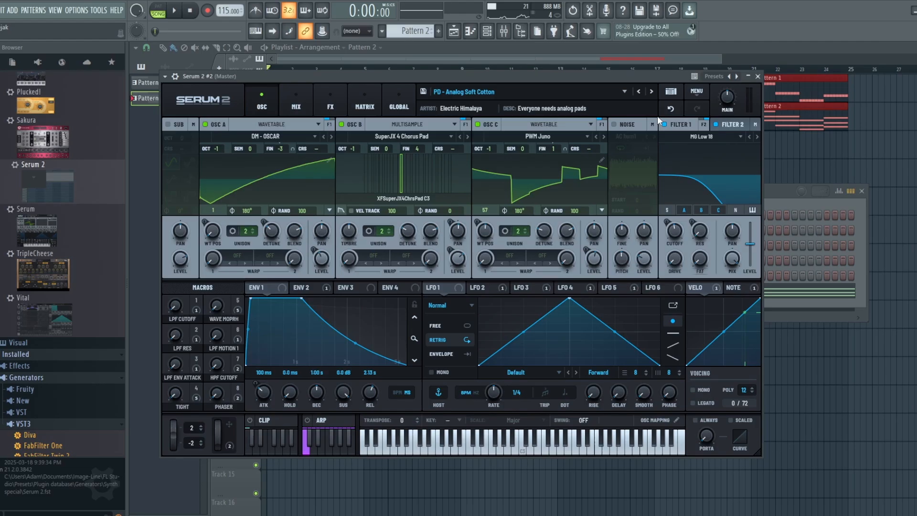
# - Load the PD - Analogous pad preset and turn down its main volume
pyautogui.click(570, 89)
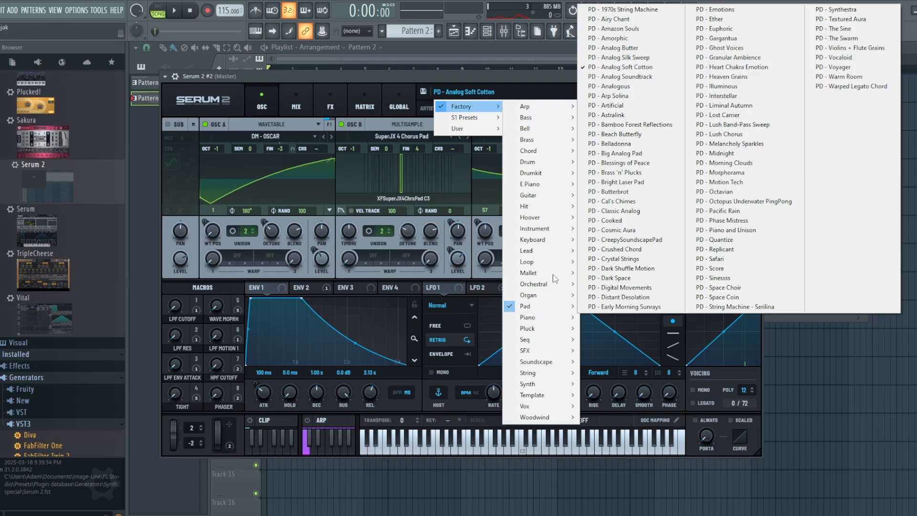
pyautogui.click(617, 87)
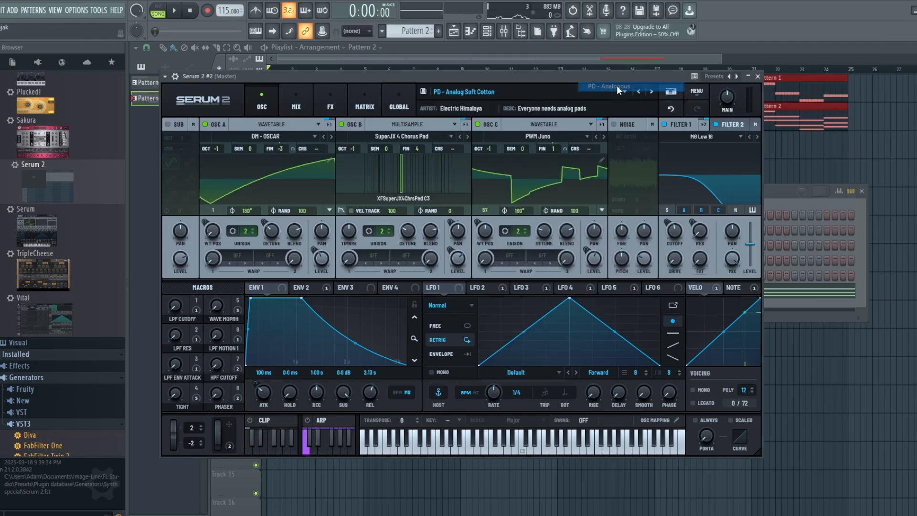
pyautogui.click(174, 11)
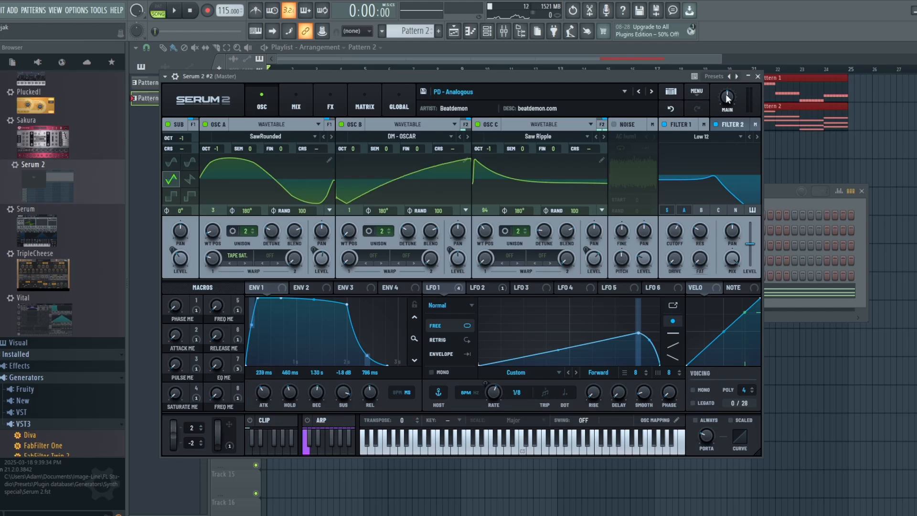
pyautogui.moveTo(726, 96); pyautogui.dragTo(723, 108)
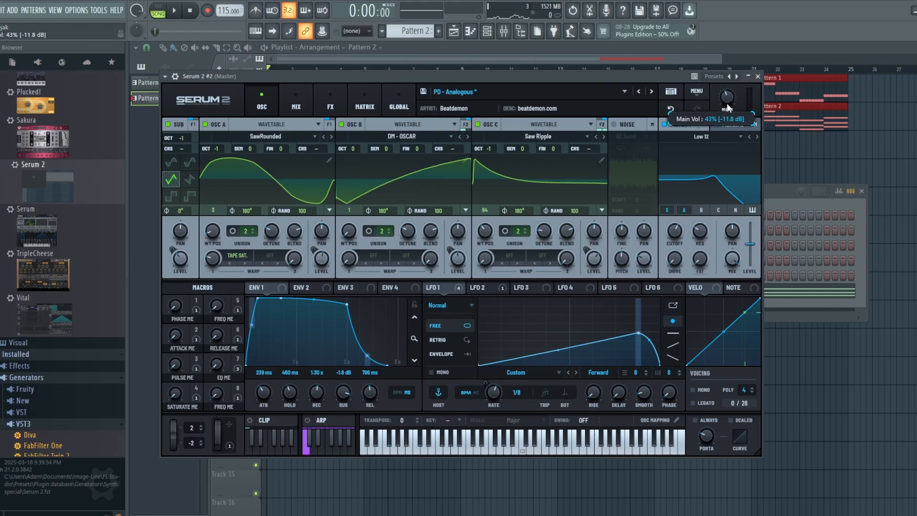
# - Lower Filter 1 cutoff to about 192 Hz during playback, then stop
pyautogui.click(173, 14)
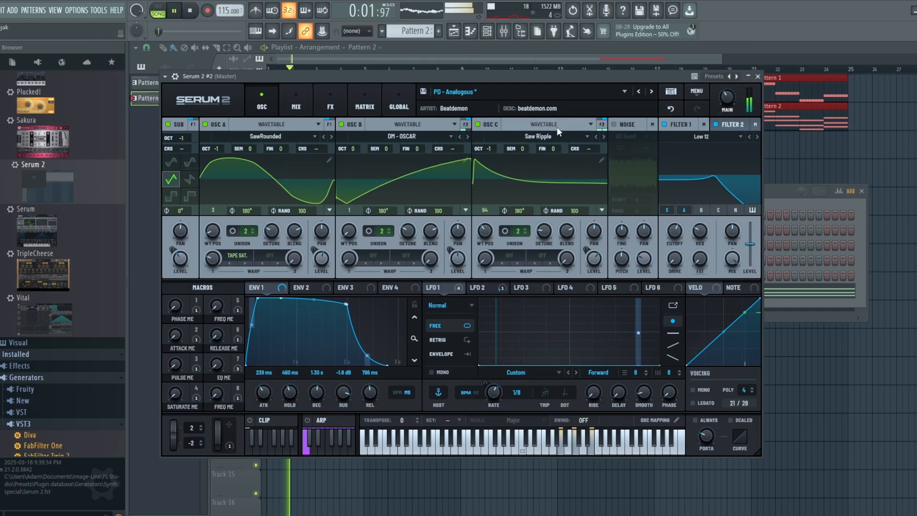
pyautogui.moveTo(675, 236)
pyautogui.mouseDown()
pyautogui.moveTo(680, 267)
pyautogui.moveTo(678, 219)
pyautogui.moveTo(680, 238)
pyautogui.mouseUp()
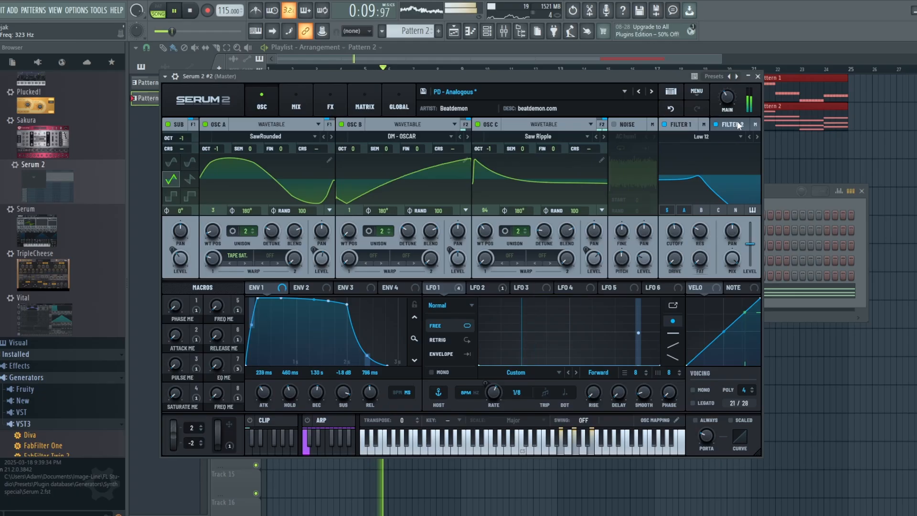
pyautogui.click(738, 123)
pyautogui.click(678, 123)
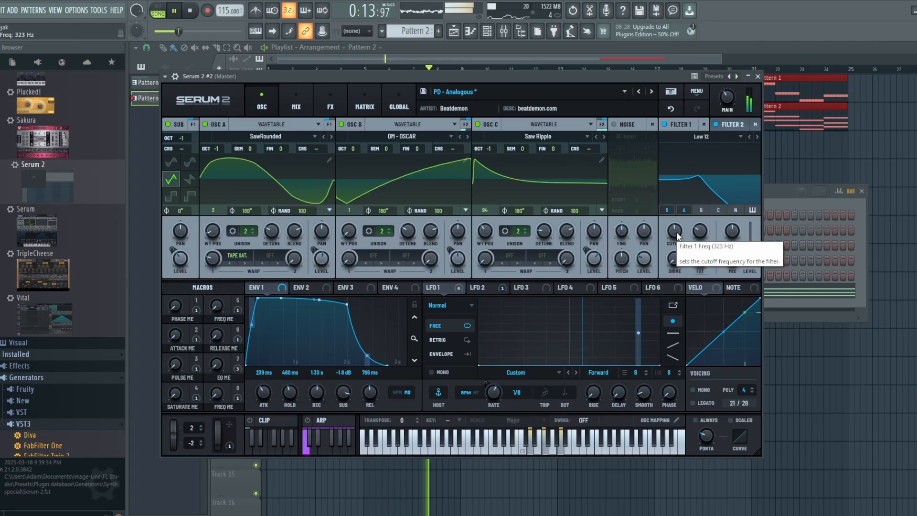
pyautogui.moveTo(677, 235)
pyautogui.mouseDown()
pyautogui.moveTo(677, 184)
pyautogui.moveTo(678, 243)
pyautogui.mouseUp()
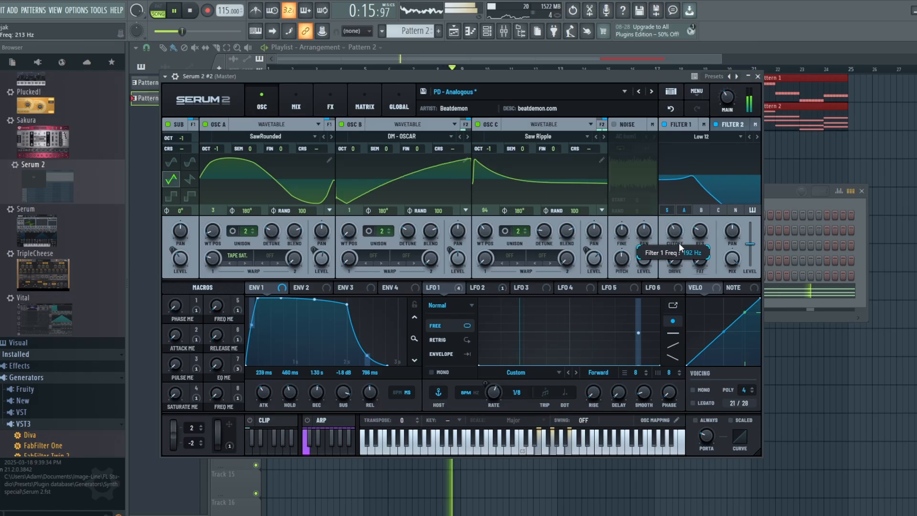
pyautogui.click(727, 121)
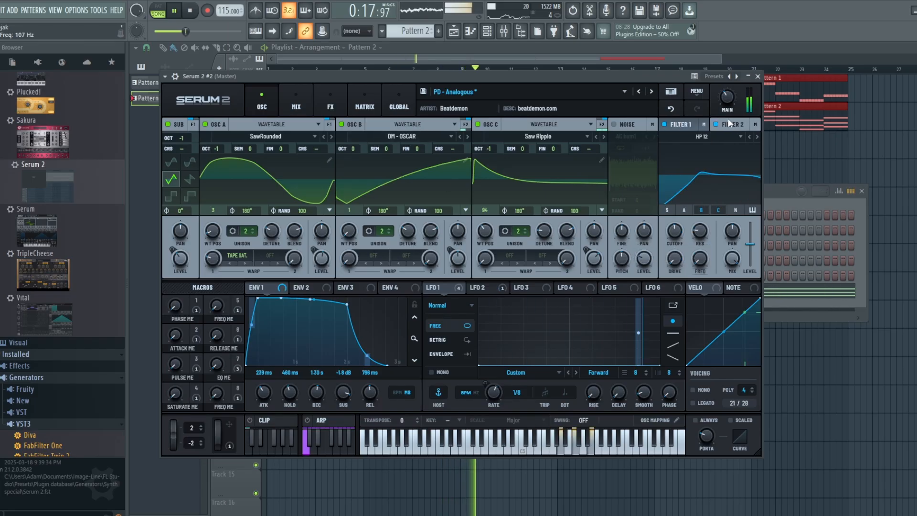
pyautogui.click(190, 11)
pyautogui.click(509, 95)
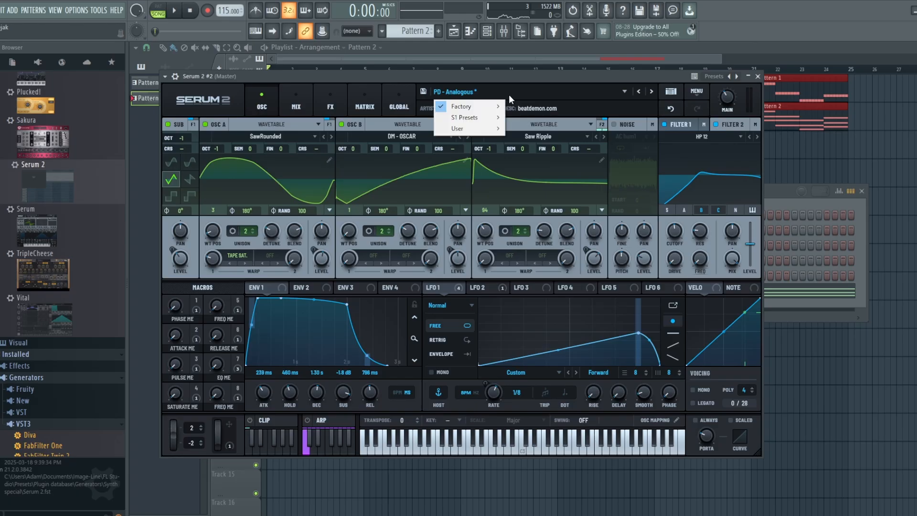
# - Load the PD - Astralink pad preset and audition it with main volume lowered to 41%
pyautogui.moveTo(468, 110)
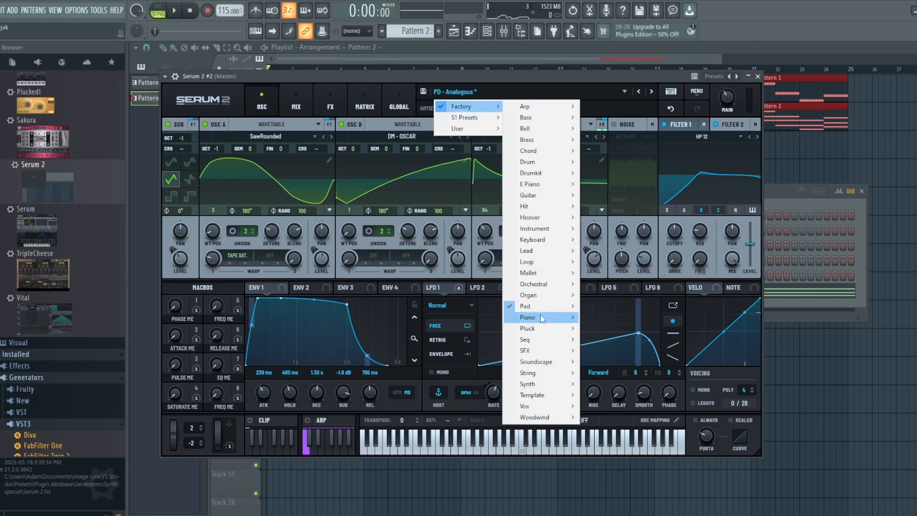
pyautogui.moveTo(542, 307)
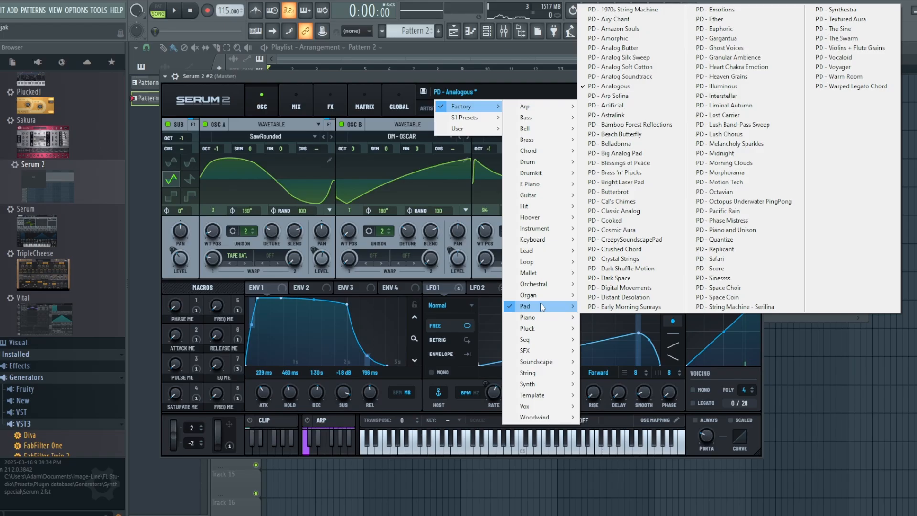
pyautogui.click(629, 115)
pyautogui.press('space')
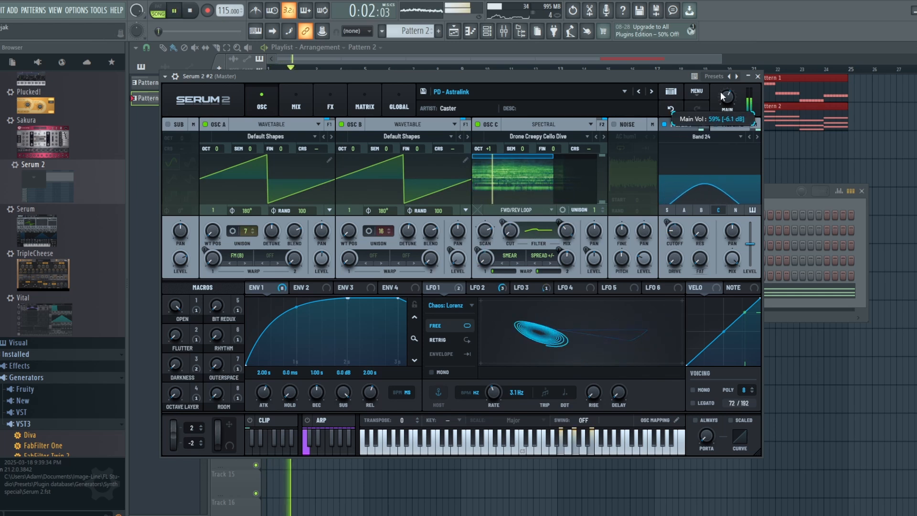
pyautogui.moveTo(723, 99); pyautogui.dragTo(721, 113)
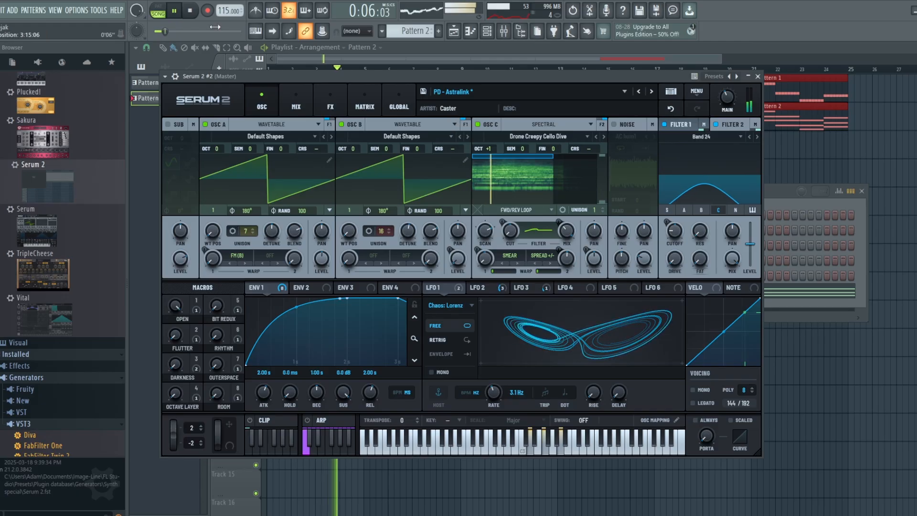
# - Stop playback and switch to the PD - Dark Space pad preset
pyautogui.click(191, 11)
pyautogui.click(494, 93)
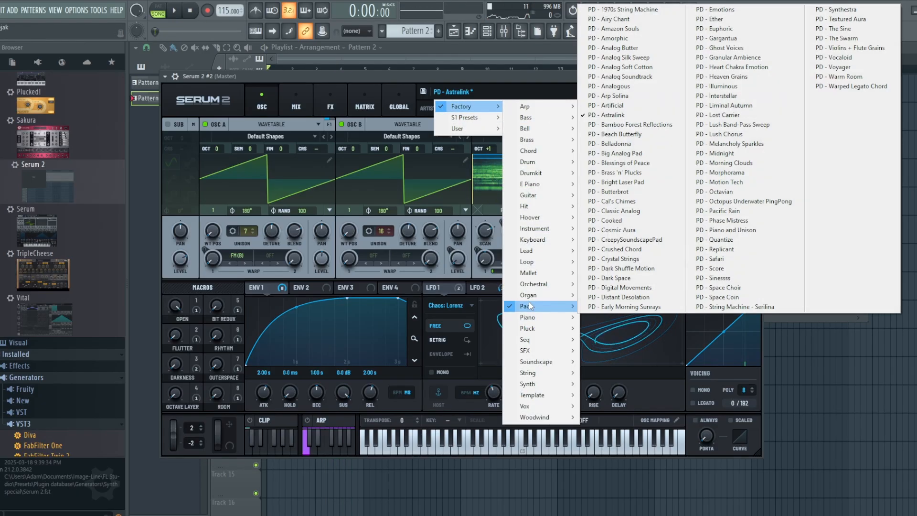
pyautogui.click(633, 277)
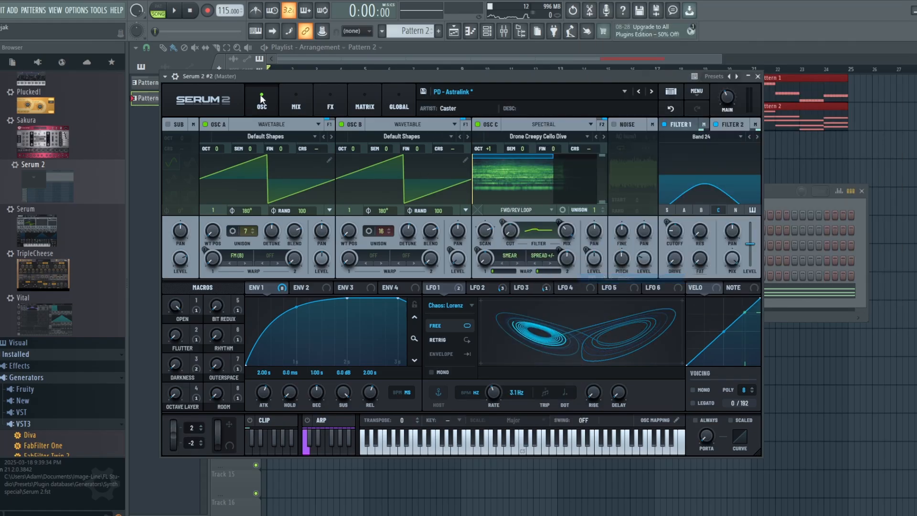
# - Play the Dark Space pad and open Filter 1 cutoff up to 987 Hz
pyautogui.click(180, 10)
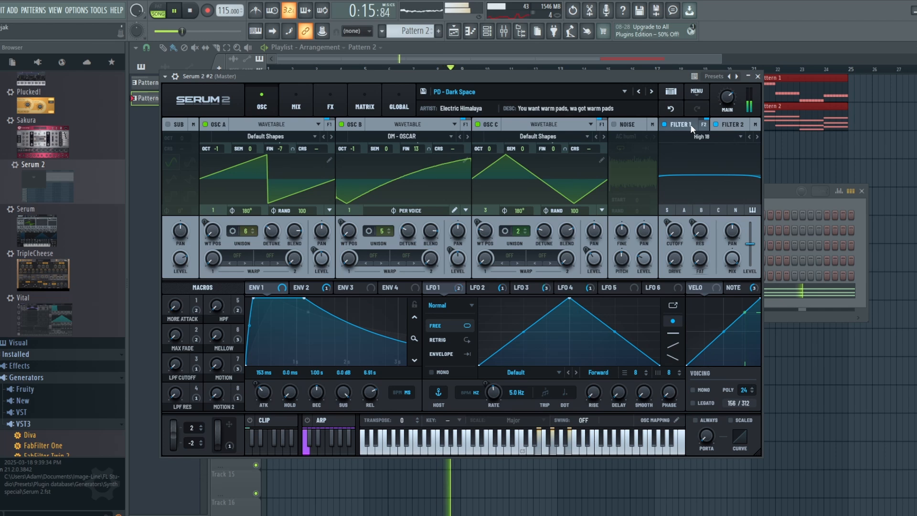
pyautogui.click(728, 125)
pyautogui.moveTo(677, 235)
pyautogui.mouseDown()
pyautogui.moveTo(677, 220)
pyautogui.moveTo(677, 241)
pyautogui.mouseUp()
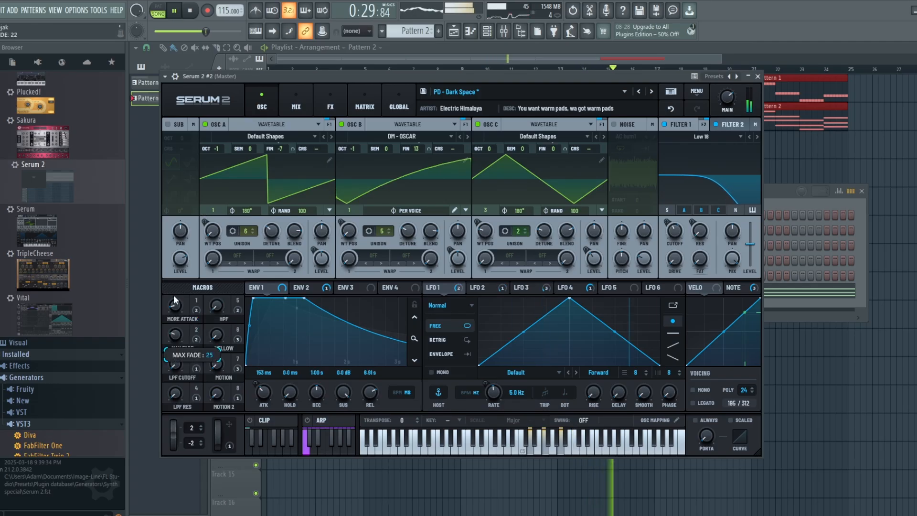
# - Set macros MELLOW to 80, LPF CUTOFF to 26, LPF RES to 48 and MOTION to 22, then stop
pyautogui.moveTo(213, 336); pyautogui.dragTo(221, 266)
pyautogui.moveTo(675, 229)
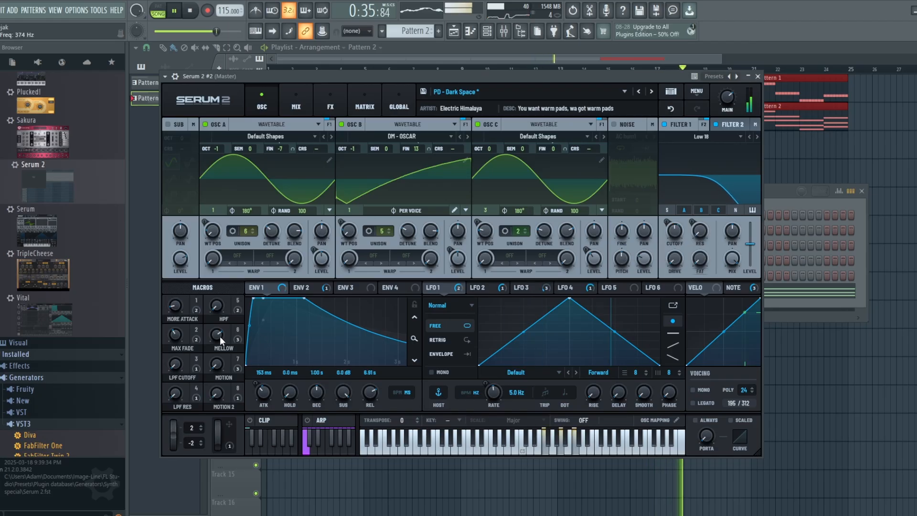
pyautogui.moveTo(220, 336); pyautogui.dragTo(216, 320)
pyautogui.moveTo(174, 367); pyautogui.dragTo(204, 355)
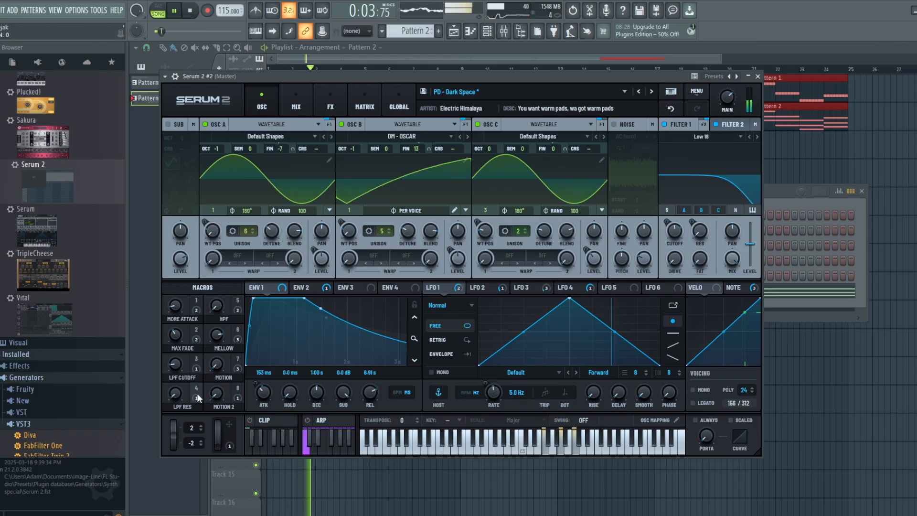
pyautogui.moveTo(177, 393); pyautogui.dragTo(211, 401)
pyautogui.moveTo(212, 366)
pyautogui.mouseDown()
pyautogui.moveTo(210, 304)
pyautogui.moveTo(211, 373)
pyautogui.mouseUp()
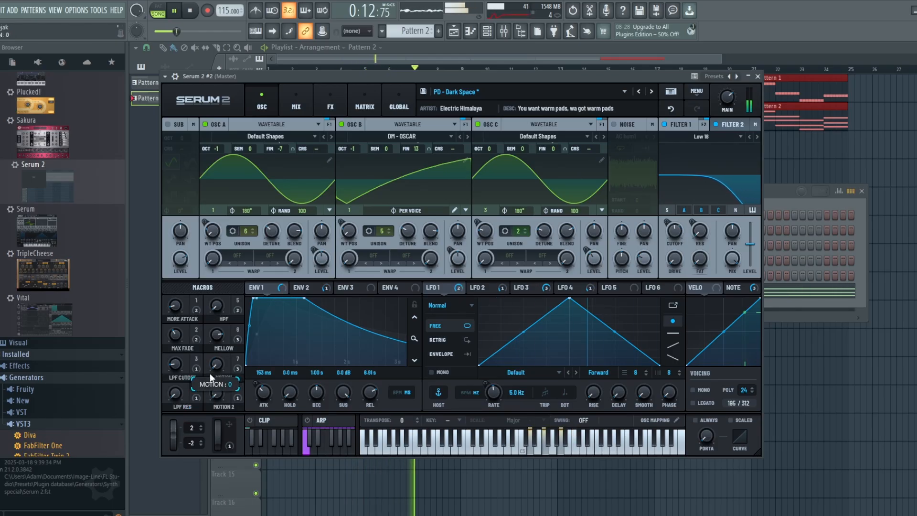
pyautogui.click(196, 12)
# - Bring up the mixer and rename insert 6 to Bass
pyautogui.click(635, 55)
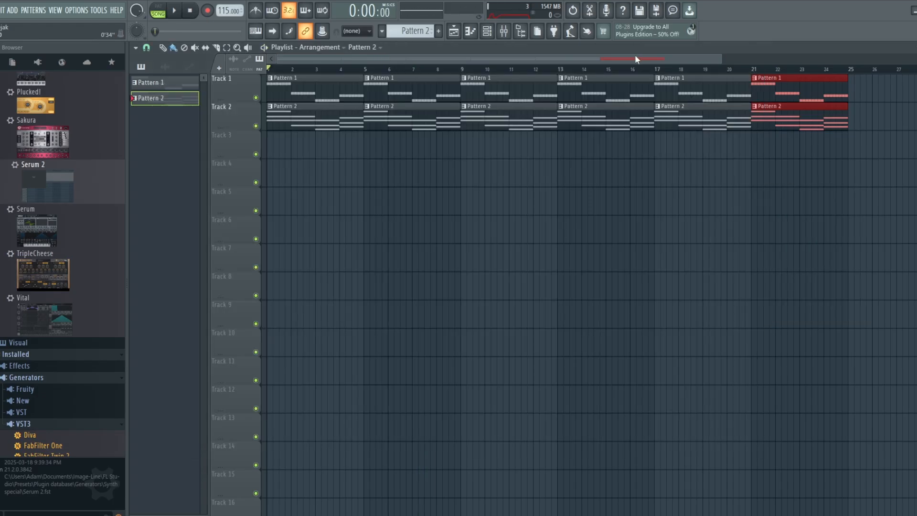
pyautogui.click(503, 33)
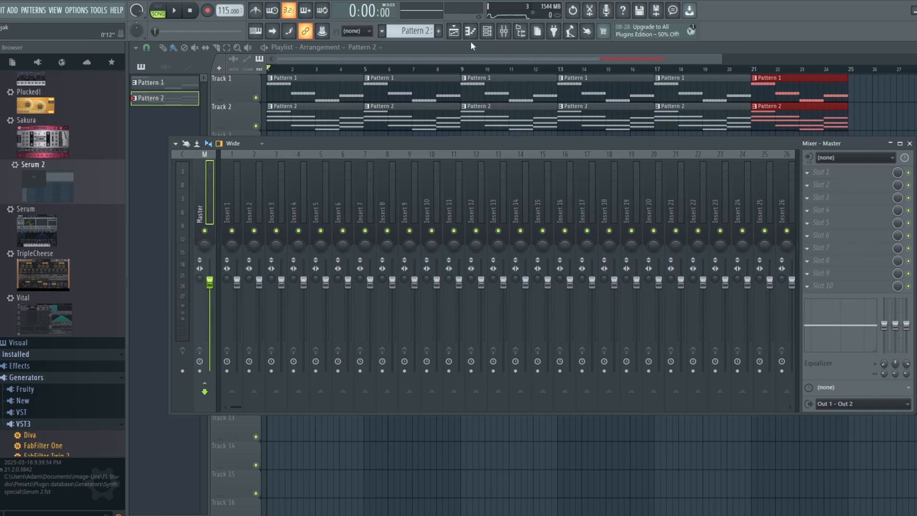
pyautogui.click(472, 34)
pyautogui.click(492, 35)
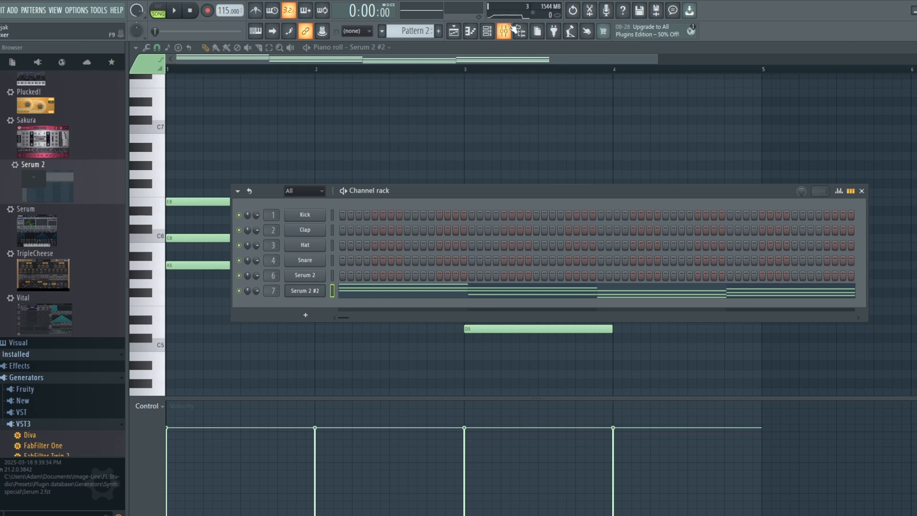
pyautogui.click(513, 29)
pyautogui.rightClick(335, 204)
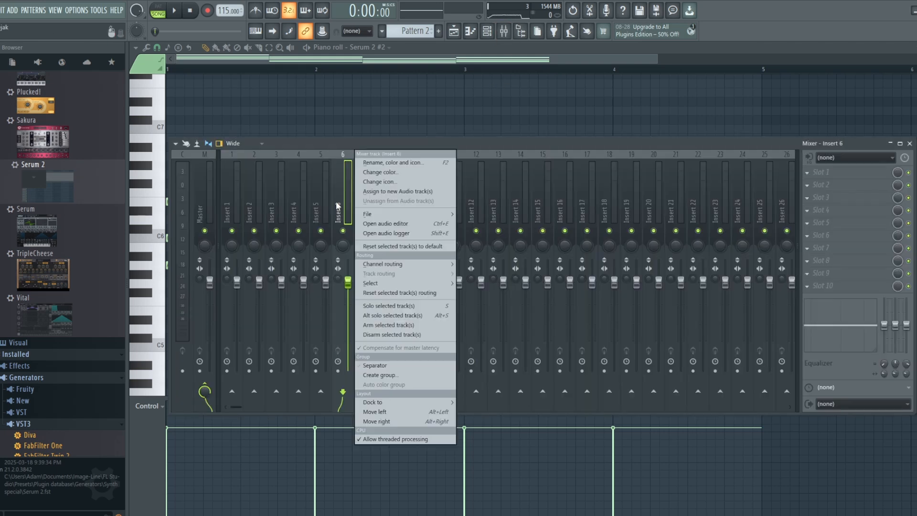
pyautogui.click(394, 156)
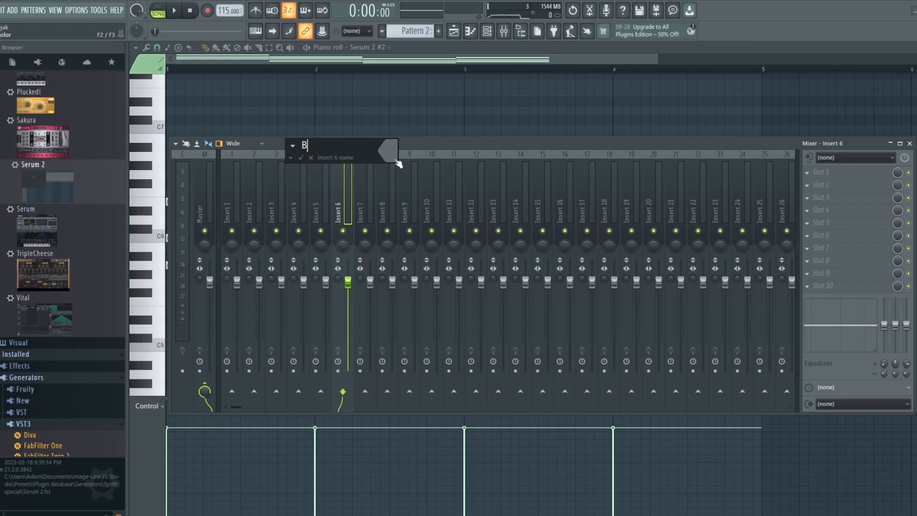
pyautogui.write('Bass')
pyautogui.press('Return')
# - Rename insert 7 to Pad, then open the effect list for the Bass insert's Slot 1
pyautogui.rightClick(373, 186)
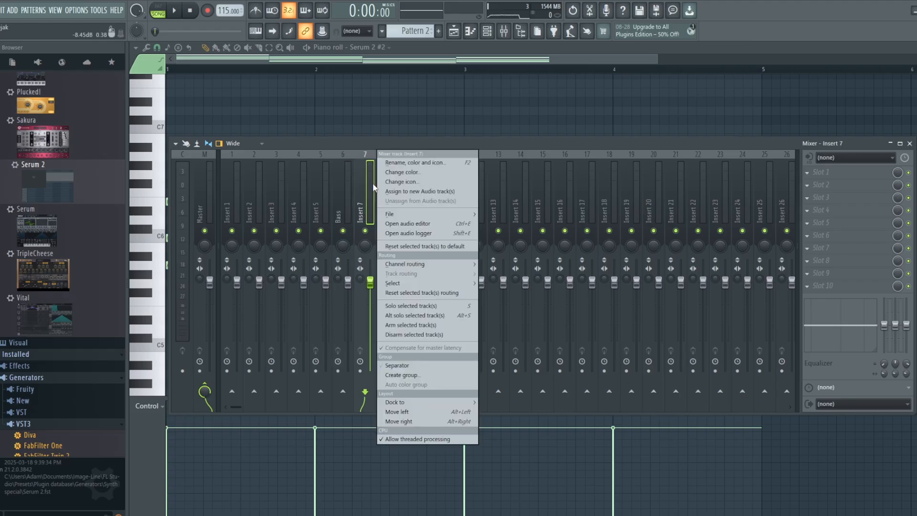
pyautogui.click(413, 164)
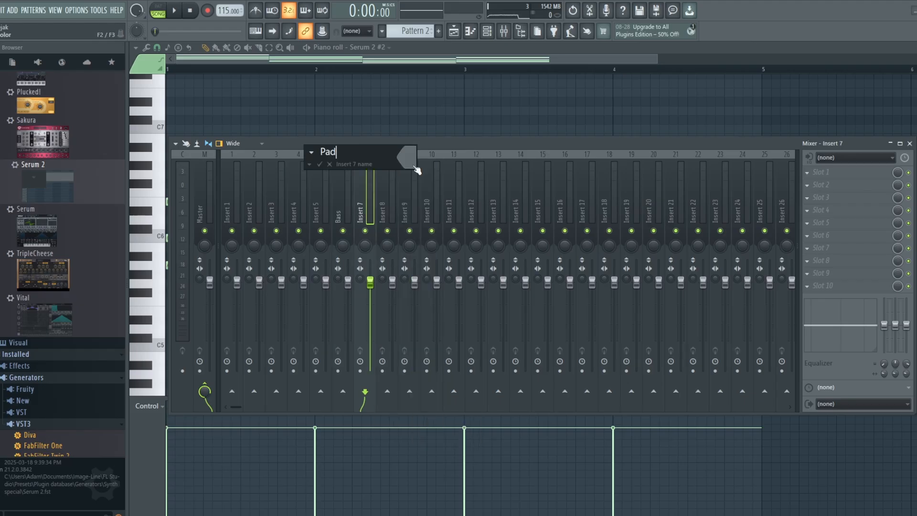
pyautogui.press('Return')
pyautogui.click(337, 217)
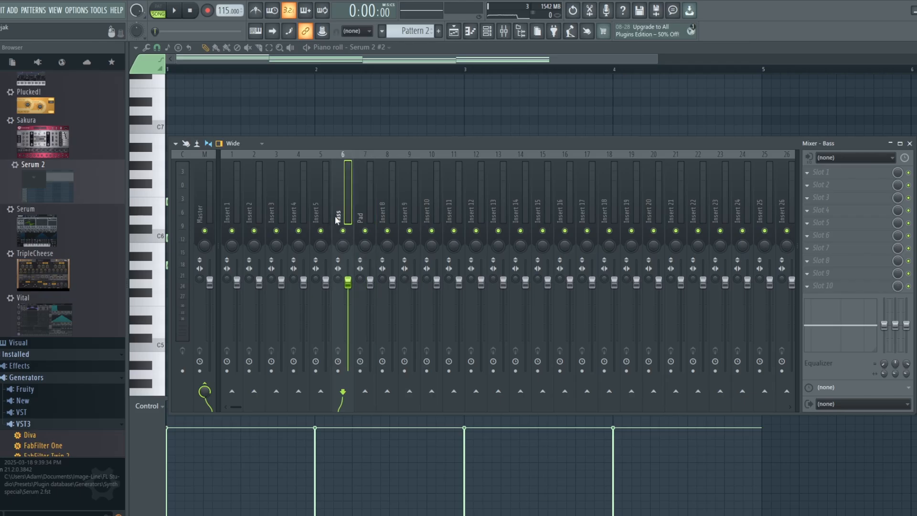
pyautogui.click(807, 172)
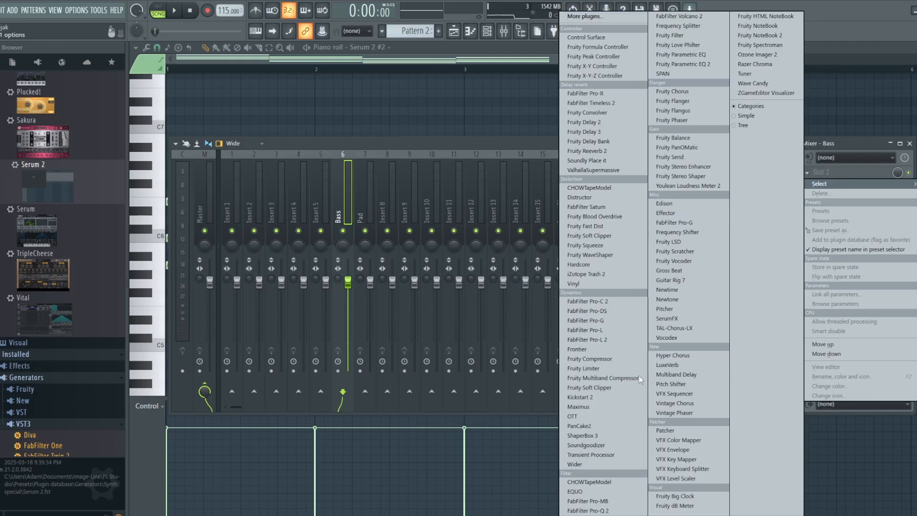
# - Load Kickstart 2 on the Bass insert and fine-tune its ducking strength and timing during playback
pyautogui.click(592, 397)
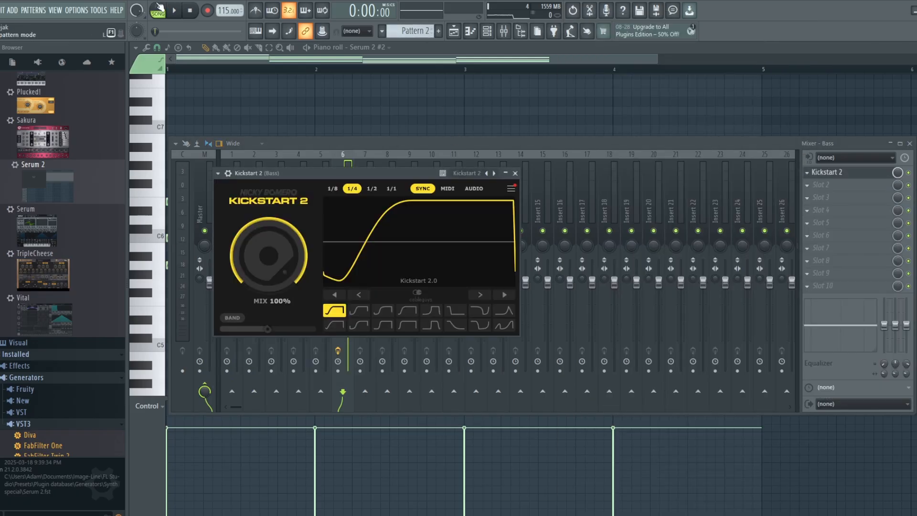
pyautogui.scroll(1, 423, 30)
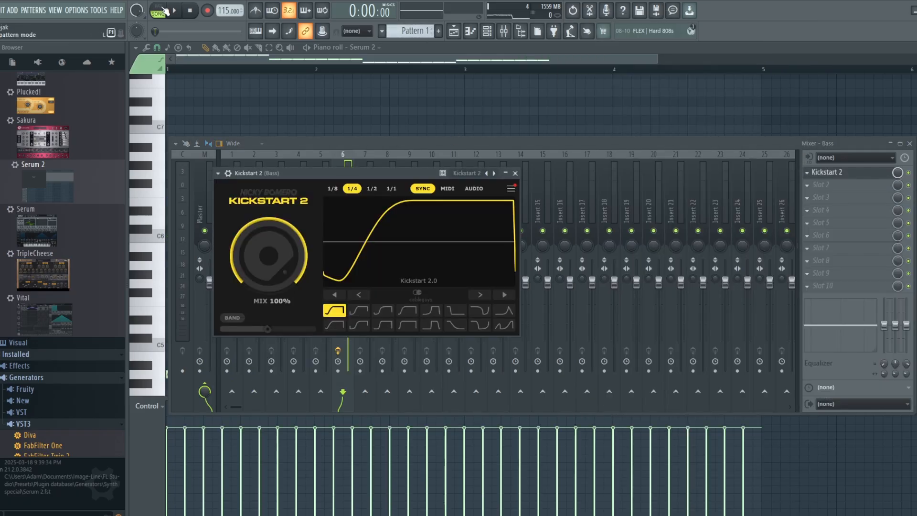
pyautogui.press('space')
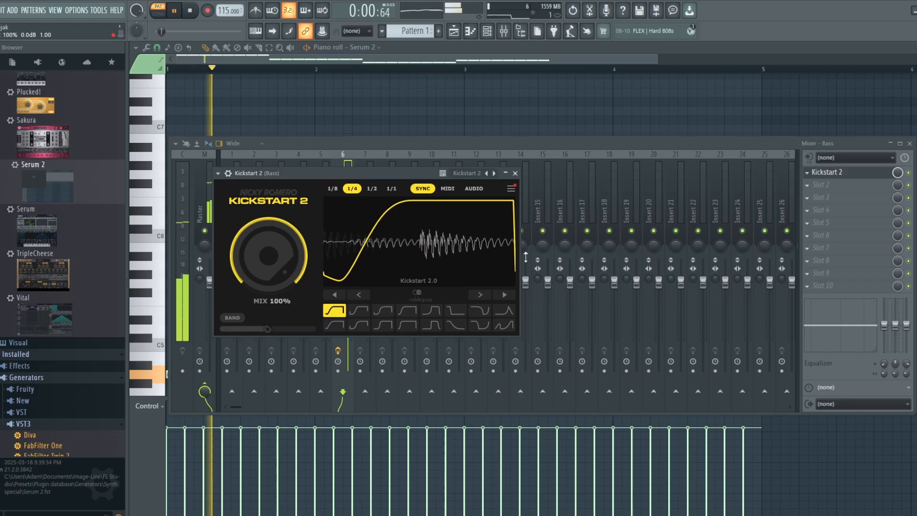
pyautogui.moveTo(281, 273); pyautogui.dragTo(280, 280)
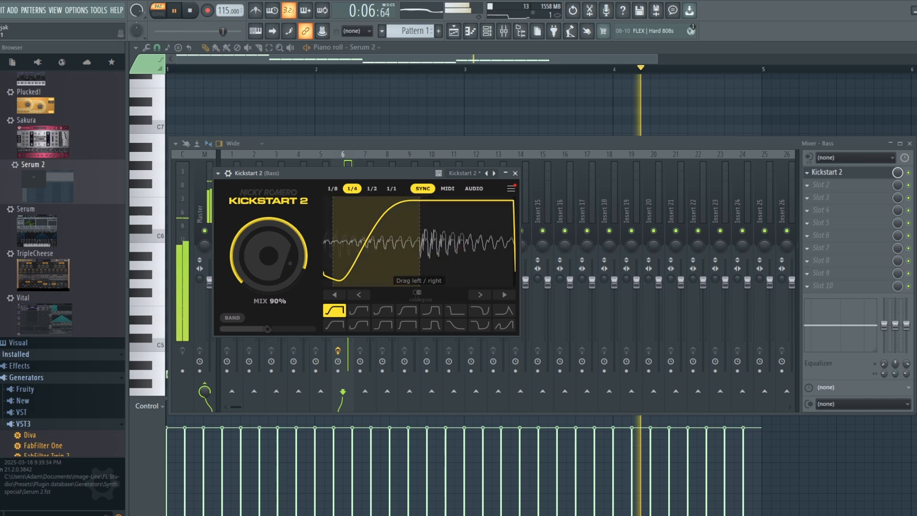
pyautogui.moveTo(382, 241); pyautogui.dragTo(366, 241)
pyautogui.moveTo(282, 263); pyautogui.dragTo(281, 260)
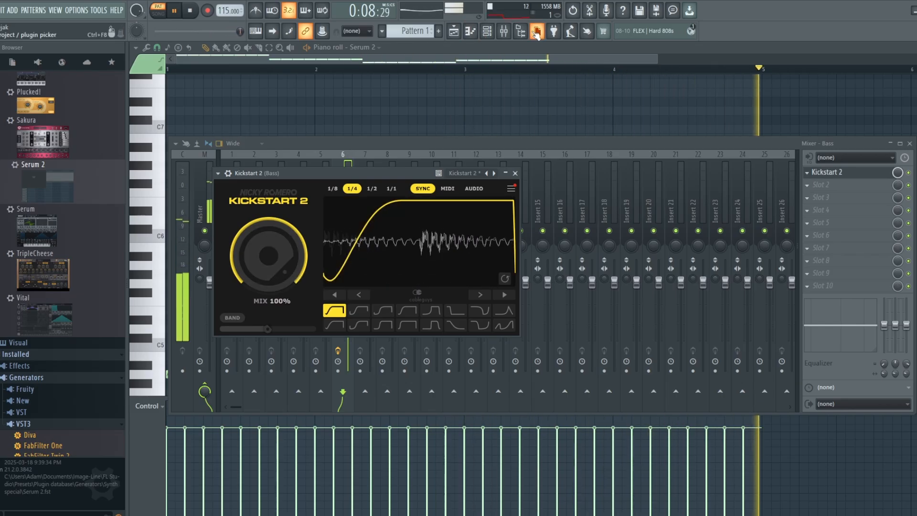
# - Try the Classic Chain and Nice & Tight curves, then choose High Chain
pyautogui.click(491, 33)
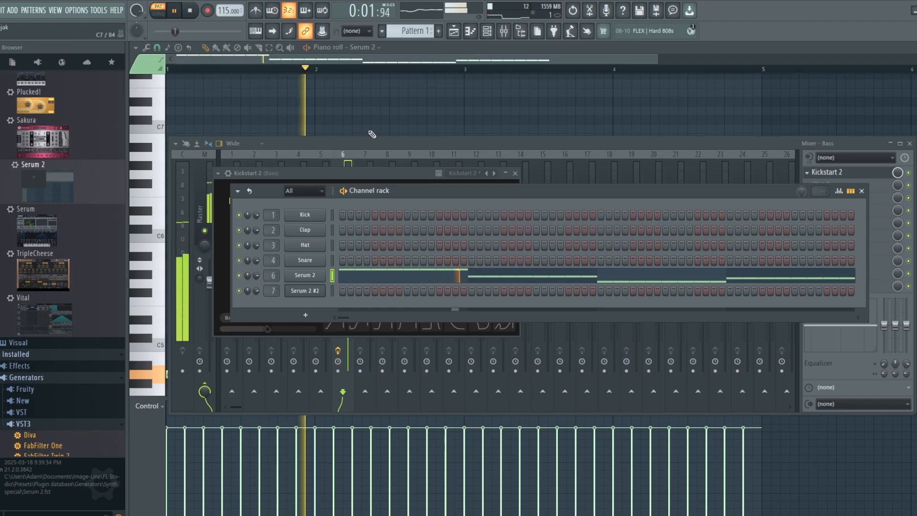
pyautogui.click(328, 179)
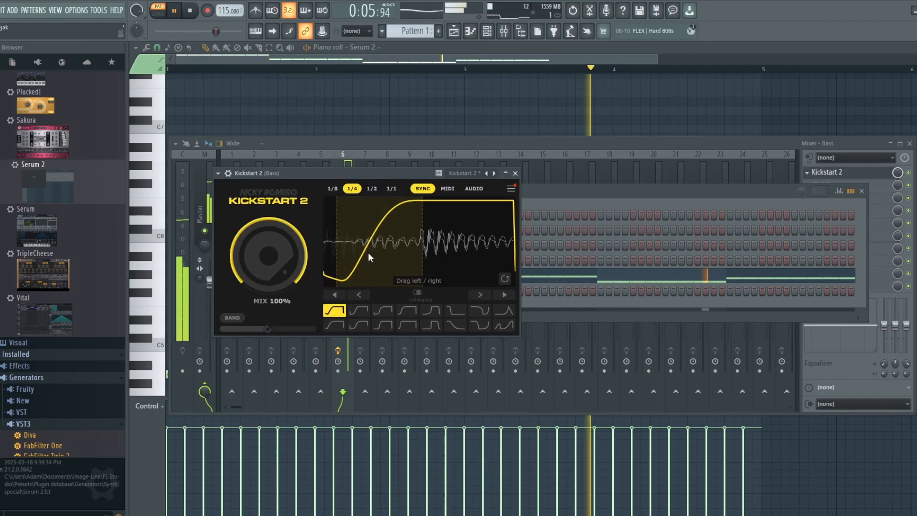
pyautogui.click(361, 311)
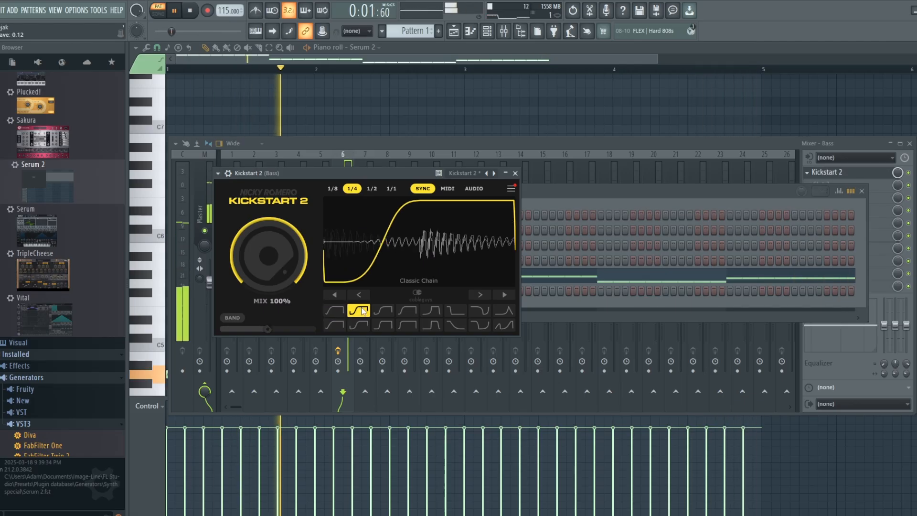
pyautogui.click(389, 311)
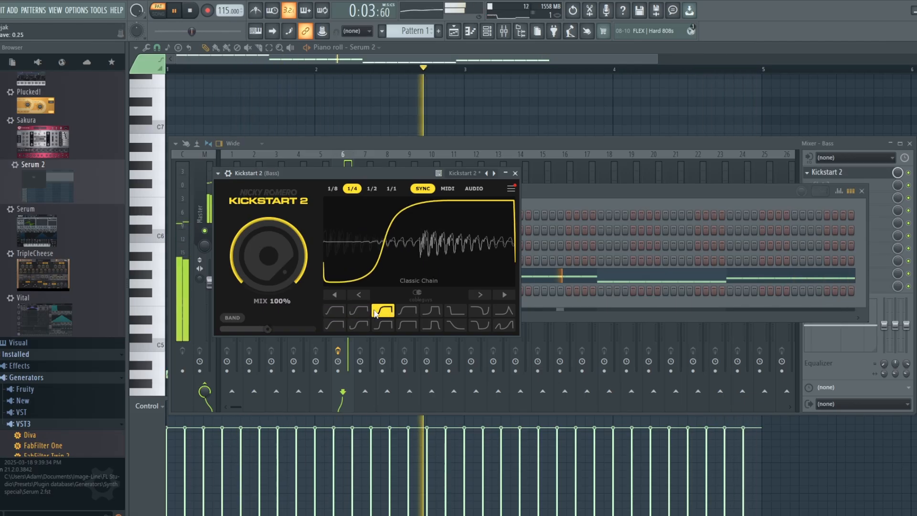
pyautogui.click(409, 312)
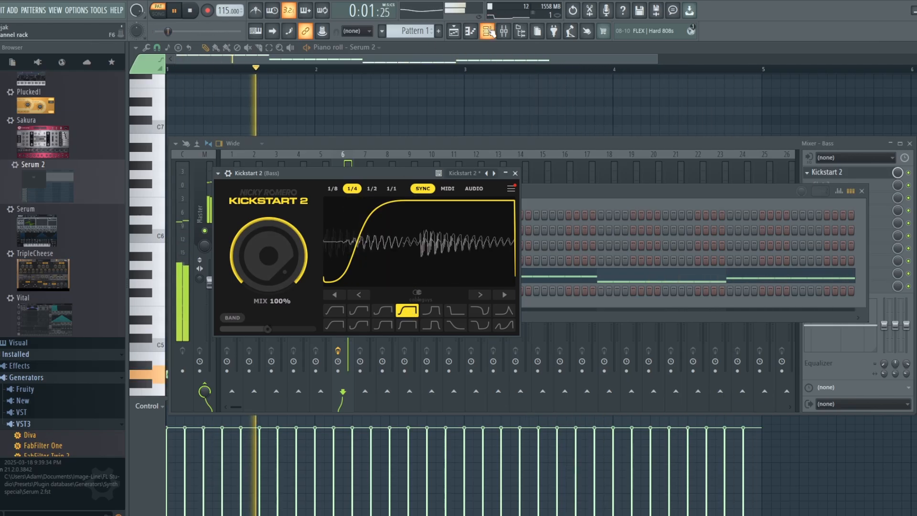
# - Hide the plugin and mixer windows and return to the arrangement playlist
pyautogui.click(470, 31)
pyautogui.click(454, 31)
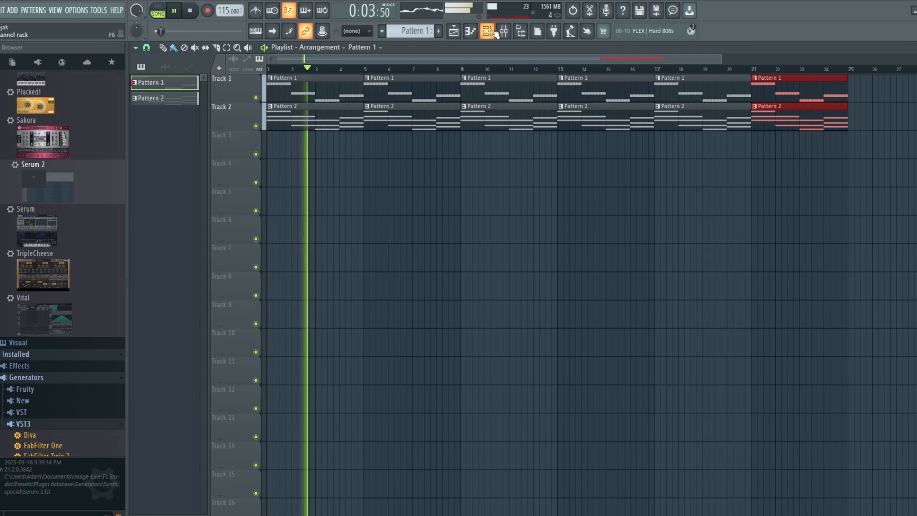
pyautogui.click(494, 34)
# - Open the pad's Serum 2 #2 synth from the Channel rack alongside the mixer
pyautogui.click(305, 275)
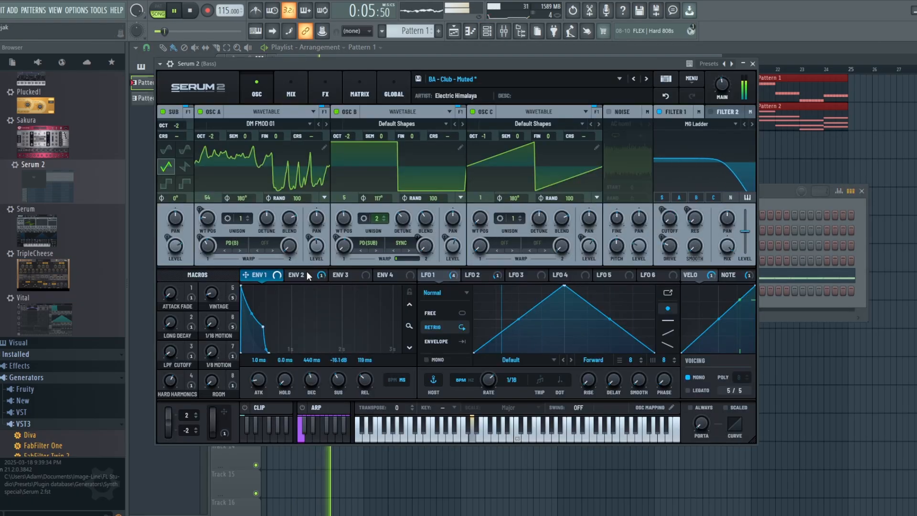
pyautogui.click(784, 188)
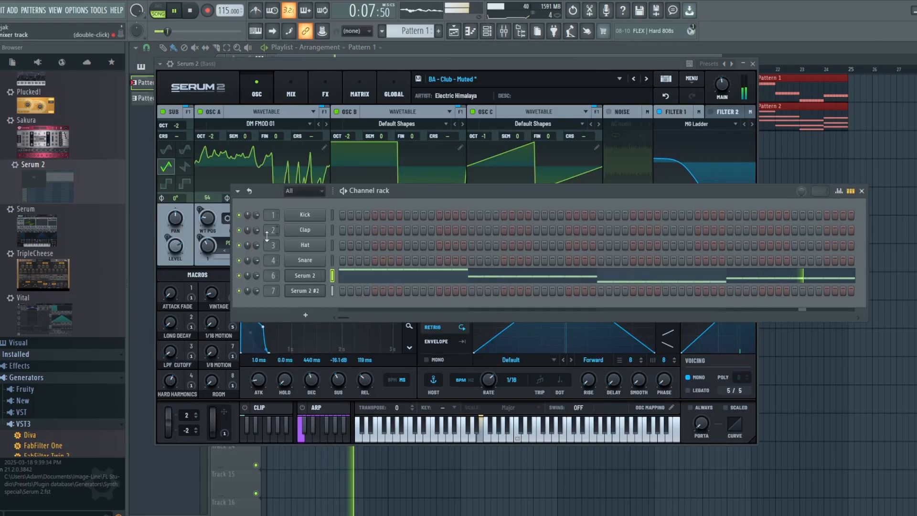
pyautogui.click(304, 290)
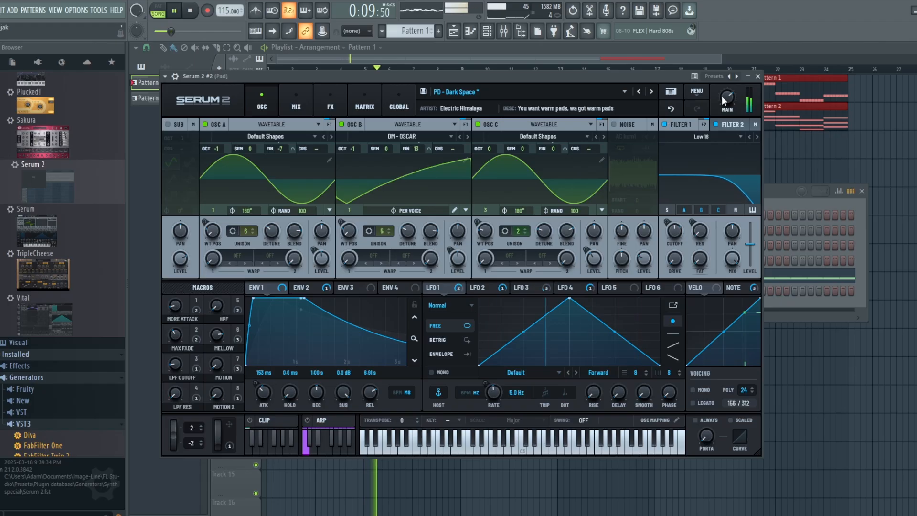
pyautogui.moveTo(723, 99)
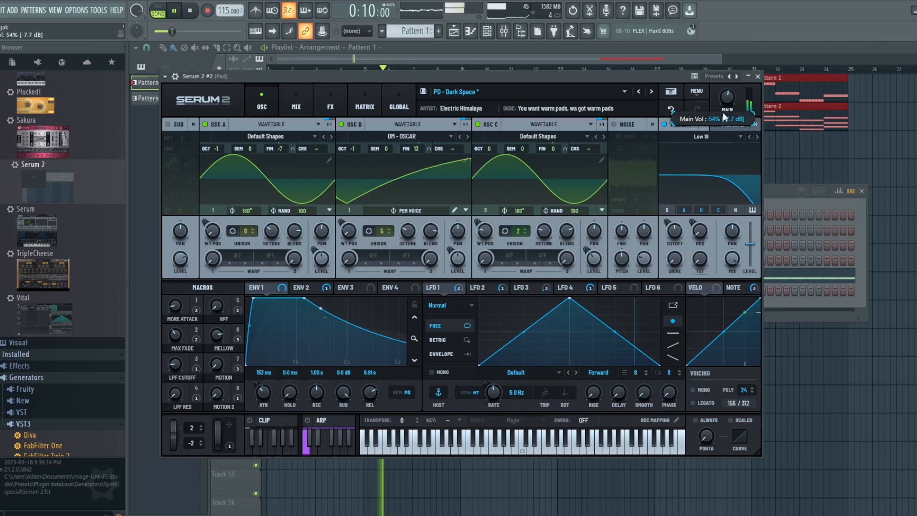
pyautogui.click(505, 33)
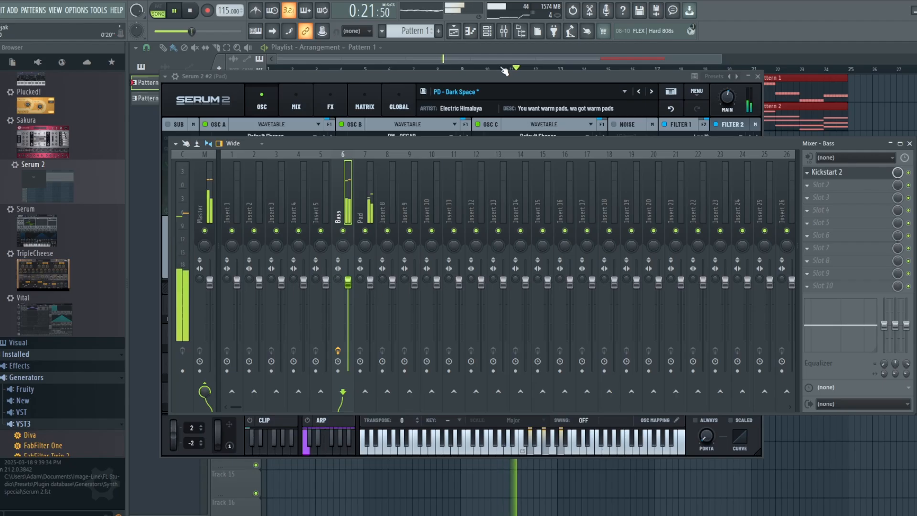
pyautogui.click(536, 76)
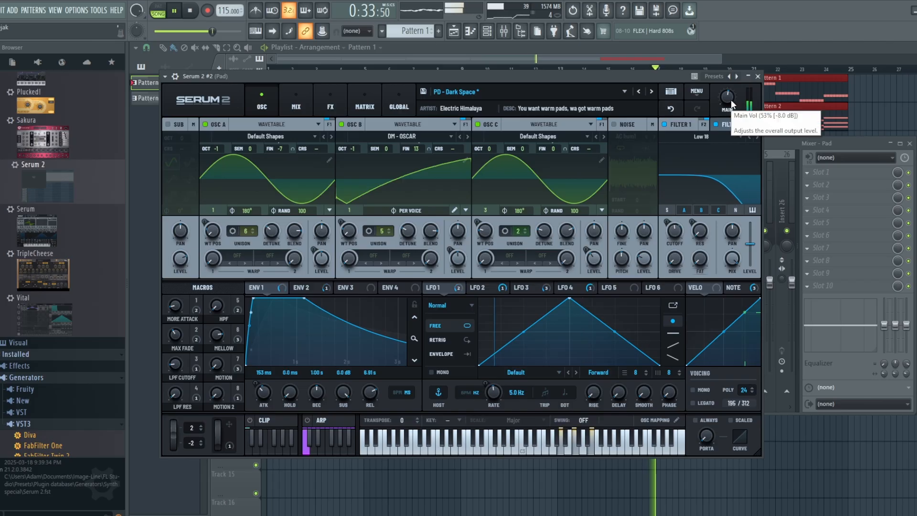
# - Lower the pad's Serum 2 MAIN volume from 53% to about 39%, check levels, and stop playback
pyautogui.moveTo(731, 104); pyautogui.dragTo(731, 113)
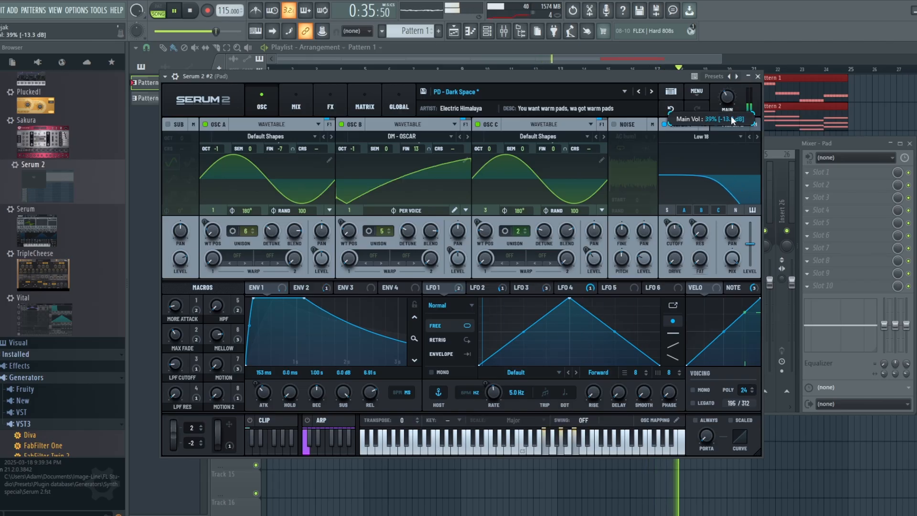
pyautogui.click(771, 144)
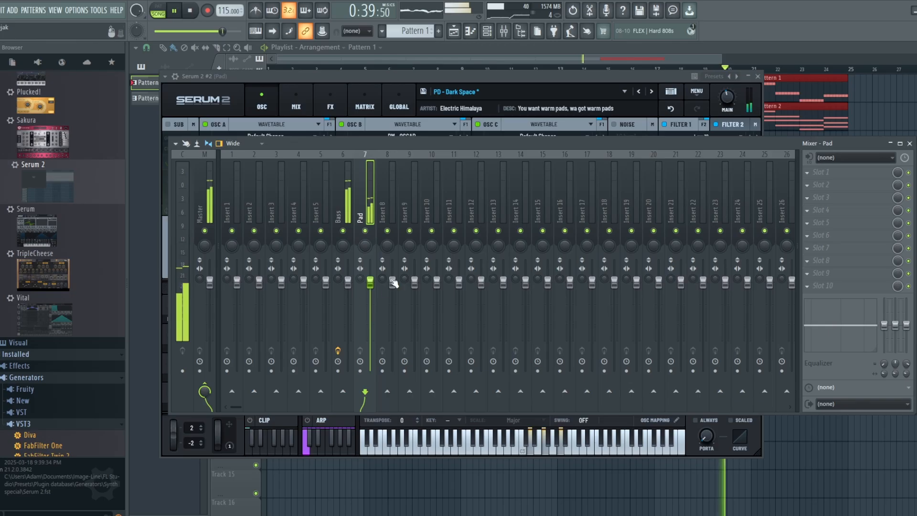
pyautogui.click(543, 76)
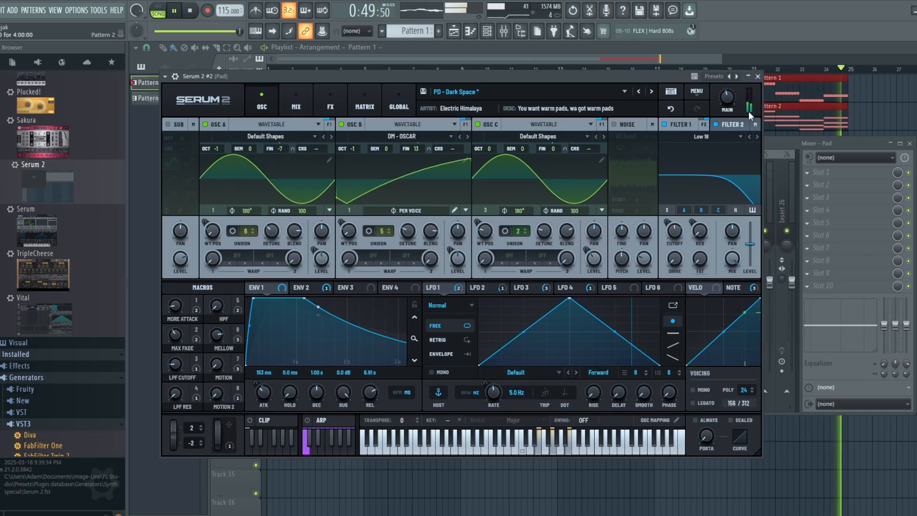
pyautogui.click(780, 147)
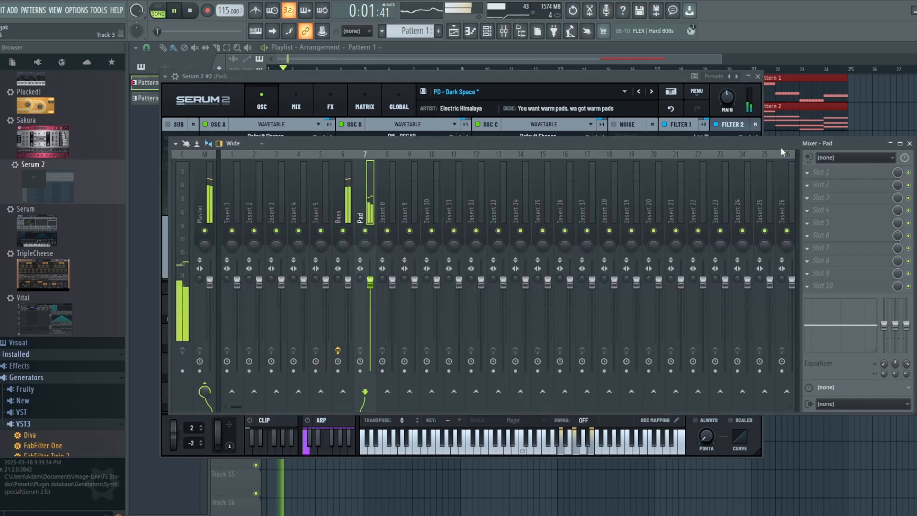
pyautogui.press('space')
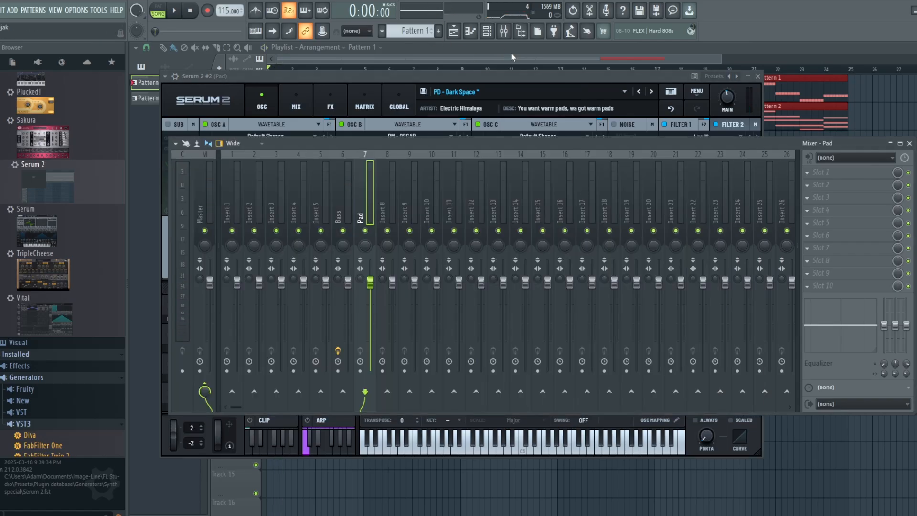
# - Preview 021_Kick from the Drums > Kick folder and load it onto channel 1
pyautogui.click(493, 38)
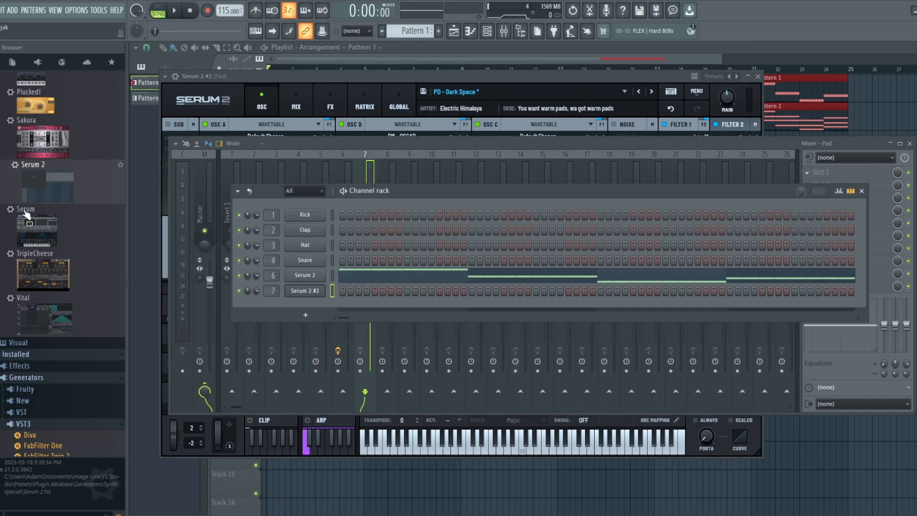
pyautogui.scroll(-13, 29, 292)
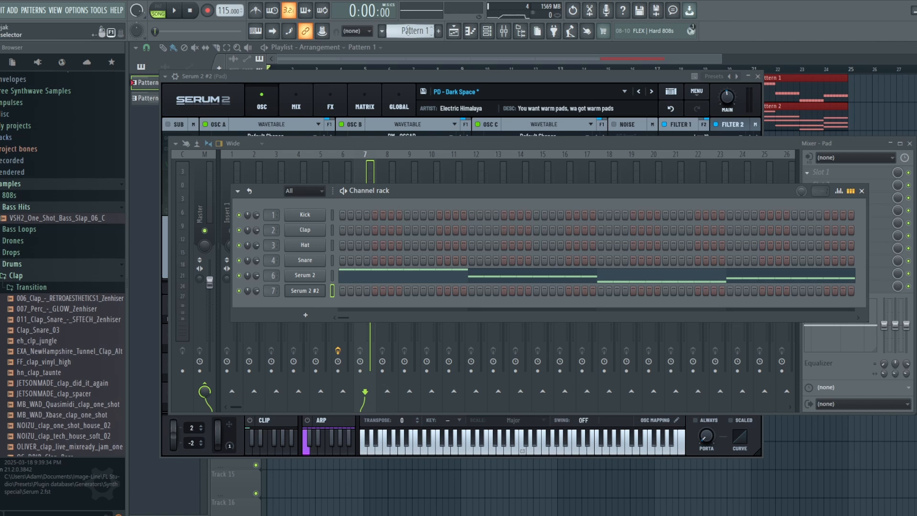
pyautogui.scroll(2, 408, 30)
pyautogui.click(21, 268)
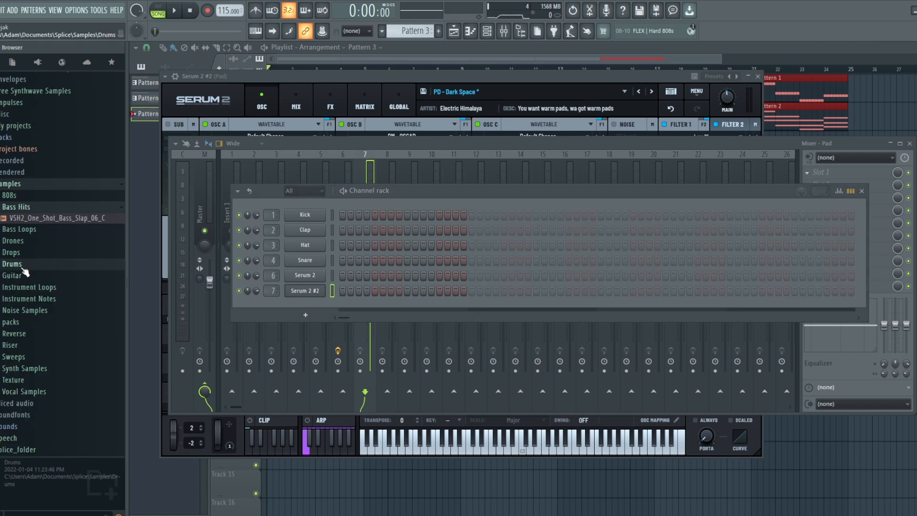
pyautogui.click(12, 263)
pyautogui.scroll(-5, 40, 329)
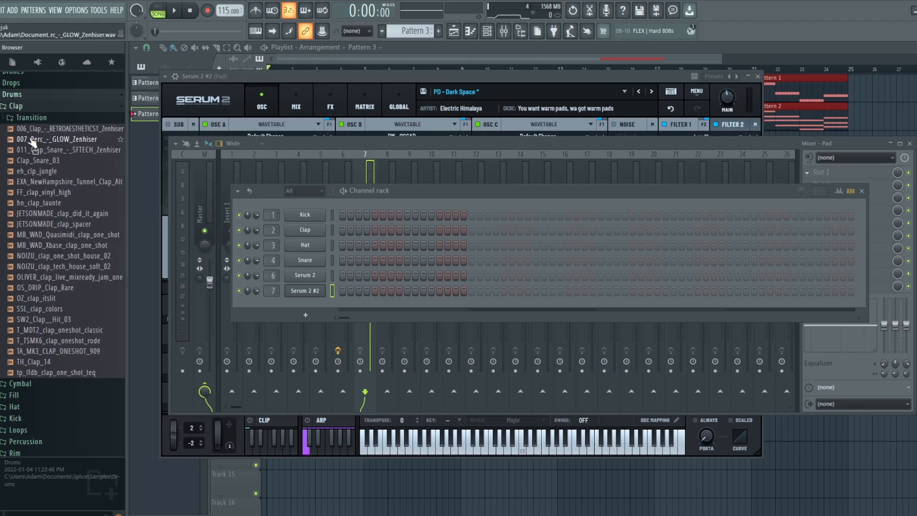
pyautogui.scroll(-5, 32, 210)
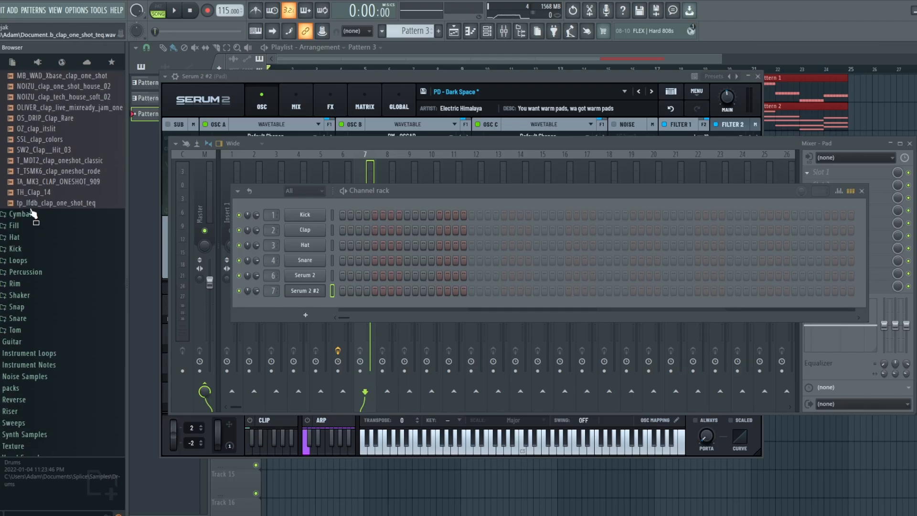
pyautogui.click(21, 250)
pyautogui.click(73, 280)
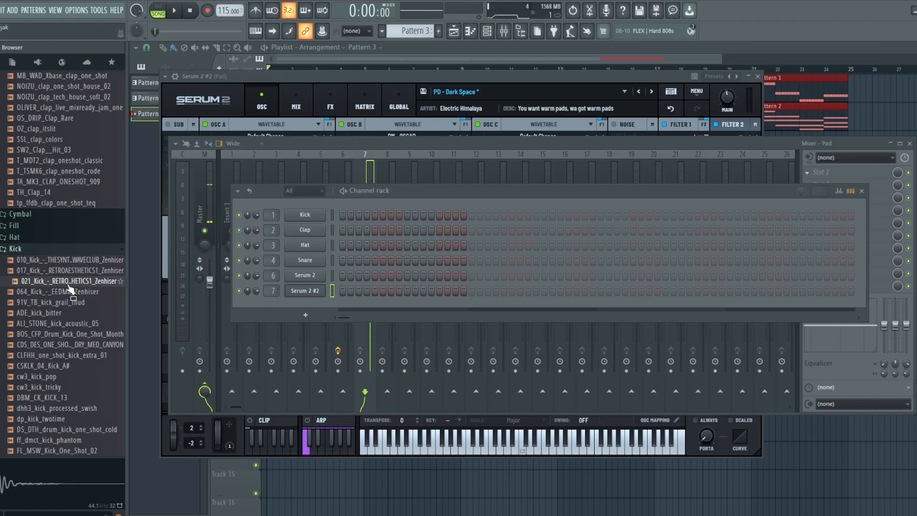
pyautogui.moveTo(70, 289); pyautogui.dragTo(292, 216)
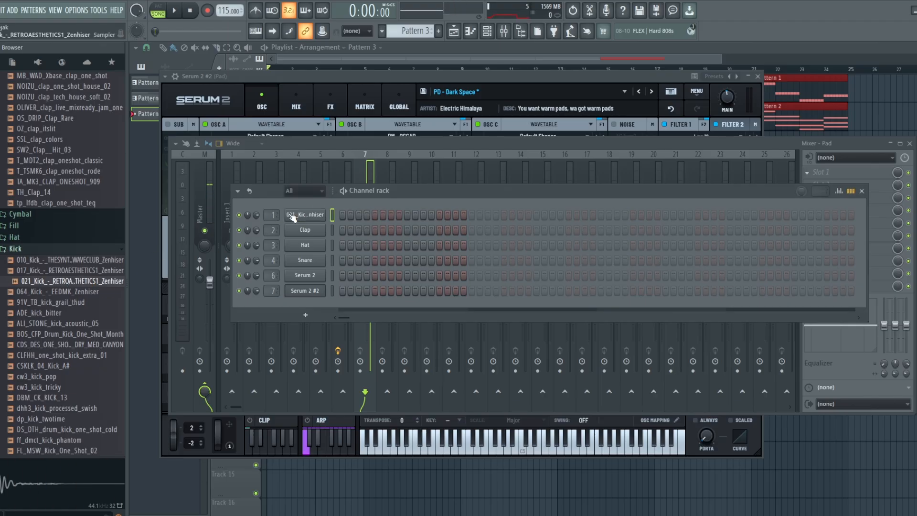
# - Rename mixer Insert 1 to 'Kick'
pyautogui.rightClick(237, 166)
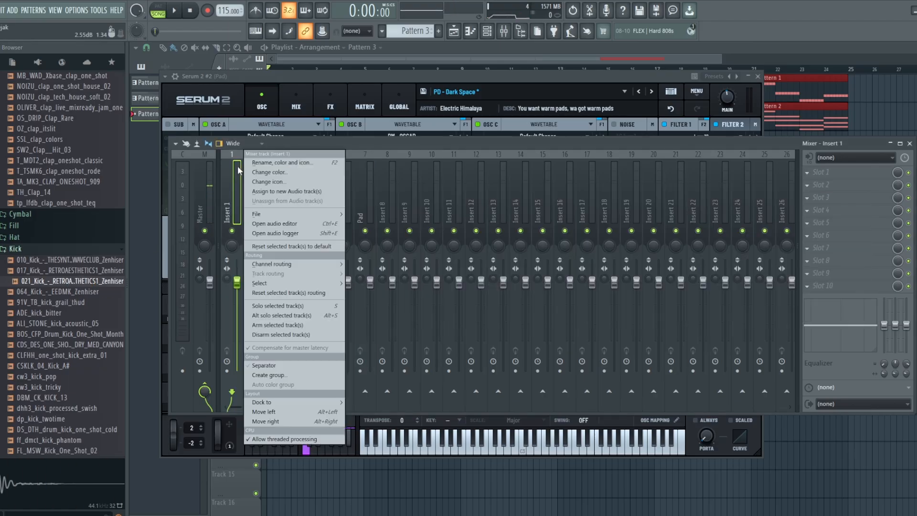
pyautogui.click(316, 162)
pyautogui.write('Kick')
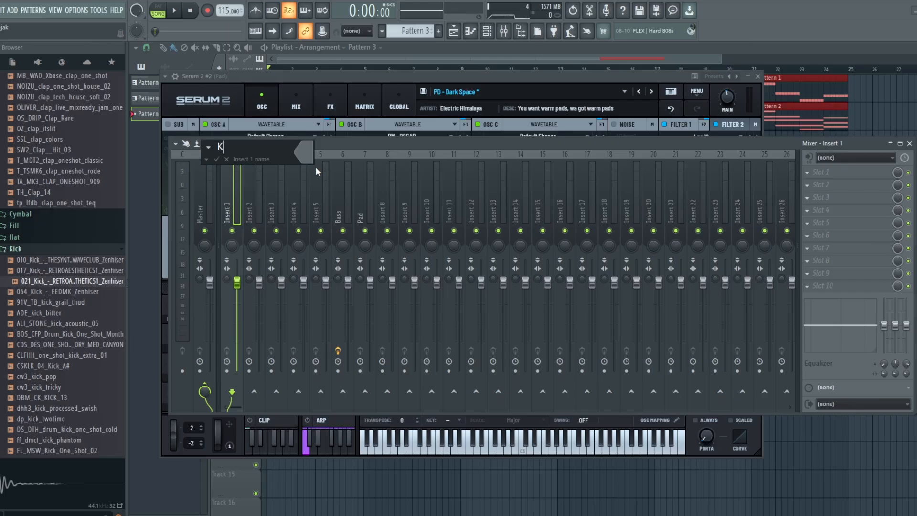
pyautogui.press('Return')
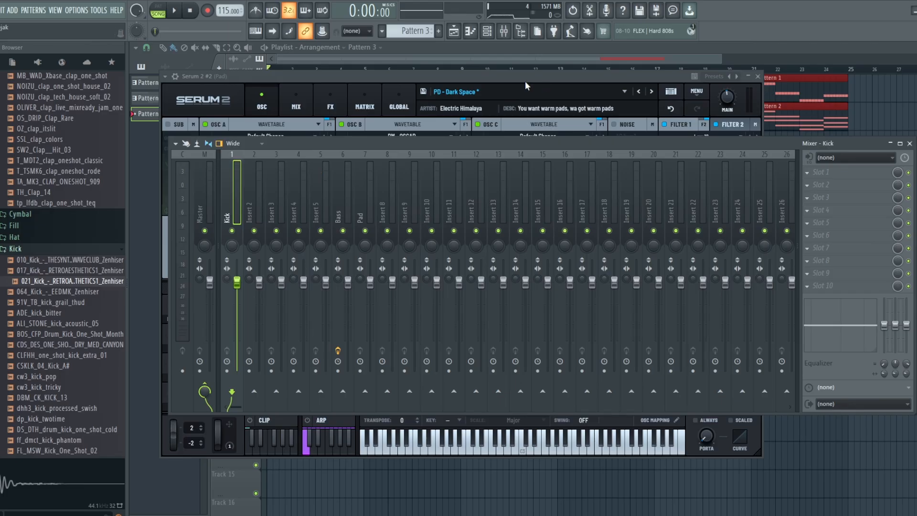
# - Extend the kick pattern to 64 steps and fill a kick on every fourth step
pyautogui.click(487, 33)
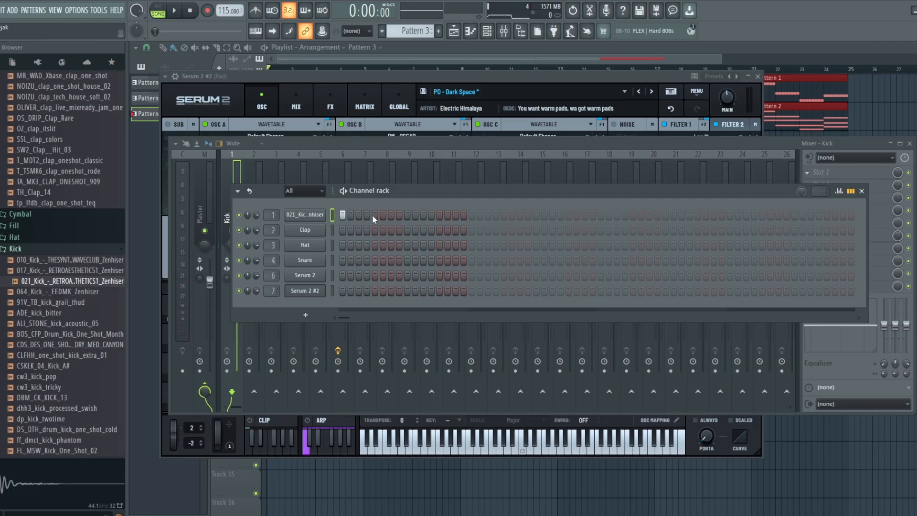
pyautogui.rightClick(316, 218)
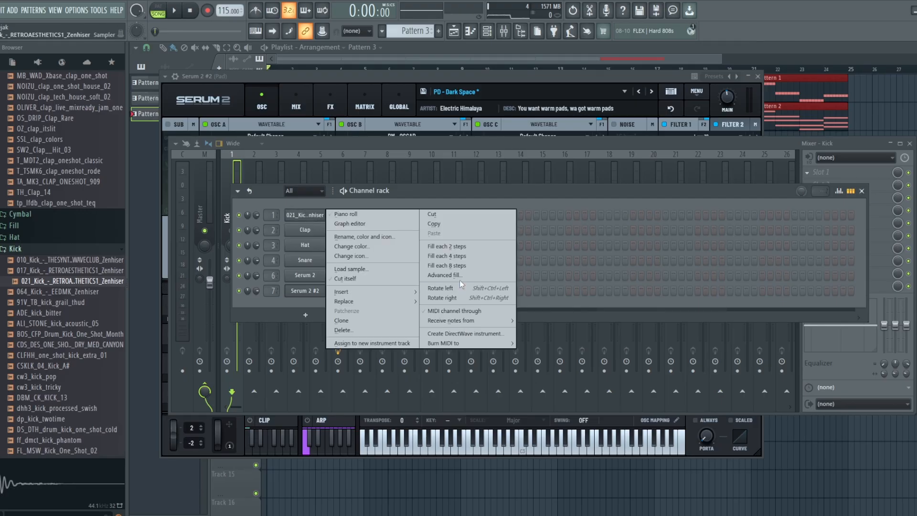
pyautogui.click(459, 256)
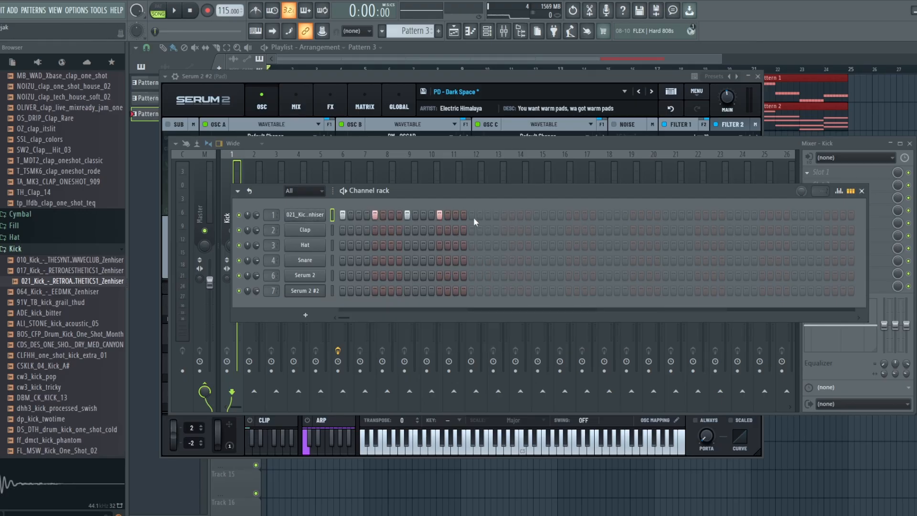
pyautogui.click(473, 216)
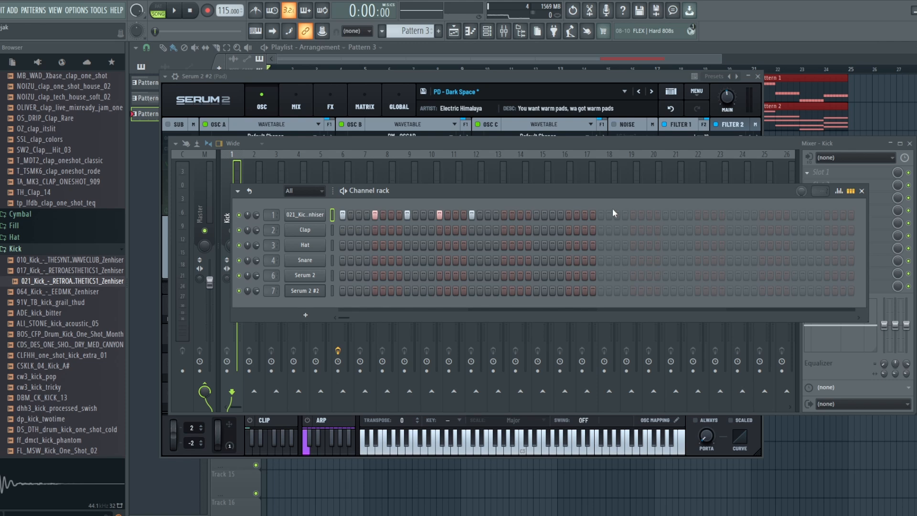
pyautogui.click(602, 215)
pyautogui.click(729, 215)
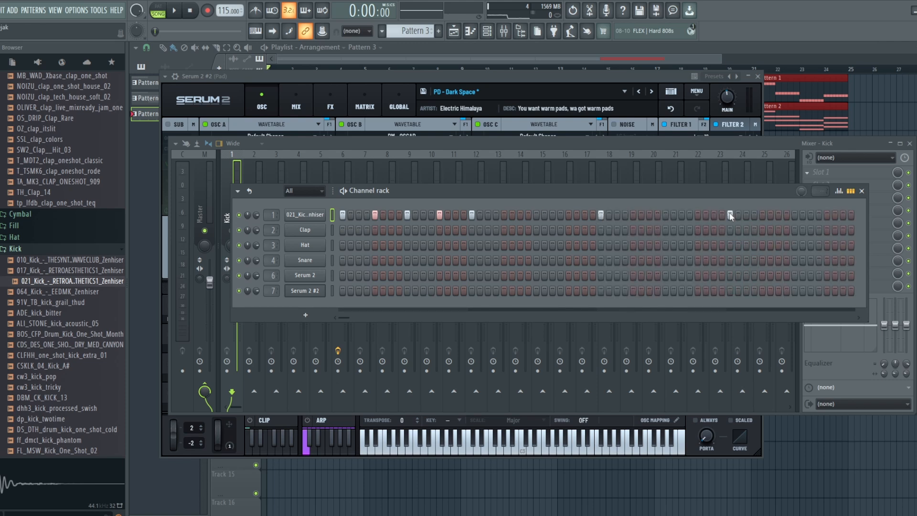
pyautogui.rightClick(317, 214)
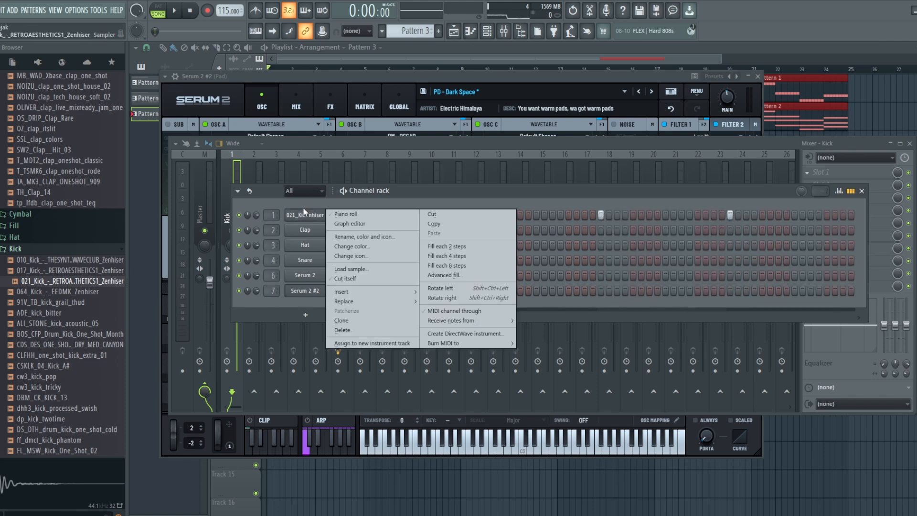
pyautogui.click(477, 256)
# - Place Pattern 3 on Track 3, repeat it through bar 25, and play the song
pyautogui.click(453, 31)
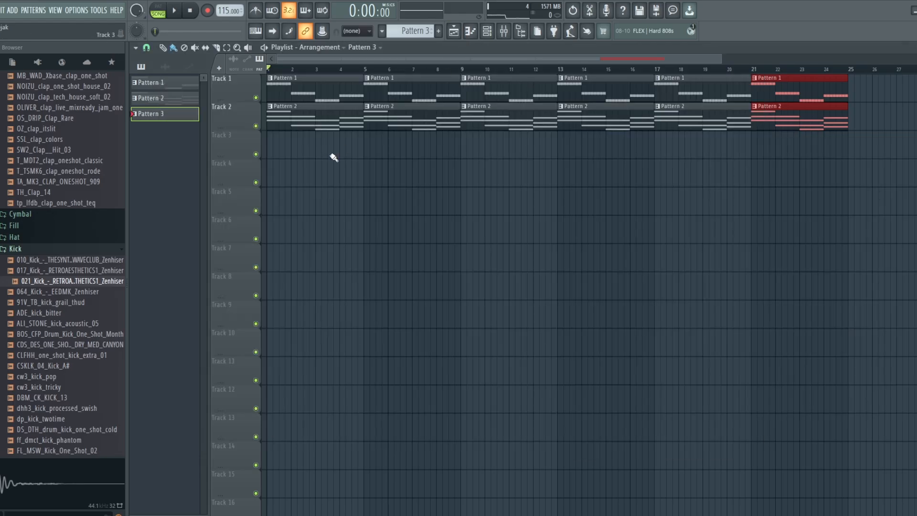
pyautogui.click(293, 149)
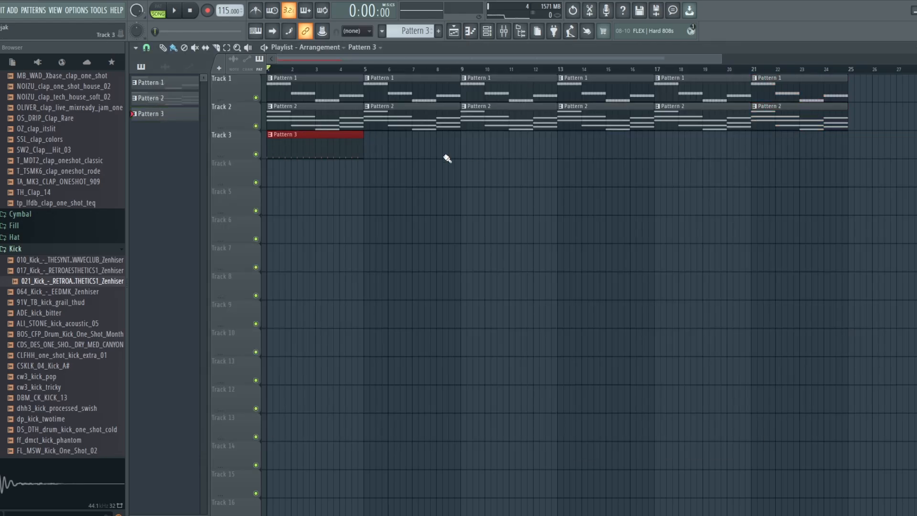
pyautogui.hotkey('ctrl', 'b')
pyautogui.hotkey('ctrl', 'b')
pyautogui.hotkey('ctrl', 'b')
pyautogui.hotkey('ctrl', 'b')
pyautogui.hotkey('ctrl', 'b')
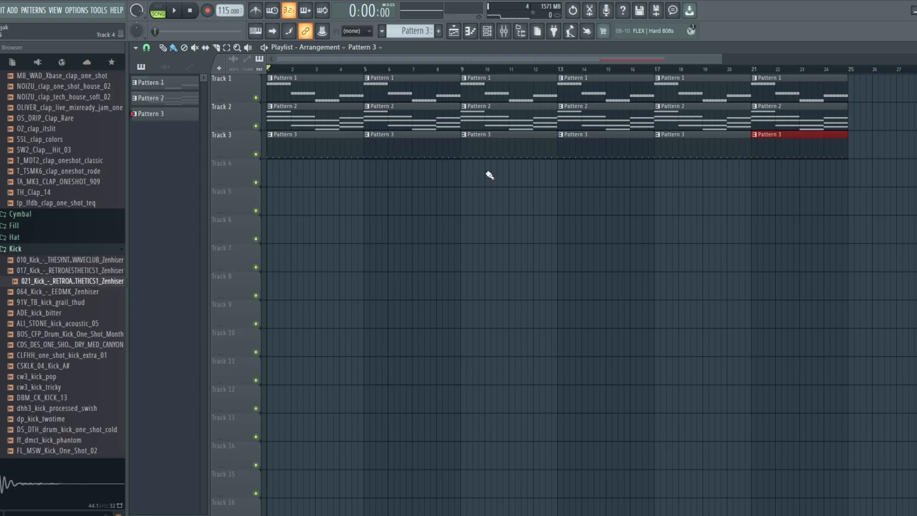
pyautogui.press('space')
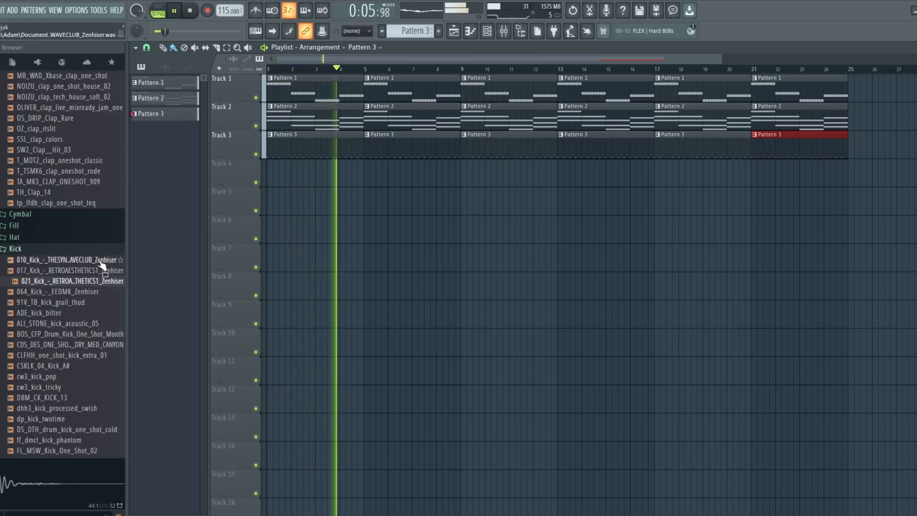
# - Load the 017_Kick sample onto channel 1 and audition it in playback
pyautogui.press('space')
pyautogui.click(486, 32)
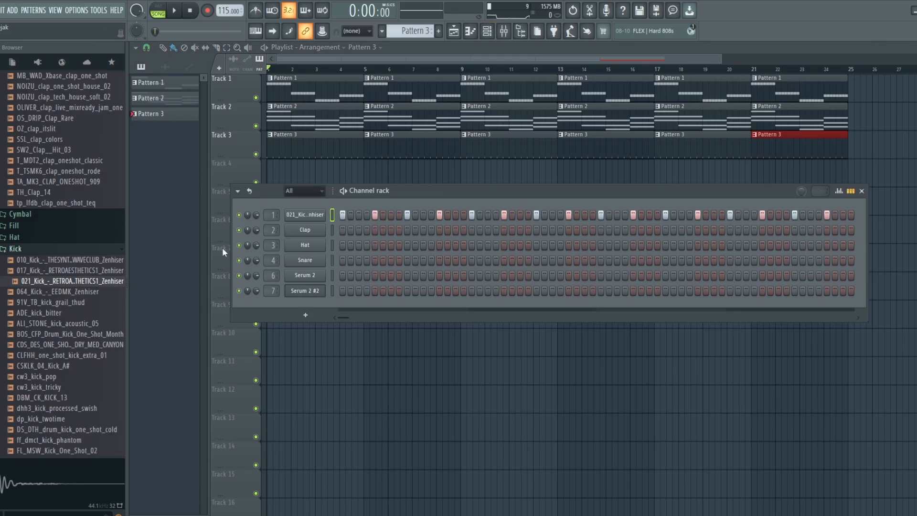
pyautogui.click(92, 269)
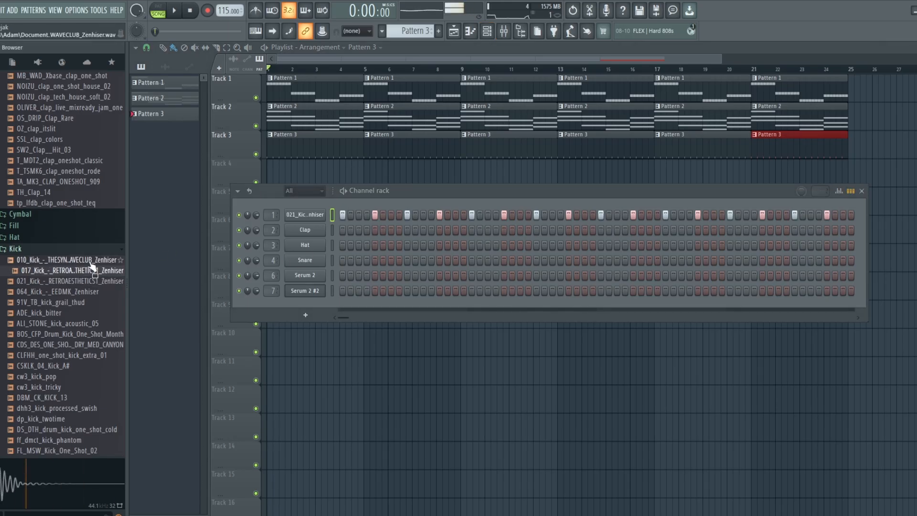
pyautogui.moveTo(92, 265); pyautogui.dragTo(229, 229)
pyautogui.moveTo(294, 215); pyautogui.dragTo(296, 217)
pyautogui.press('space')
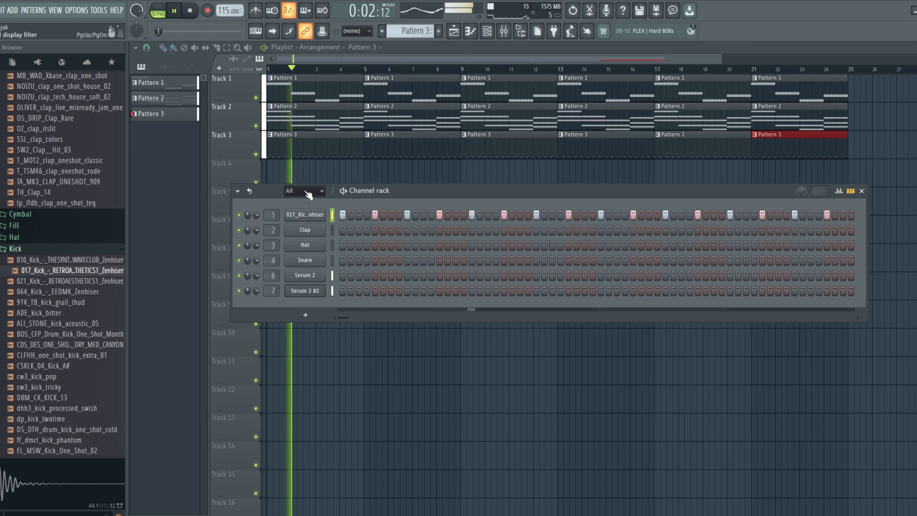
pyautogui.press('space')
# - Preview 010, 021, 064, 91V grail thud and ALI_STONE kicks, then load and audition 064_Kick
pyautogui.click(71, 262)
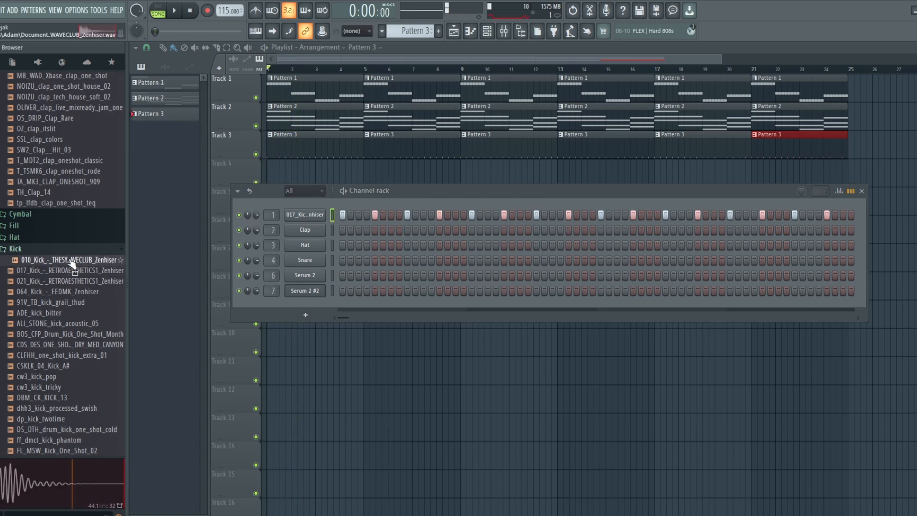
pyautogui.click(67, 282)
pyautogui.click(66, 292)
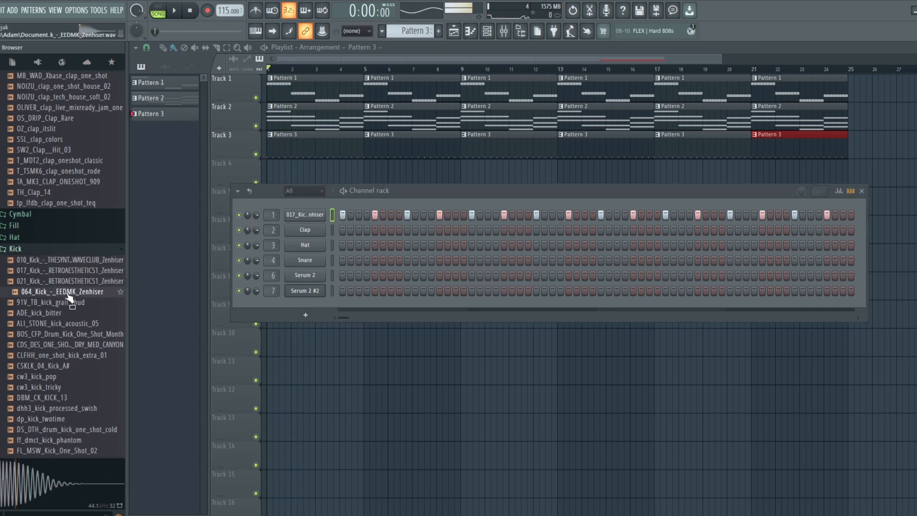
pyautogui.click(65, 305)
pyautogui.click(50, 323)
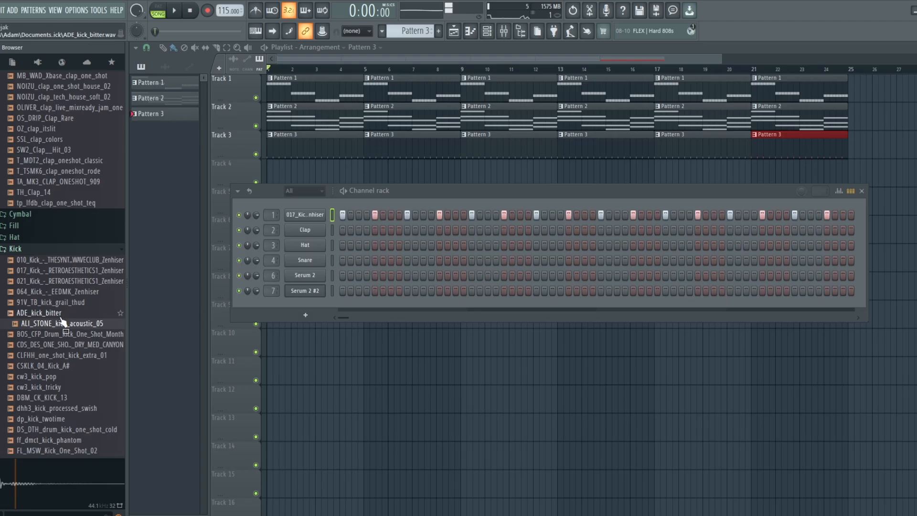
pyautogui.click(73, 292)
pyautogui.moveTo(73, 292); pyautogui.dragTo(299, 217)
pyautogui.press('space')
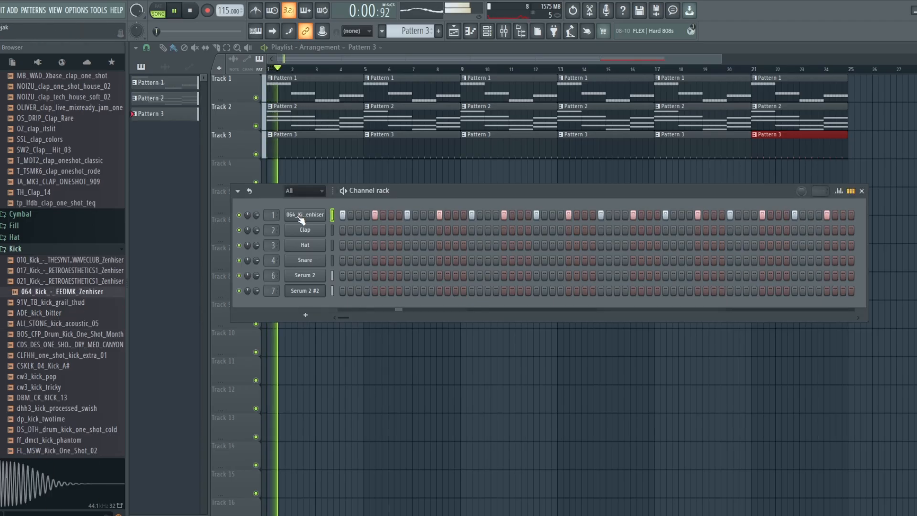
pyautogui.press('space')
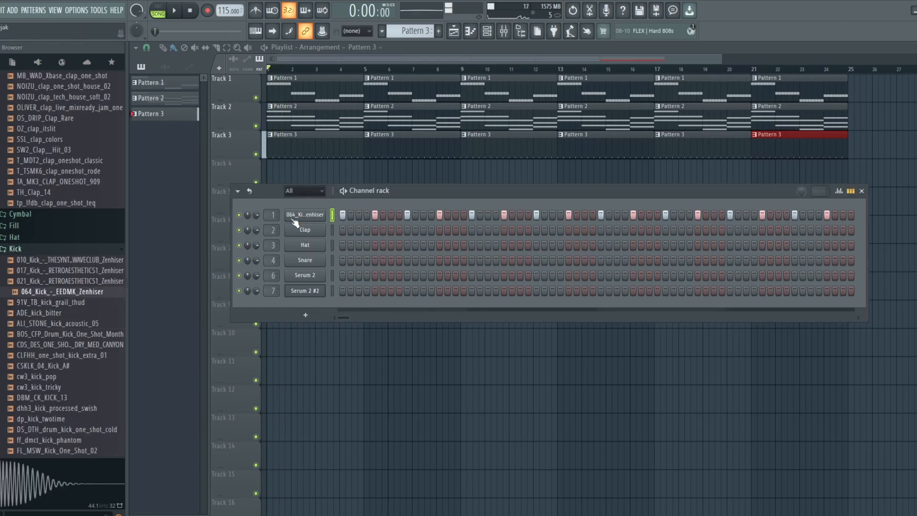
# - Preview ADE_kick_bitter, 91V grail thud, 064, CDS dry canyon, CSKLK_04 and DBM_CK_KICK_13 kicks
pyautogui.click(63, 312)
pyautogui.click(63, 302)
pyautogui.click(63, 292)
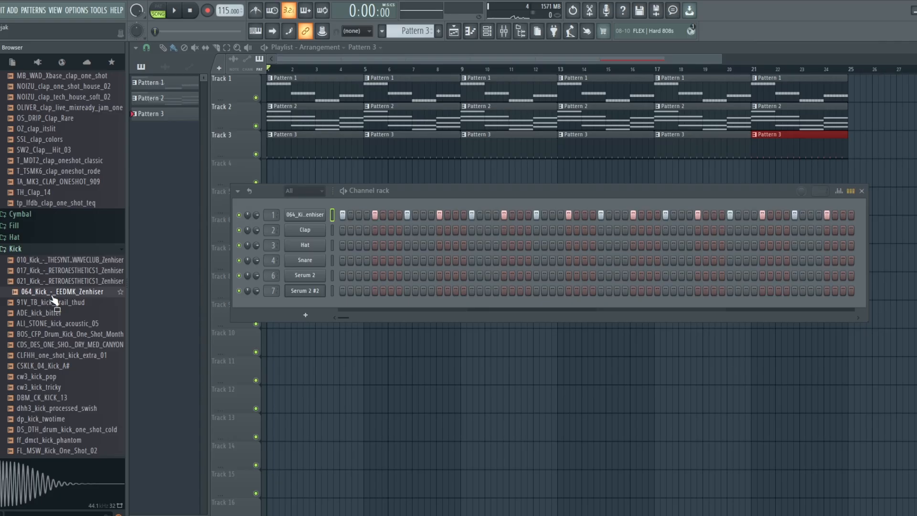
pyautogui.click(40, 347)
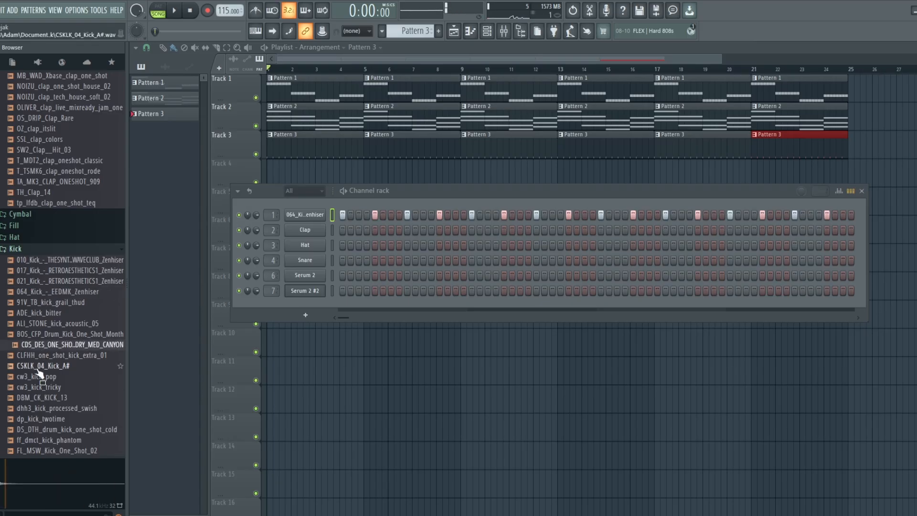
pyautogui.click(37, 368)
pyautogui.click(40, 348)
pyautogui.click(38, 397)
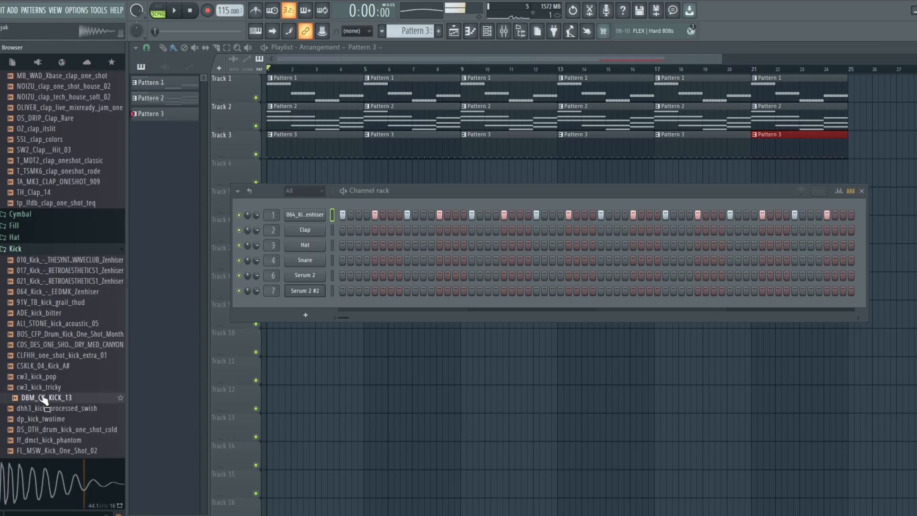
pyautogui.moveTo(44, 399); pyautogui.dragTo(51, 399)
# - Preview the OLIVER kicks and load the punchy mixready dreams kick onto the Clap channel for playback
pyautogui.scroll(-10, 66, 393)
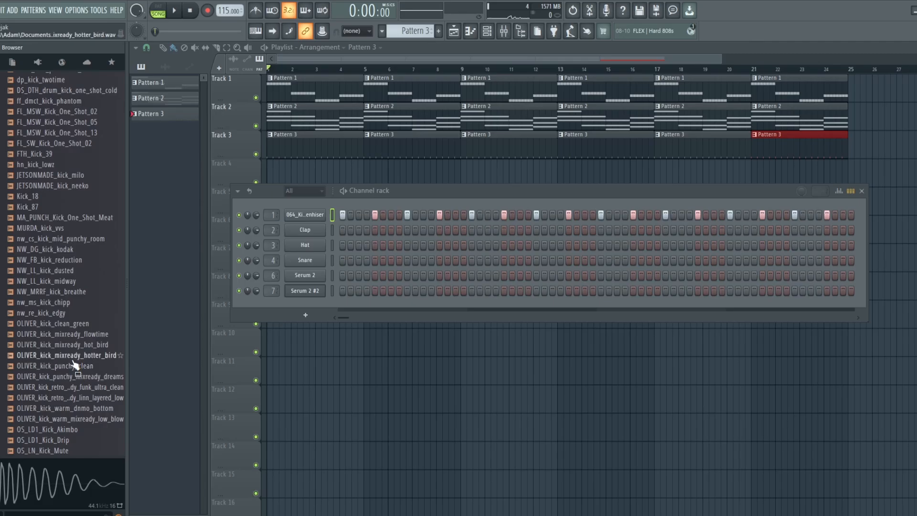
pyautogui.click(72, 356)
pyautogui.click(72, 346)
pyautogui.click(73, 336)
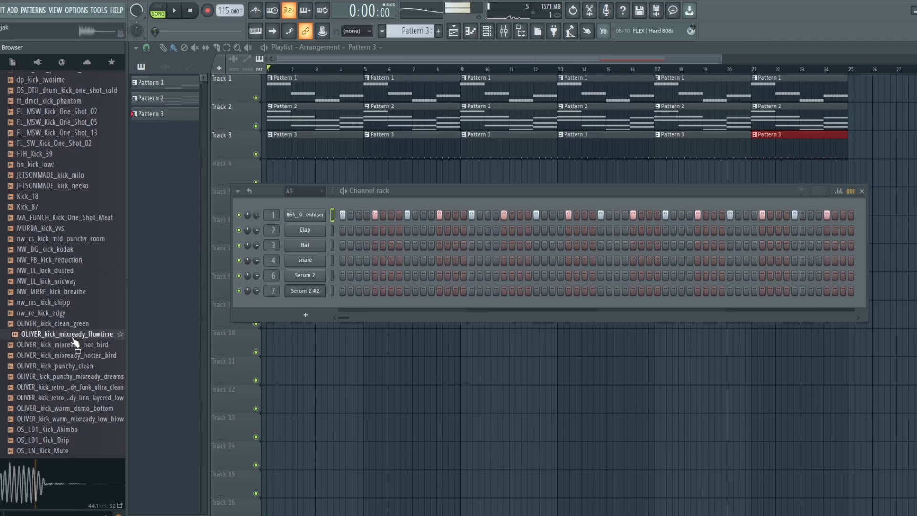
pyautogui.click(69, 324)
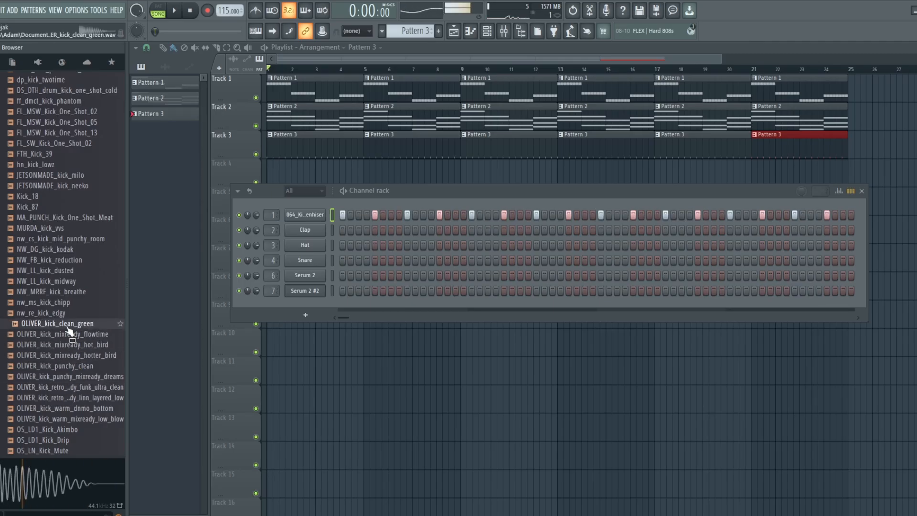
pyautogui.click(70, 377)
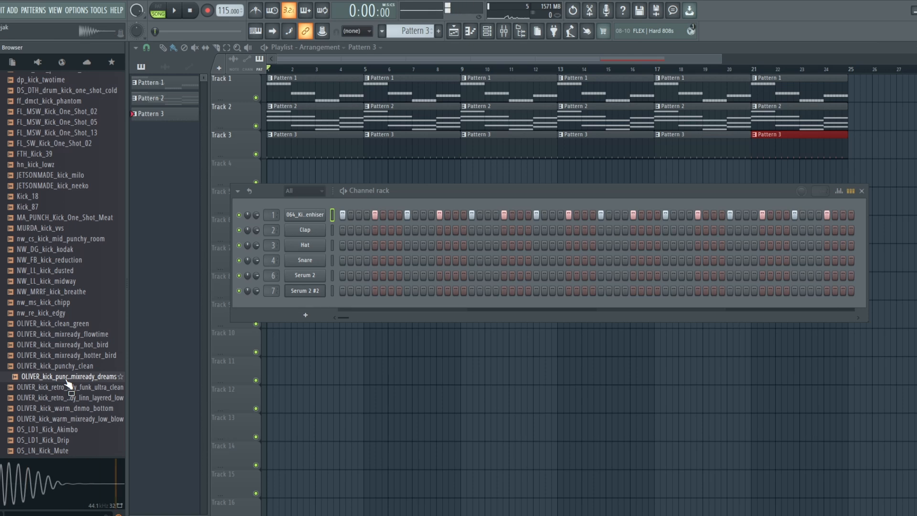
pyautogui.moveTo(68, 379); pyautogui.dragTo(296, 227)
pyautogui.press('space')
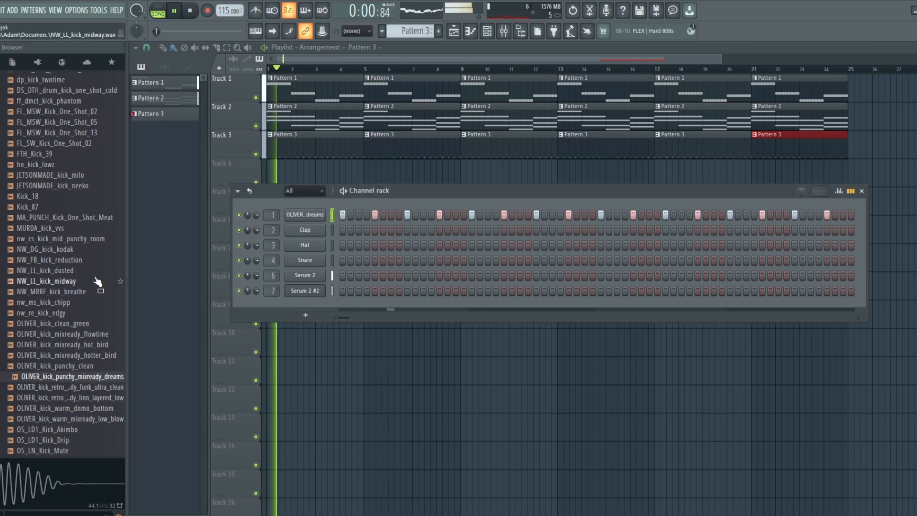
pyautogui.press('space')
# - Audition RETROAESTHETICS kicks and put 017_Kick back on channel 1, playing it once
pyautogui.scroll(8, 97, 281)
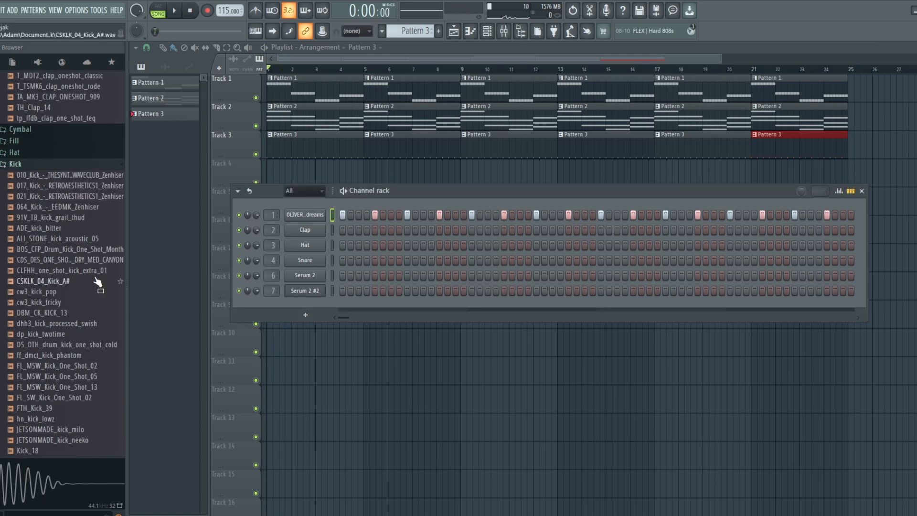
pyautogui.click(89, 197)
pyautogui.click(89, 186)
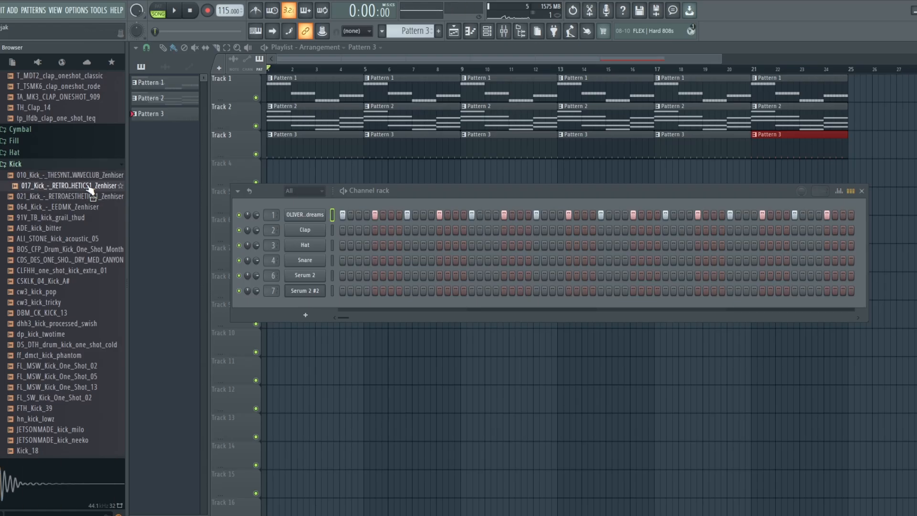
pyautogui.click(89, 177)
pyautogui.moveTo(89, 190); pyautogui.dragTo(305, 214)
pyautogui.press('space')
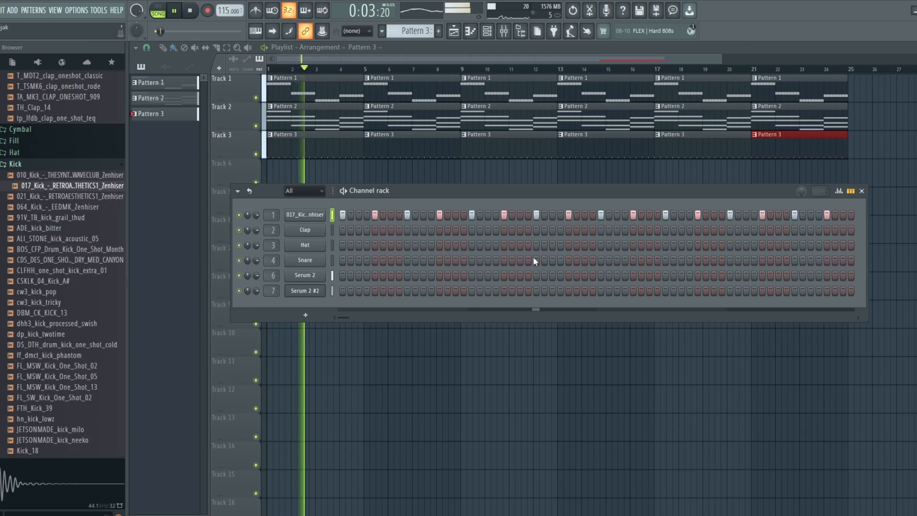
pyautogui.press('space')
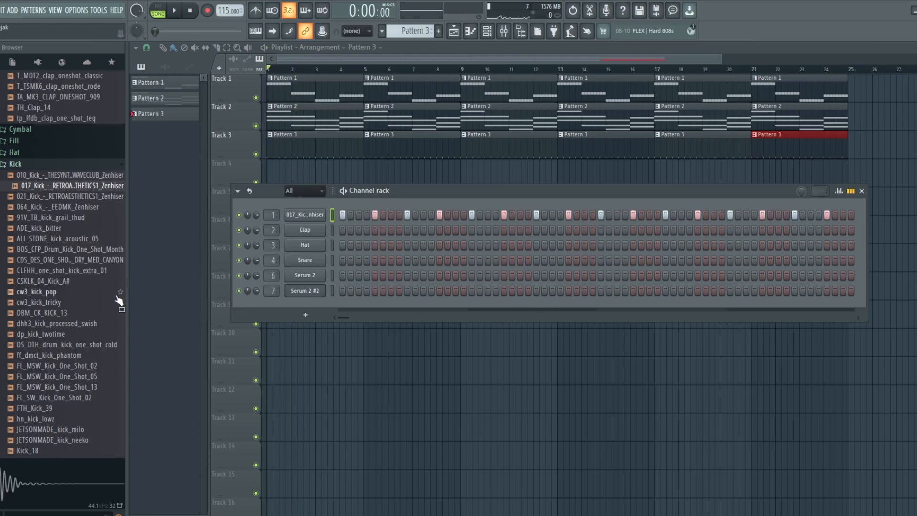
# - In the Hat folder, audition ABLoFi, ABJP_Acoustic_Hat_16, 011, AcousticHats, ADE and Ganza hat samples
pyautogui.click(28, 153)
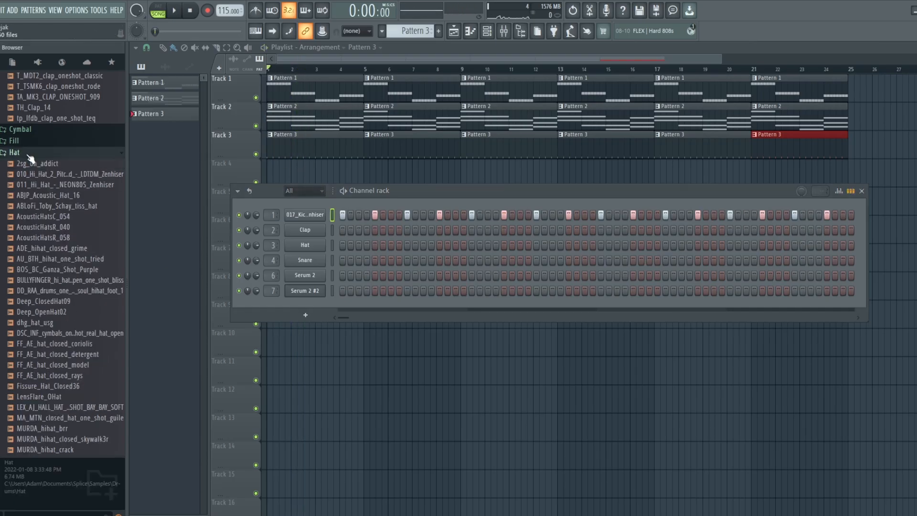
pyautogui.click(36, 207)
pyautogui.click(48, 196)
pyautogui.click(51, 185)
pyautogui.click(47, 206)
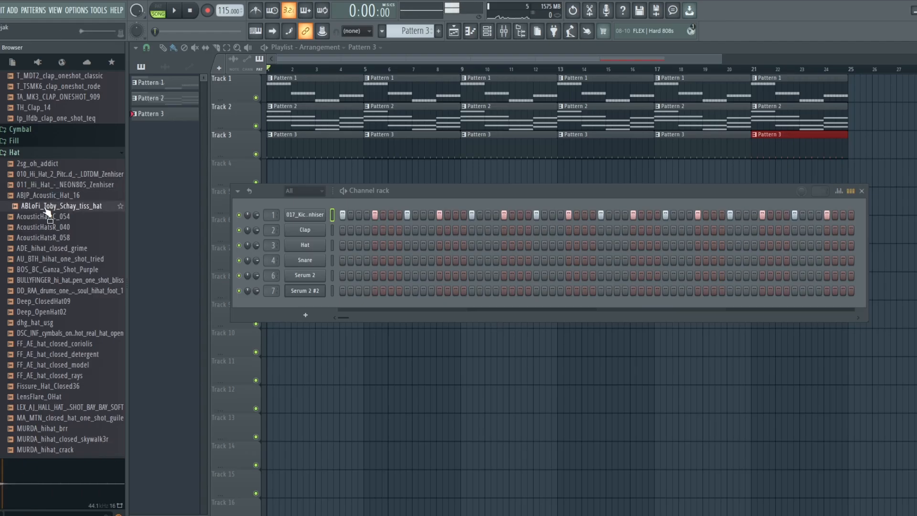
pyautogui.click(54, 238)
pyautogui.click(54, 217)
pyautogui.click(54, 228)
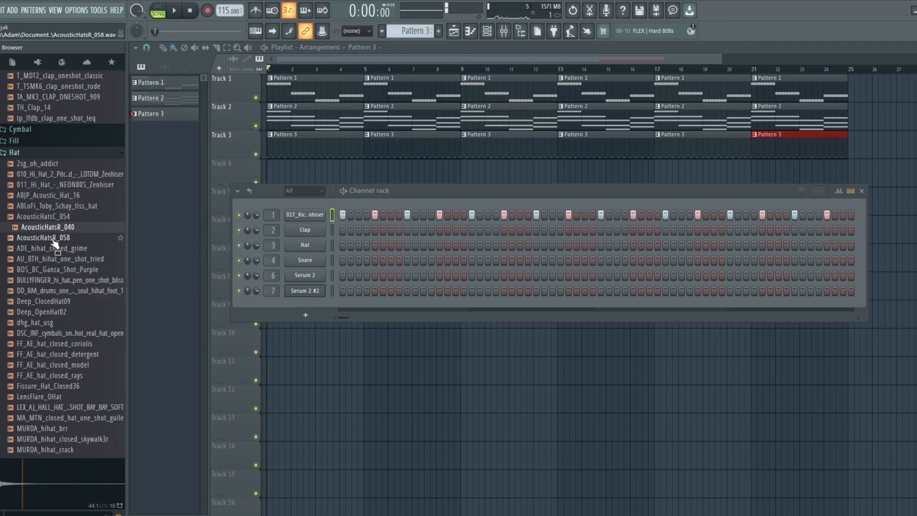
pyautogui.click(54, 239)
pyautogui.click(54, 249)
pyautogui.click(53, 228)
pyautogui.click(54, 217)
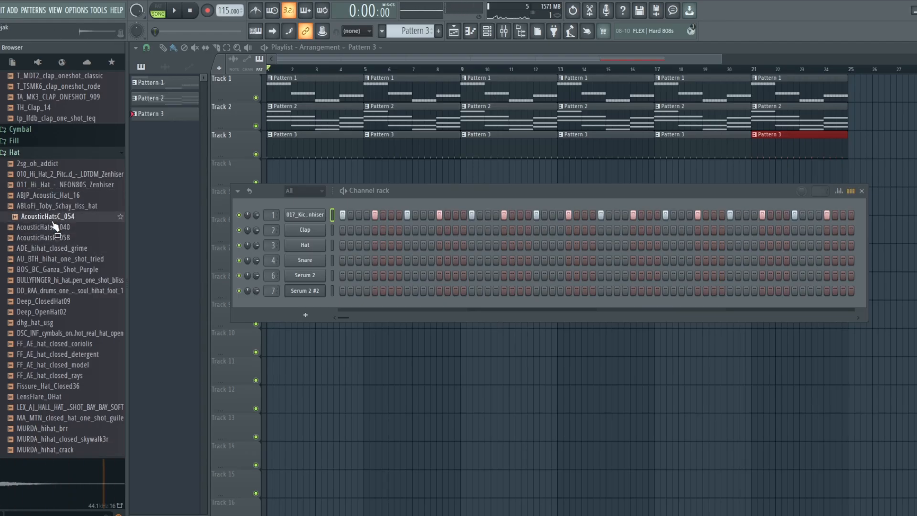
pyautogui.click(53, 268)
# - Audition dhg_hat_usg, FF_AE coriolis/detergent and 2sg_oh_addict, settling on the 010 pitched hi-hat
pyautogui.click(43, 322)
pyautogui.click(69, 343)
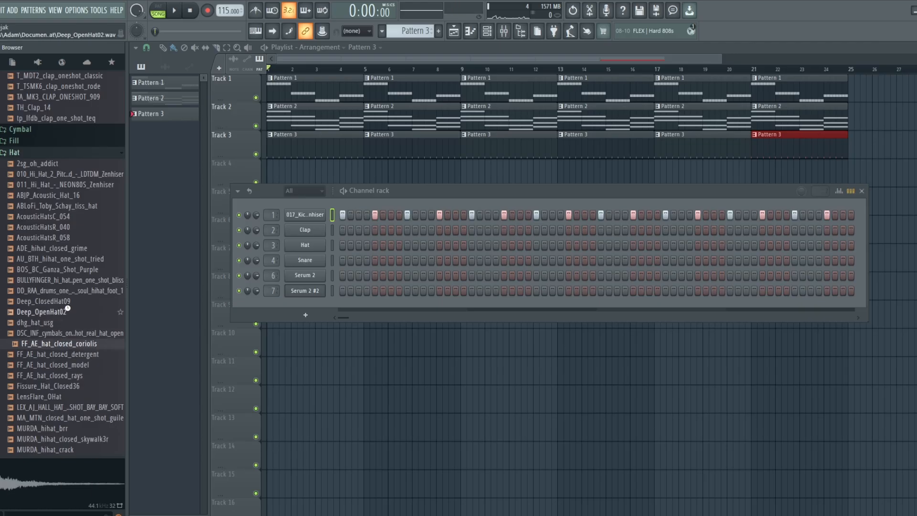
pyautogui.click(69, 354)
pyautogui.click(69, 344)
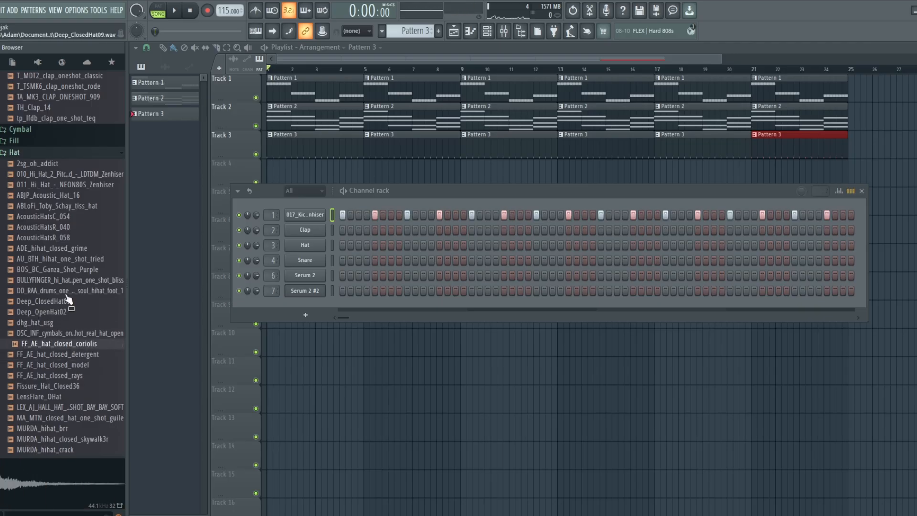
pyautogui.click(68, 228)
pyautogui.click(69, 217)
pyautogui.click(70, 197)
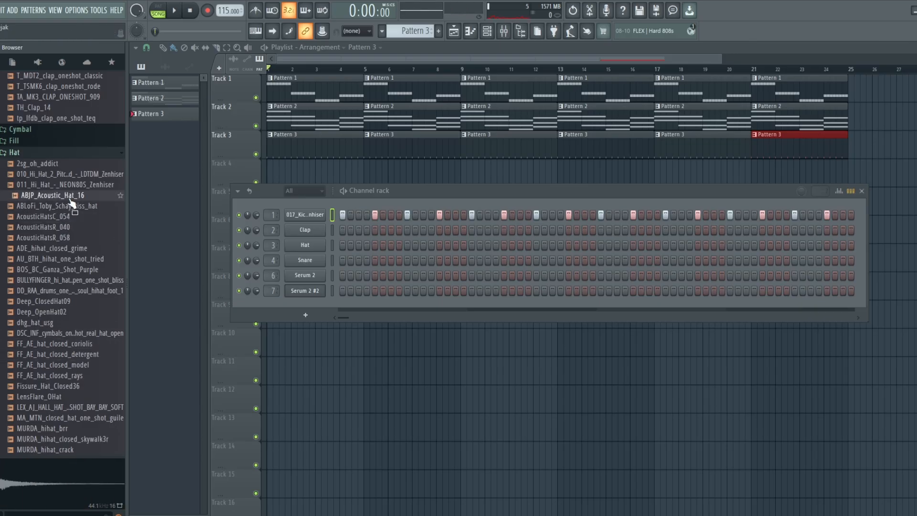
pyautogui.click(66, 185)
pyautogui.click(61, 175)
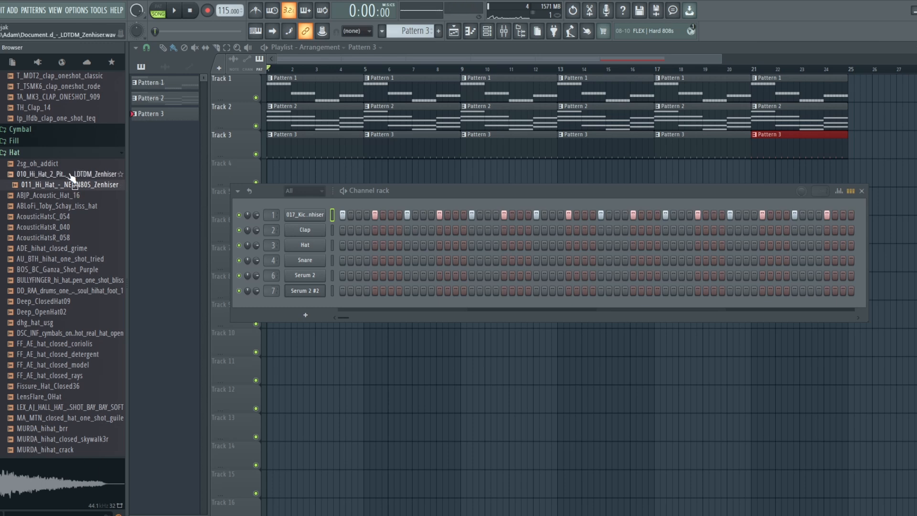
pyautogui.click(55, 163)
pyautogui.click(56, 175)
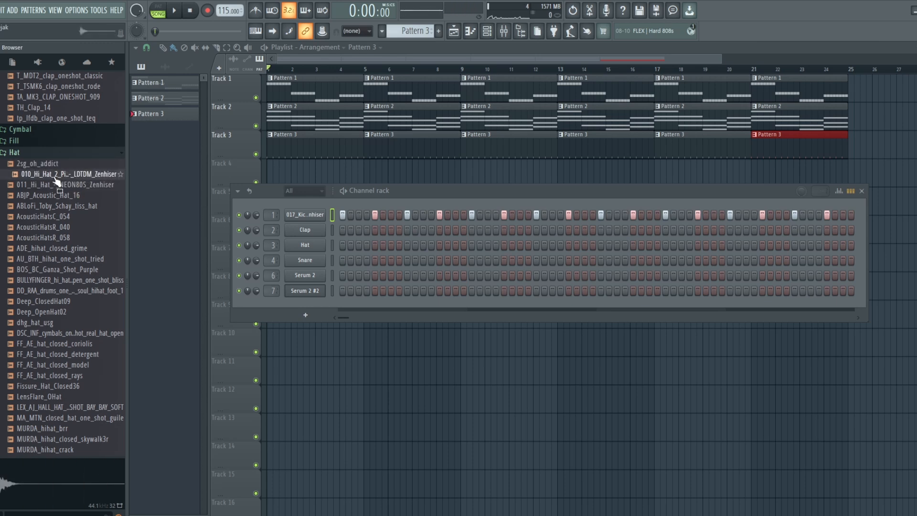
# - Replace Clap on channel 2 with 010_Hi_Hat_2_Pitched, fill every second step, and play it
pyautogui.moveTo(57, 180); pyautogui.dragTo(315, 231)
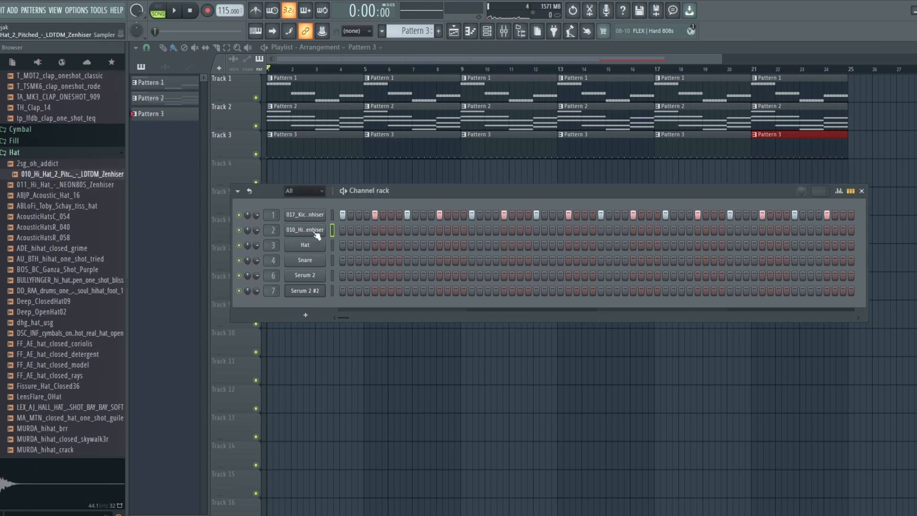
pyautogui.rightClick(315, 230)
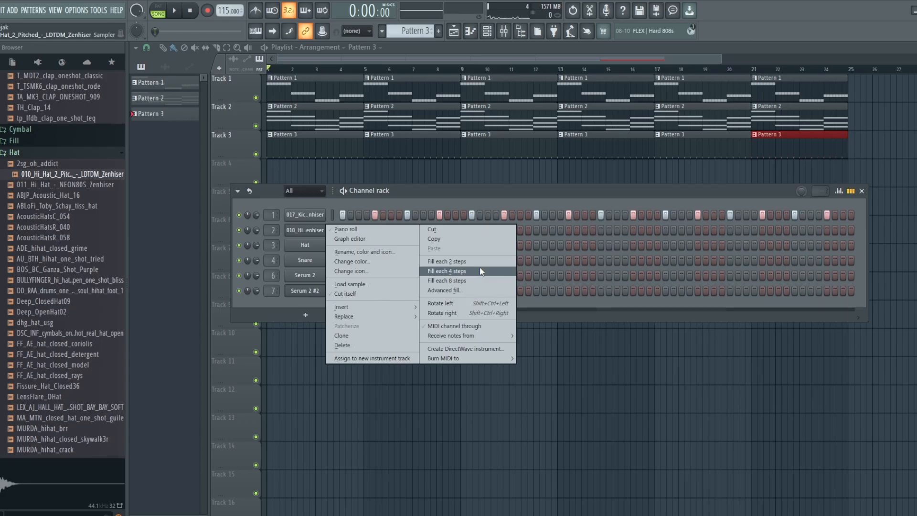
pyautogui.click(481, 264)
pyautogui.press('space')
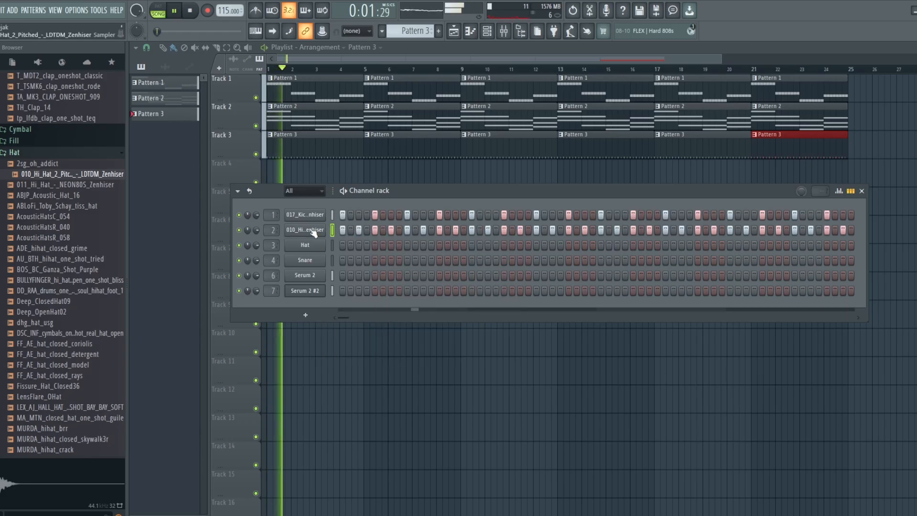
pyautogui.press('space')
# - Audition closed hi-hat samples from dhg_hat_usg through nn2_hat_closed_soul in the Browser
pyautogui.click(92, 268)
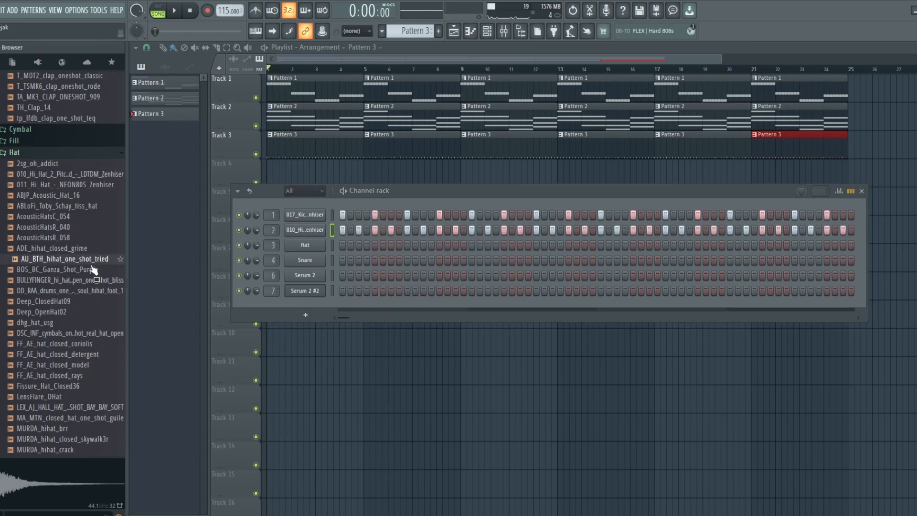
pyautogui.click(77, 324)
pyautogui.click(77, 345)
pyautogui.scroll(-2, 77, 348)
pyautogui.click(68, 249)
pyautogui.click(65, 270)
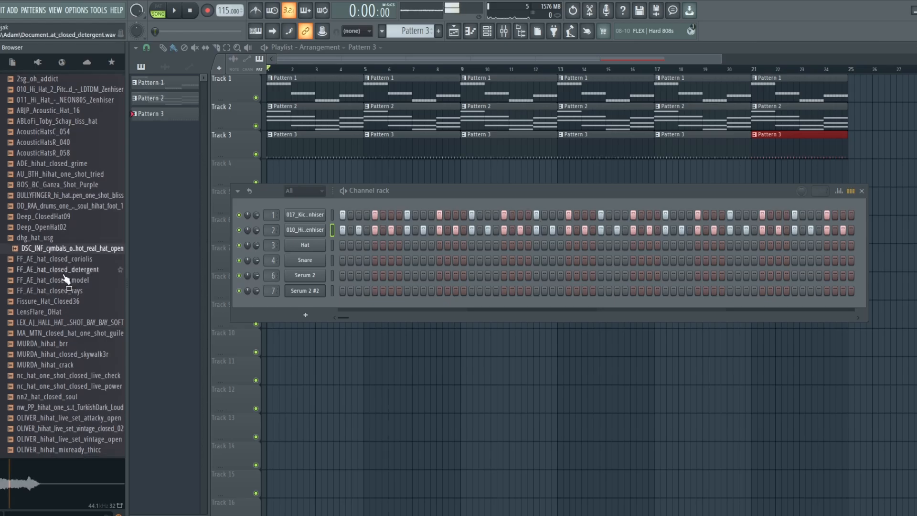
pyautogui.click(64, 292)
pyautogui.click(68, 270)
pyautogui.click(68, 281)
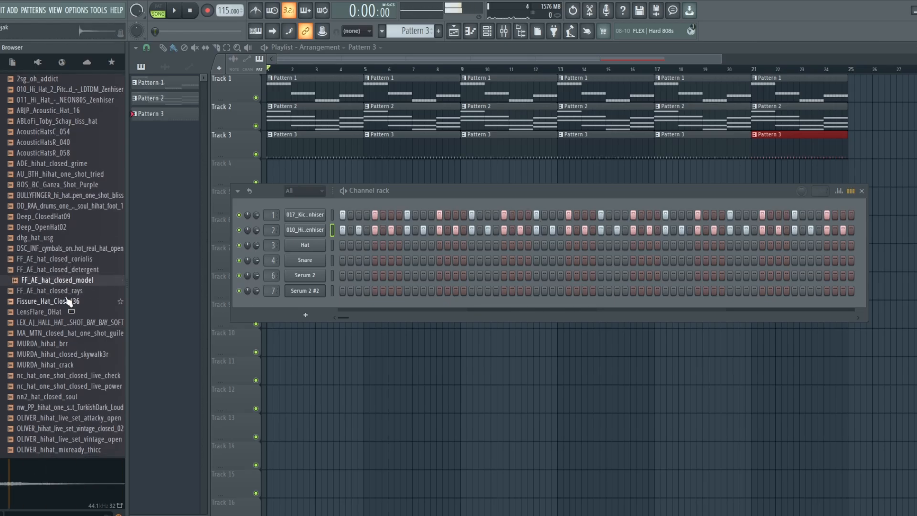
pyautogui.click(67, 343)
pyautogui.click(65, 355)
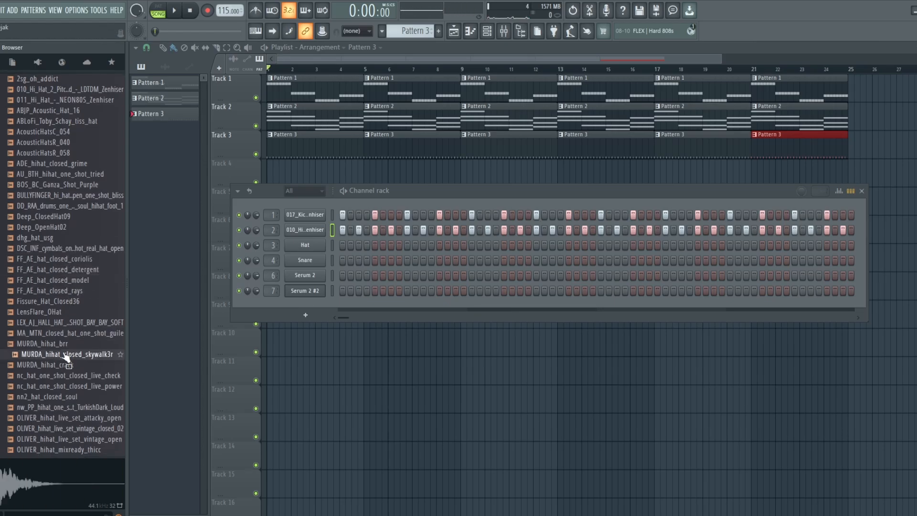
pyautogui.click(67, 366)
pyautogui.click(66, 376)
pyautogui.click(74, 398)
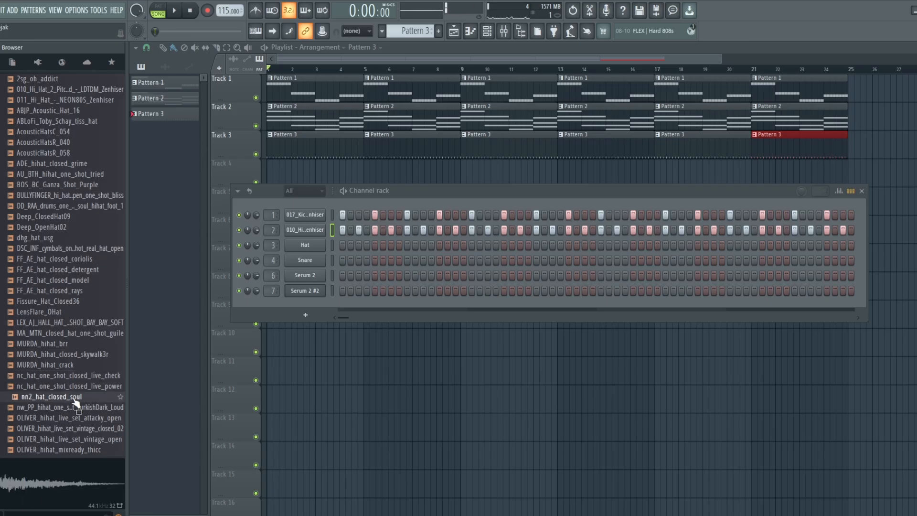
# - Audition more hats, from OS_RW_HiHat_Basic and OS_LN_Hat_Clean down to PMVI2_Hi_Hat_Natural08
pyautogui.scroll(-5, 73, 400)
pyautogui.click(67, 345)
pyautogui.click(66, 365)
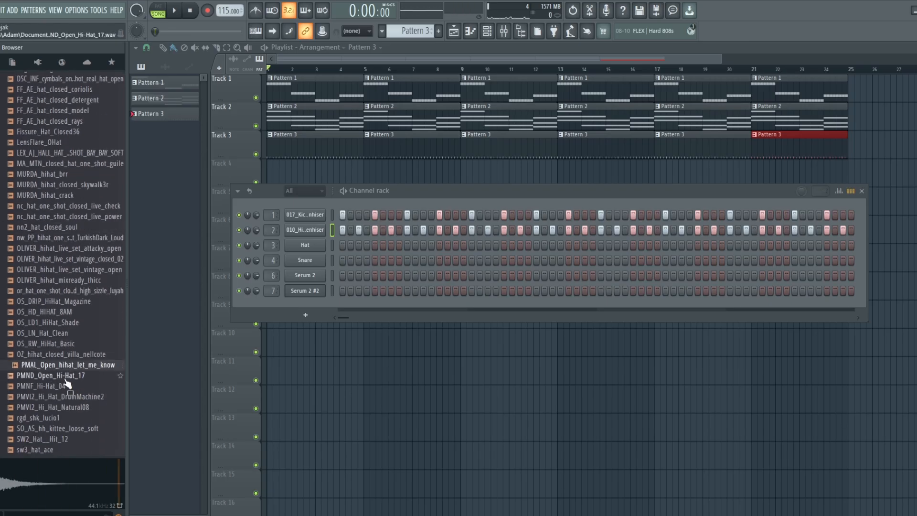
pyautogui.click(66, 376)
pyautogui.click(63, 334)
pyautogui.click(65, 345)
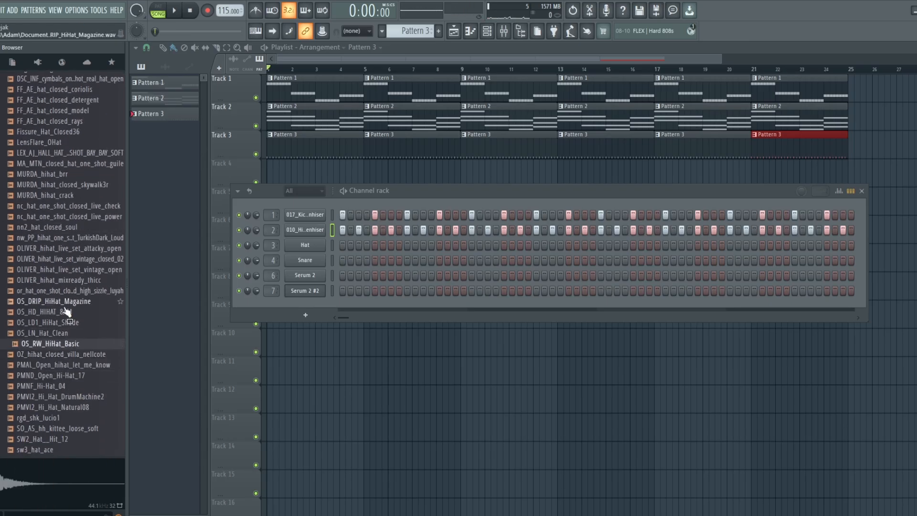
pyautogui.click(65, 302)
pyautogui.click(63, 333)
pyautogui.click(70, 313)
pyautogui.scroll(-8, 69, 369)
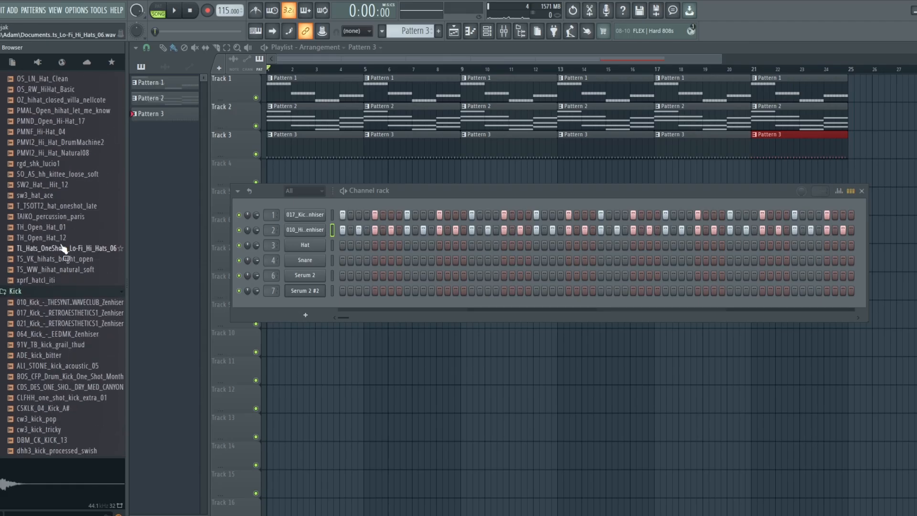
pyautogui.click(63, 248)
pyautogui.click(62, 238)
pyautogui.click(62, 227)
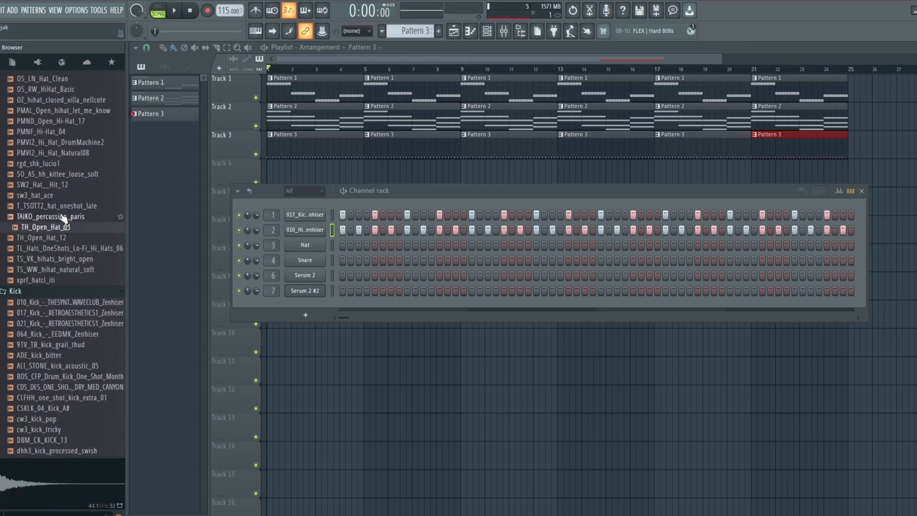
pyautogui.click(63, 216)
pyautogui.click(62, 208)
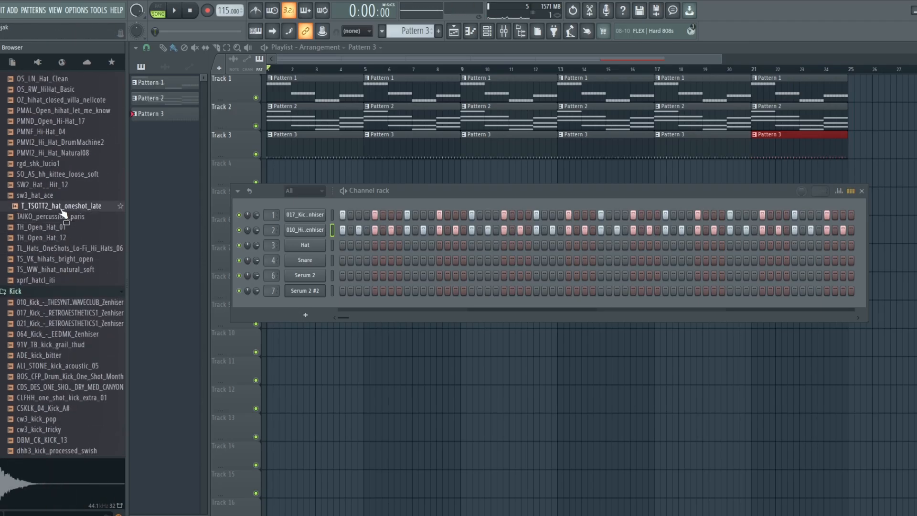
pyautogui.click(60, 173)
pyautogui.click(58, 163)
pyautogui.click(58, 153)
# - Try PMVI2_Hi_Hat_Natural08, then OS_LN_Hat_Clean, on the hi-hat channel, playing the pattern each time
pyautogui.moveTo(58, 154); pyautogui.dragTo(62, 162)
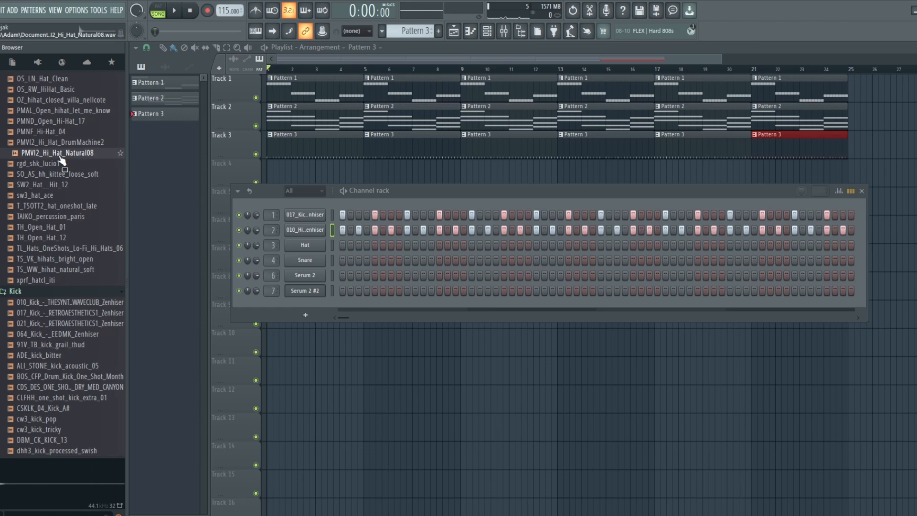
pyautogui.moveTo(300, 223); pyautogui.dragTo(303, 228)
pyautogui.press('space')
pyautogui.press('space')
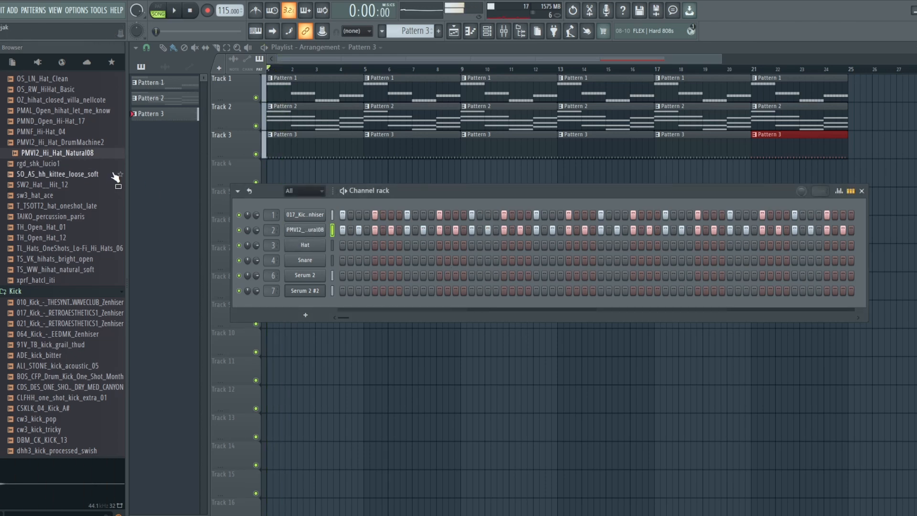
pyautogui.scroll(5, 71, 254)
pyautogui.click(68, 249)
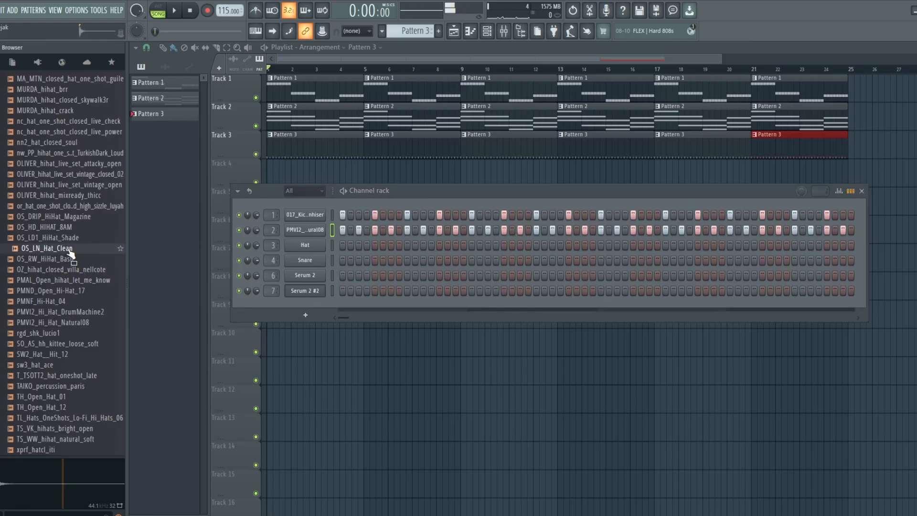
pyautogui.moveTo(305, 231); pyautogui.dragTo(305, 232)
pyautogui.press('space')
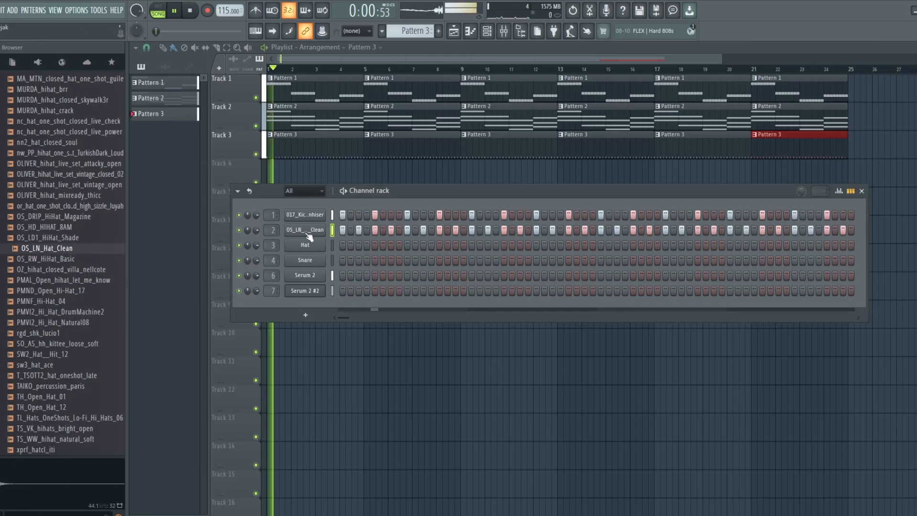
# - Load OLIVER_hihat_mixready_thicc onto channel 2 and play the song with it
pyautogui.press('space')
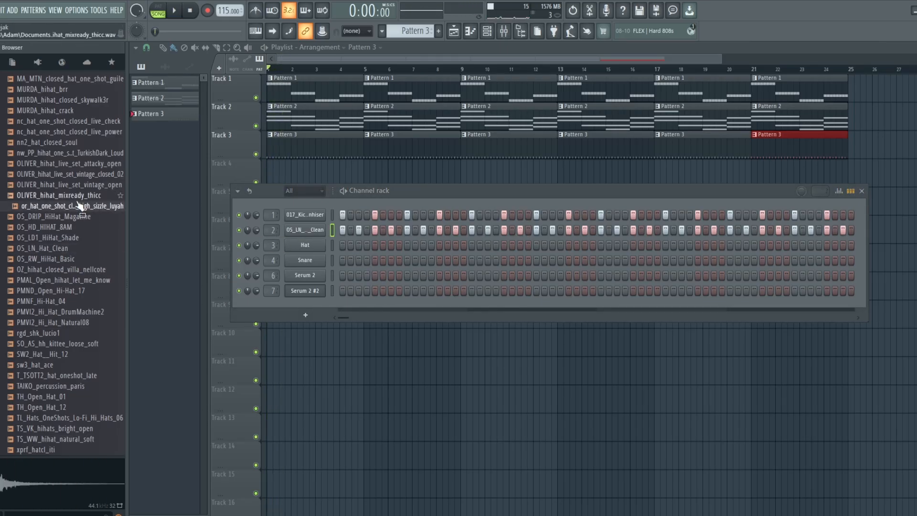
pyautogui.click(81, 200)
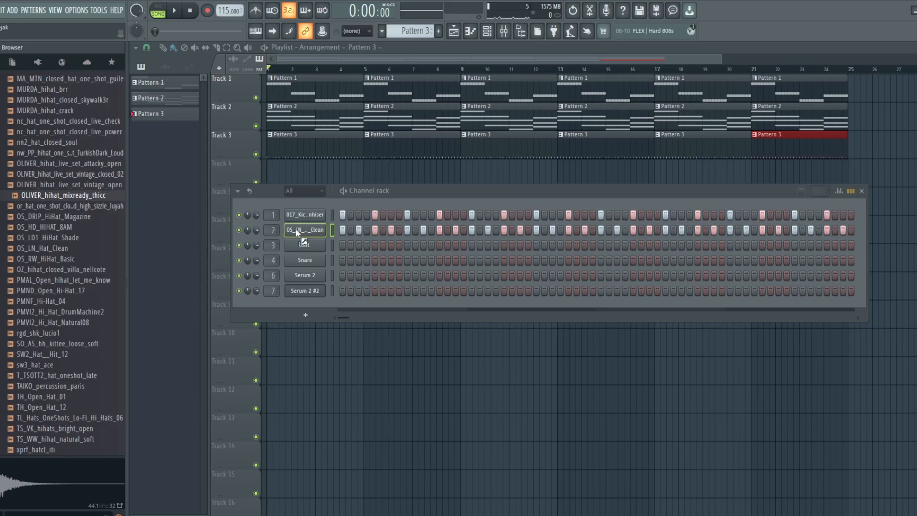
pyautogui.press('space')
pyautogui.moveTo(297, 233); pyautogui.dragTo(257, 246)
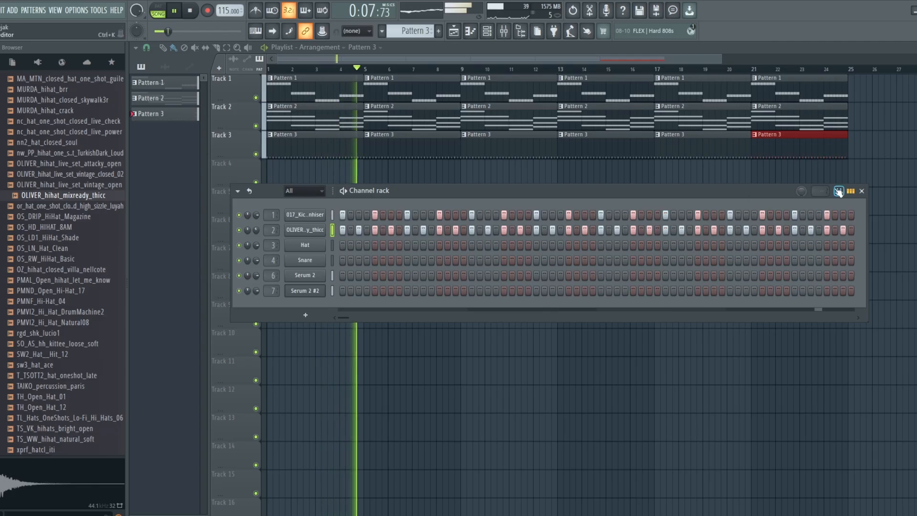
# - Open channel 2's velocity graph and draw all hi-hat velocities lower
pyautogui.click(838, 191)
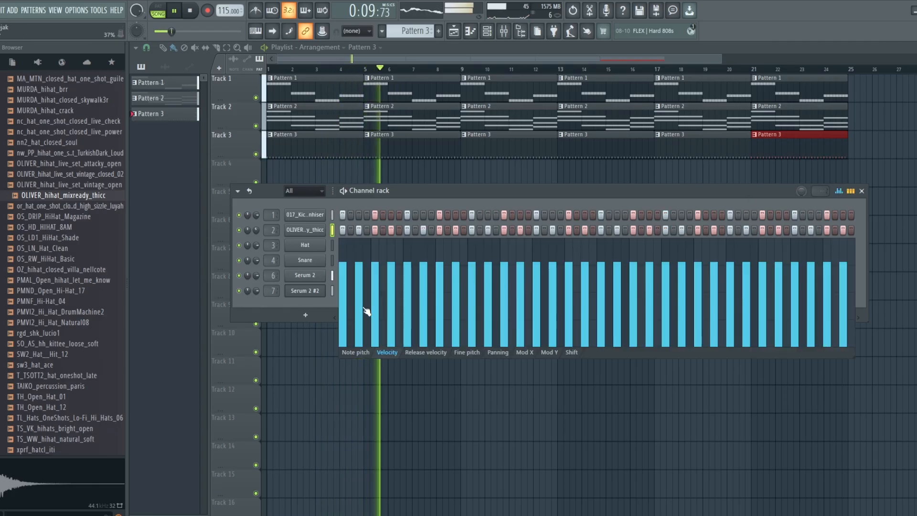
pyautogui.moveTo(366, 313)
pyautogui.mouseDown()
pyautogui.moveTo(847, 311)
pyautogui.moveTo(620, 313)
pyautogui.moveTo(359, 300)
pyautogui.mouseUp()
pyautogui.press('space')
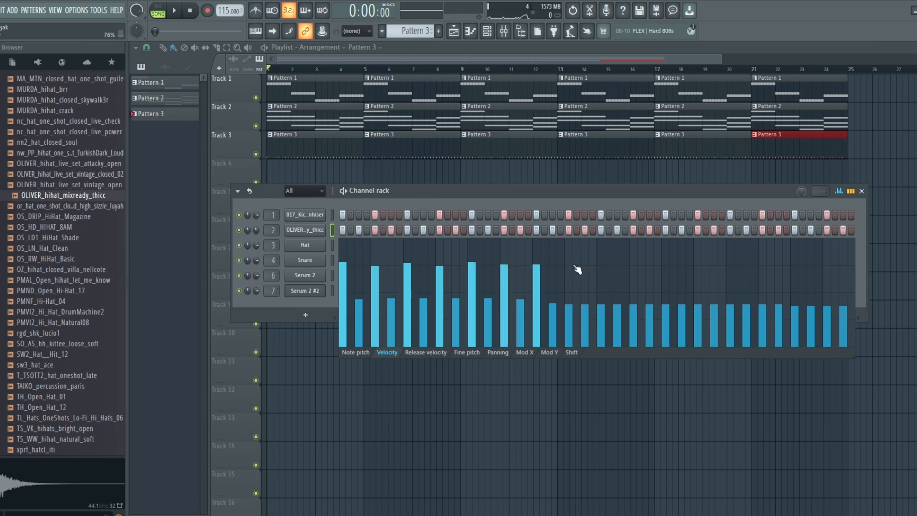
# - Raise every other hi-hat step to full velocity, six accents, and play back to check
pyautogui.press('space')
pyautogui.click(601, 266)
pyautogui.click(634, 266)
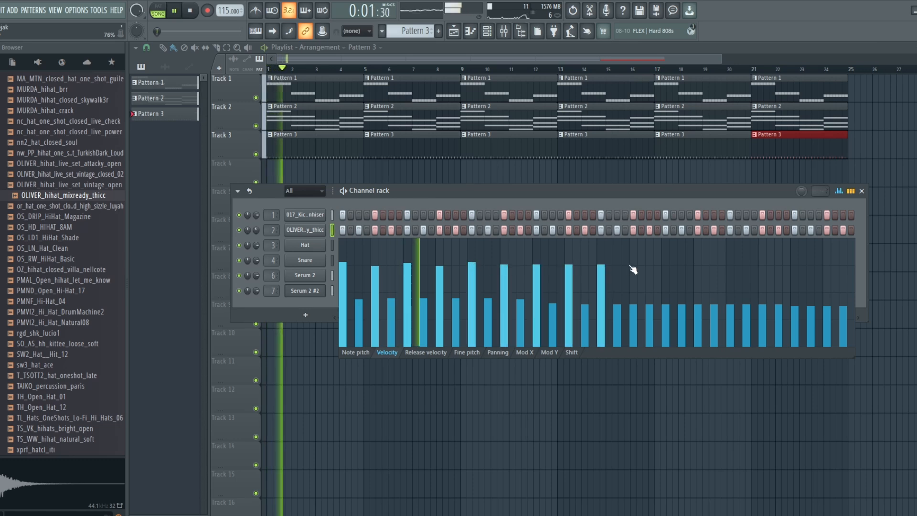
pyautogui.click(665, 266)
pyautogui.click(697, 264)
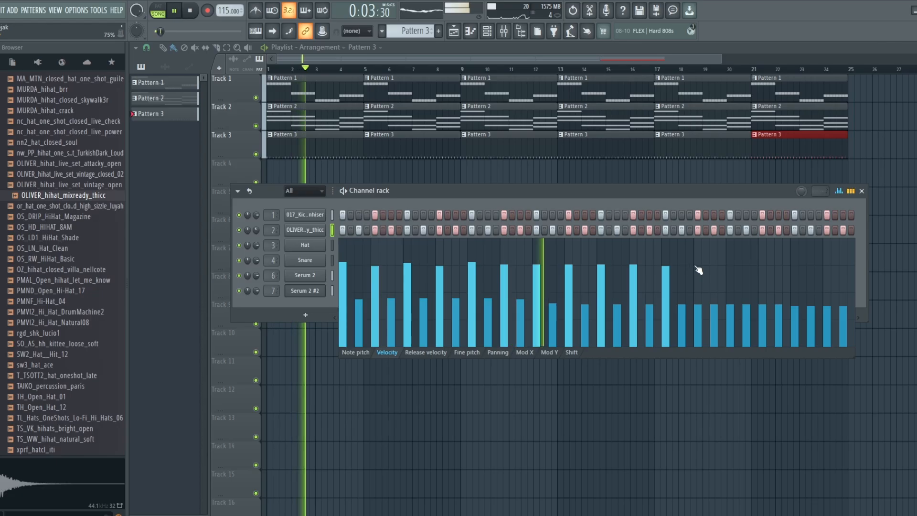
pyautogui.click(729, 267)
pyautogui.click(762, 267)
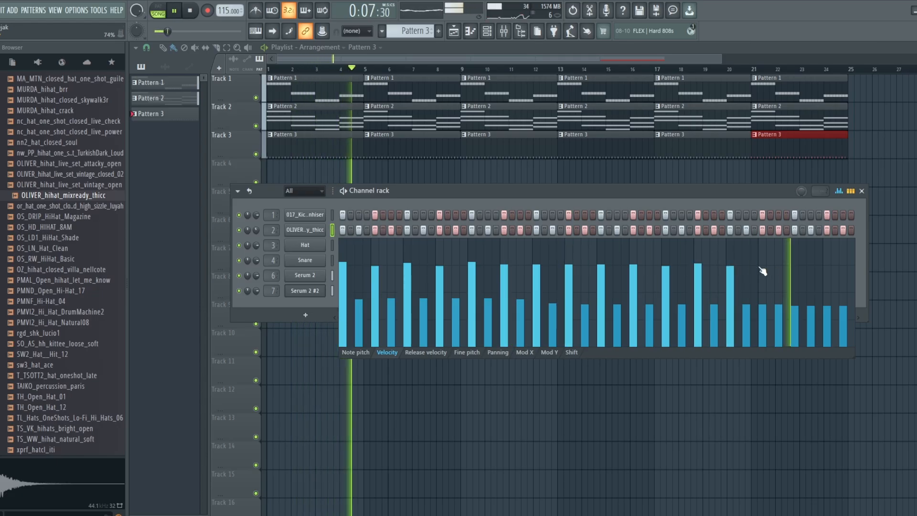
pyautogui.press('space')
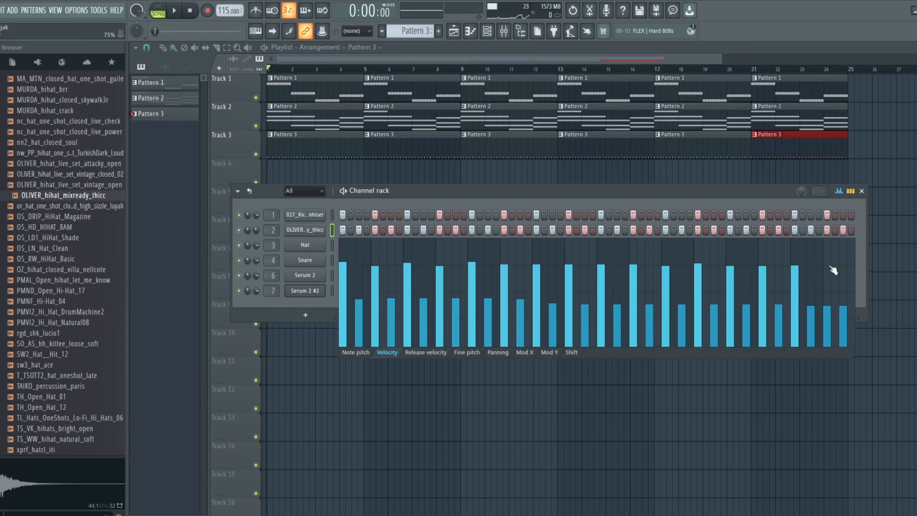
pyautogui.press('space')
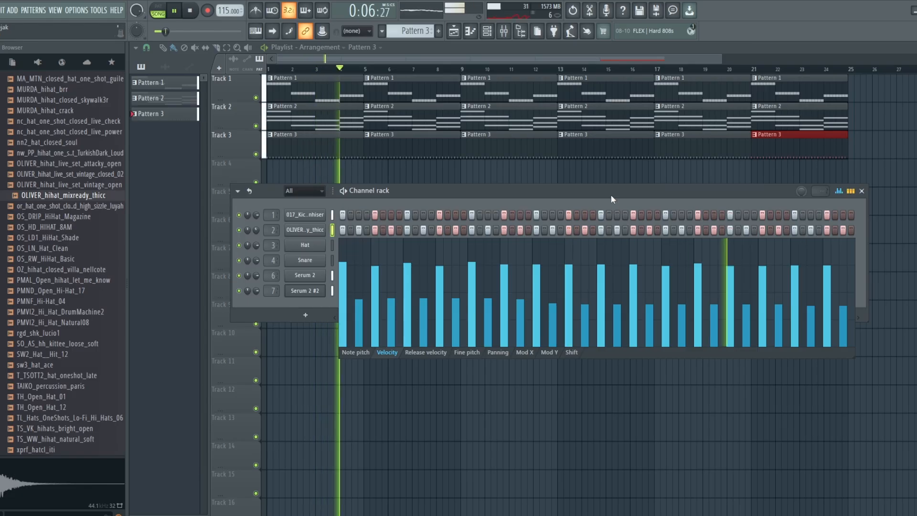
pyautogui.press('space')
pyautogui.moveTo(77, 220); pyautogui.dragTo(221, 221)
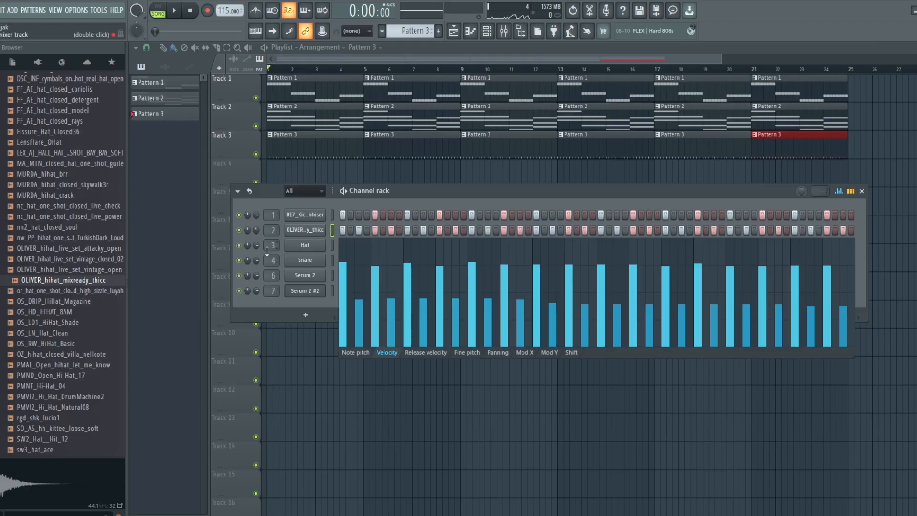
# - Check the unused Hat channel's settings, then choose Delete from its right-click menu
pyautogui.click(311, 249)
pyautogui.click(414, 94)
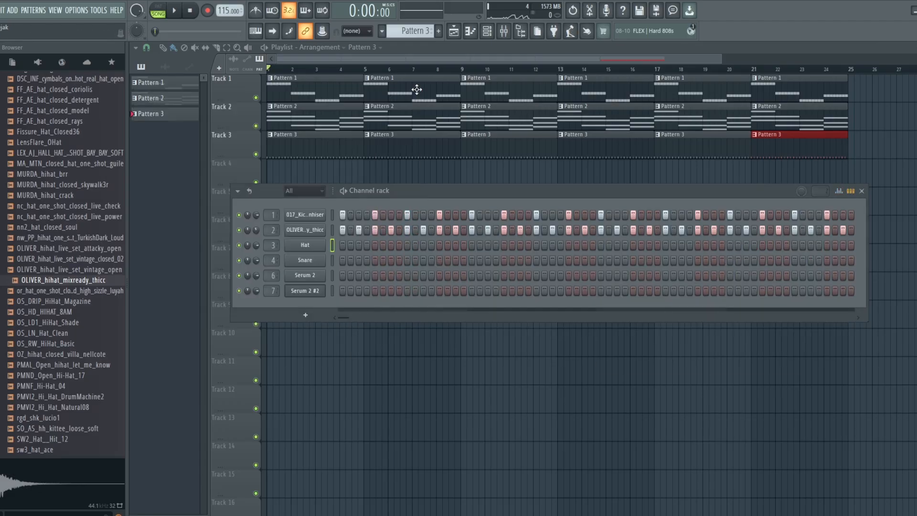
pyautogui.rightClick(305, 248)
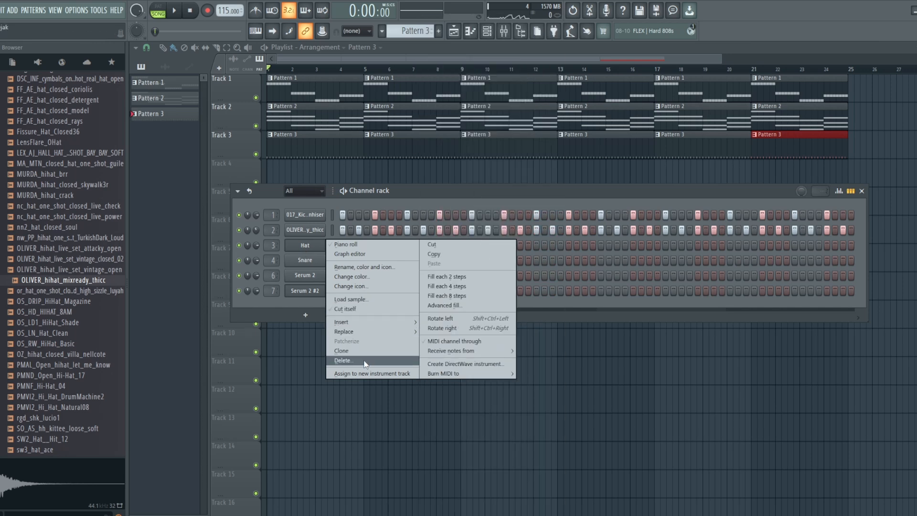
pyautogui.click(365, 362)
# - Confirm the Hat channel deletion, collapse the Hat and Kick folders, and expand Snare
pyautogui.click(499, 301)
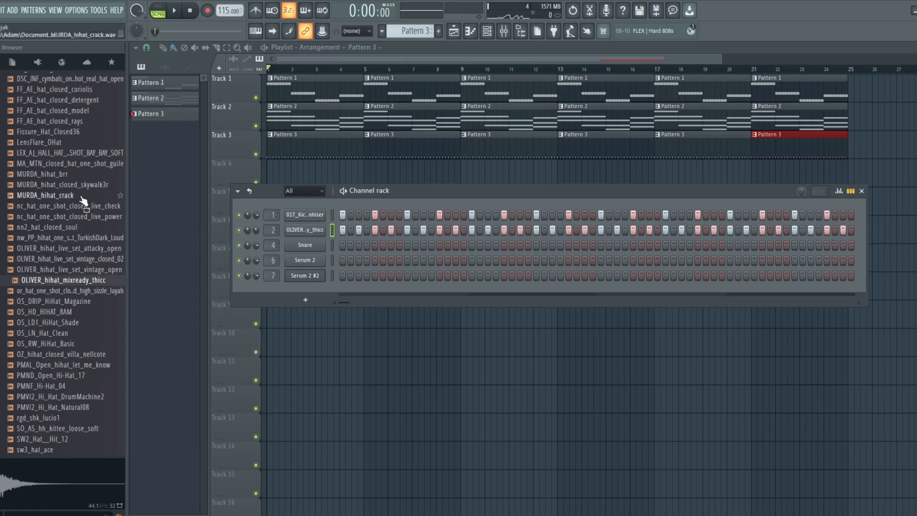
pyautogui.scroll(15, 48, 282)
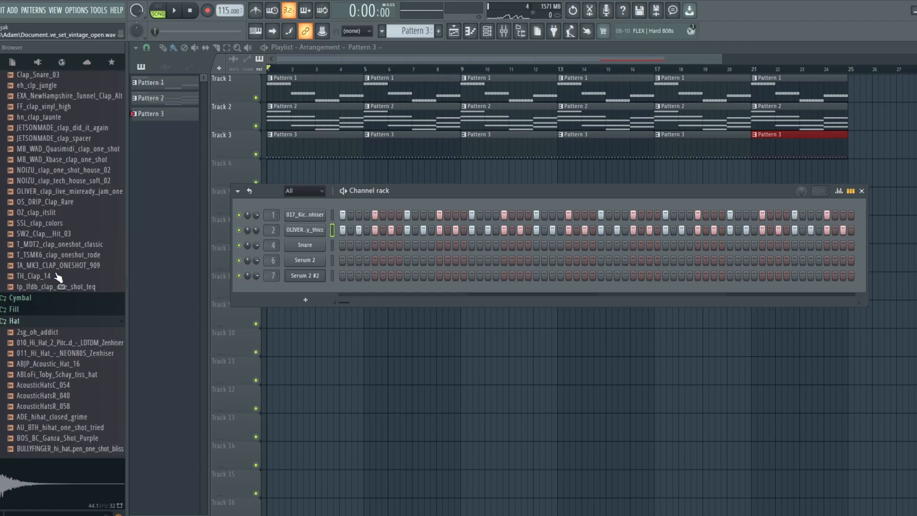
pyautogui.click(38, 325)
pyautogui.click(37, 334)
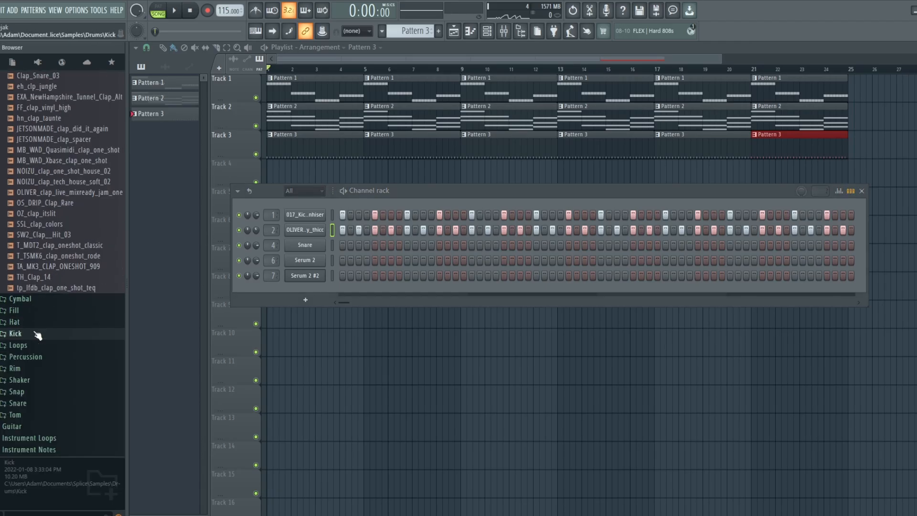
pyautogui.click(25, 404)
# - Preview snare samples including KOYU_snare_serum_09_C, OLIVER snares, MURDA_snare_hex and a KSHMR snare
pyautogui.click(67, 309)
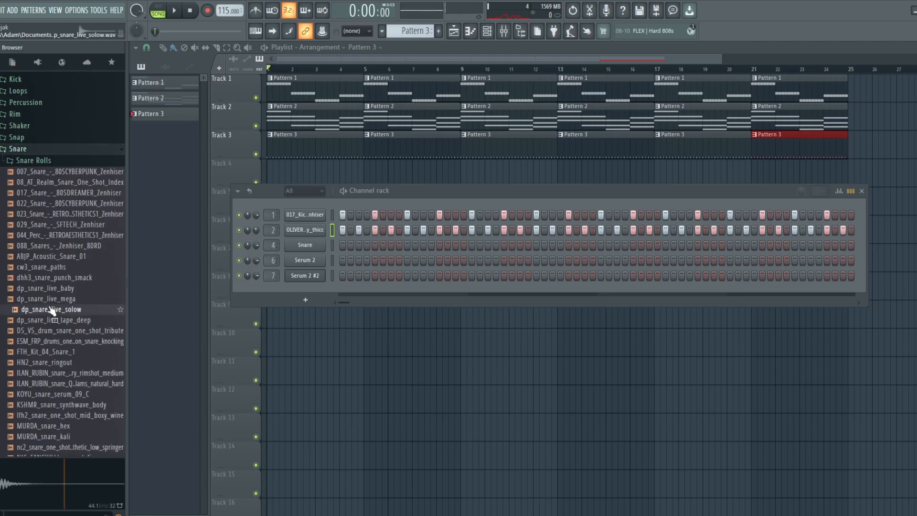
pyautogui.click(50, 351)
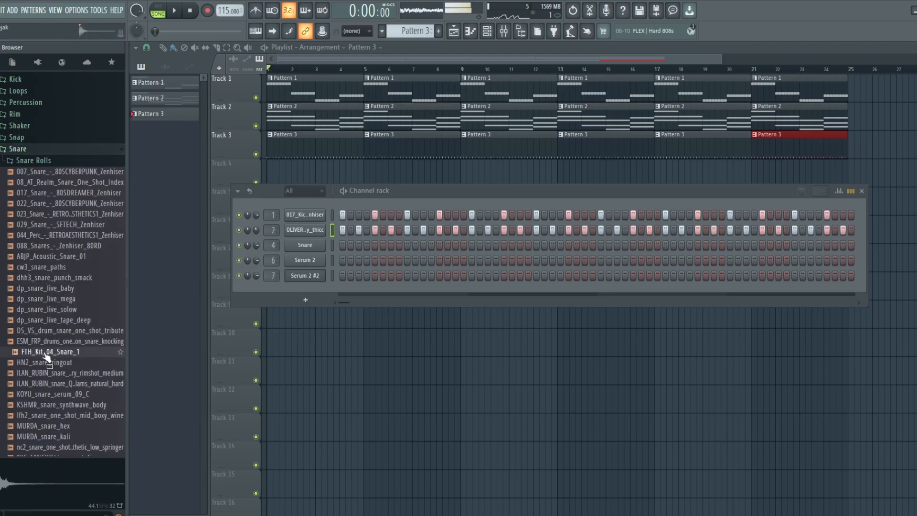
pyautogui.click(62, 394)
pyautogui.click(62, 383)
pyautogui.click(63, 399)
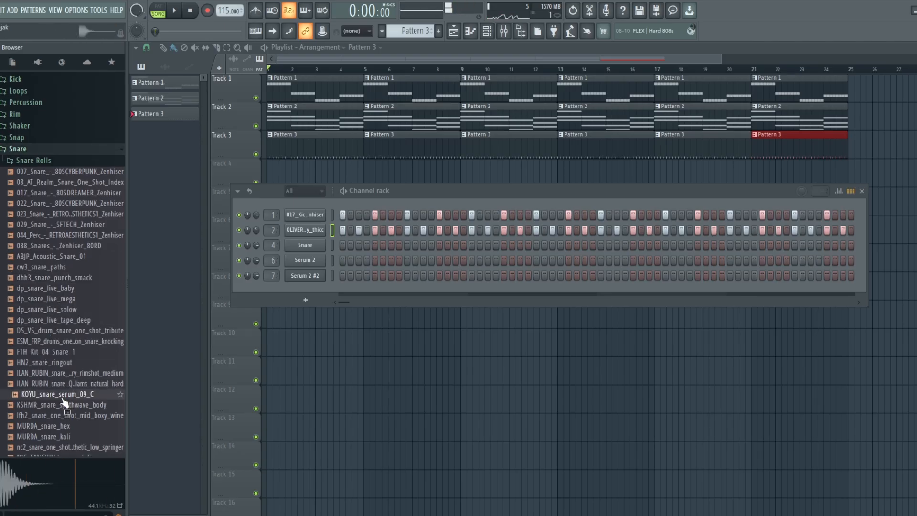
pyautogui.scroll(-6, 62, 398)
pyautogui.click(63, 331)
pyautogui.click(62, 352)
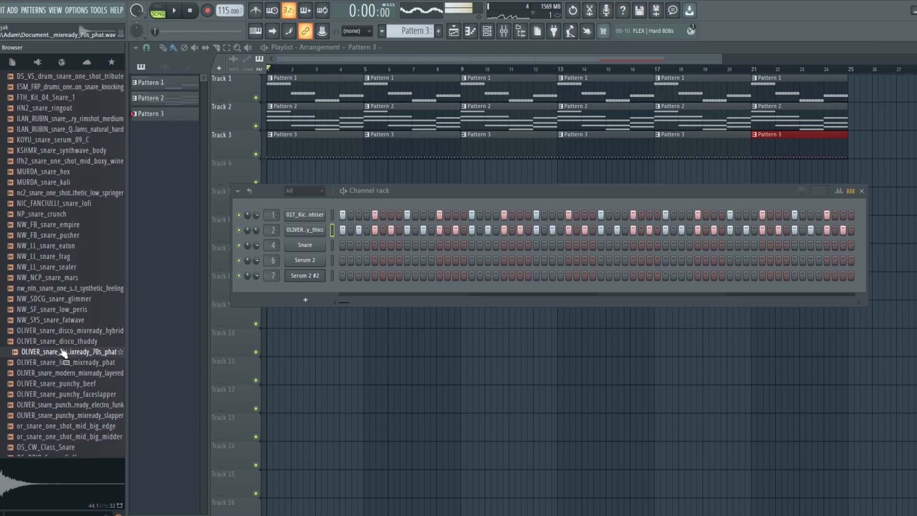
pyautogui.click(63, 363)
pyautogui.click(63, 352)
pyautogui.click(68, 256)
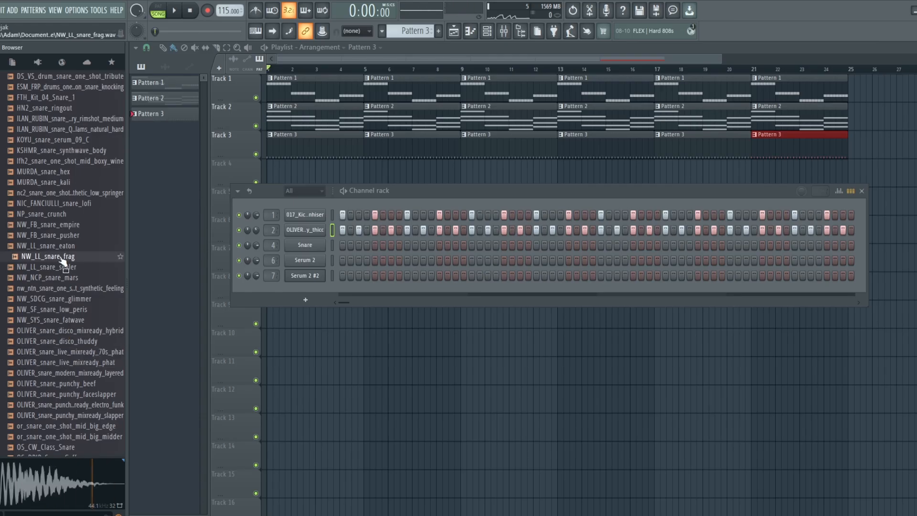
pyautogui.click(62, 172)
pyautogui.click(64, 150)
pyautogui.click(61, 118)
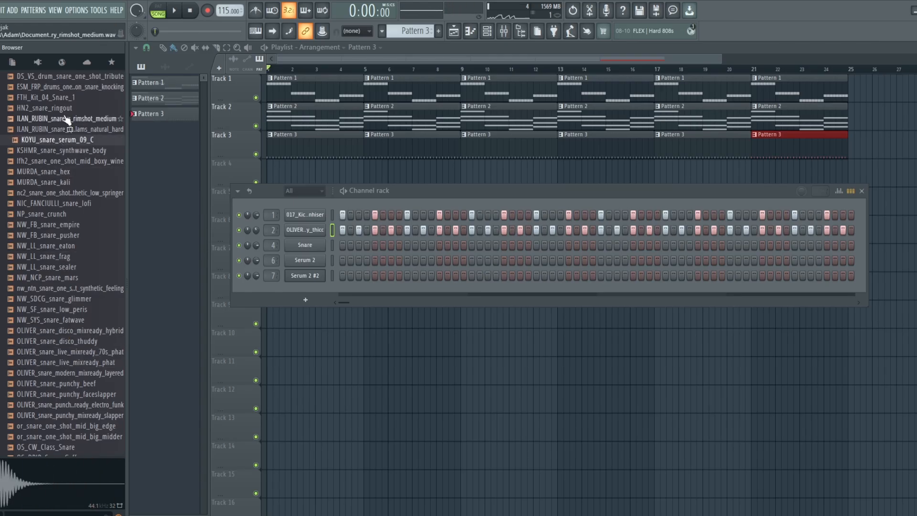
pyautogui.click(72, 139)
# - Preview more snares, from dp_snare_live_mega to 017_Snare_-_80SDREAMER_Zenhiser
pyautogui.scroll(5, 72, 140)
pyautogui.click(64, 215)
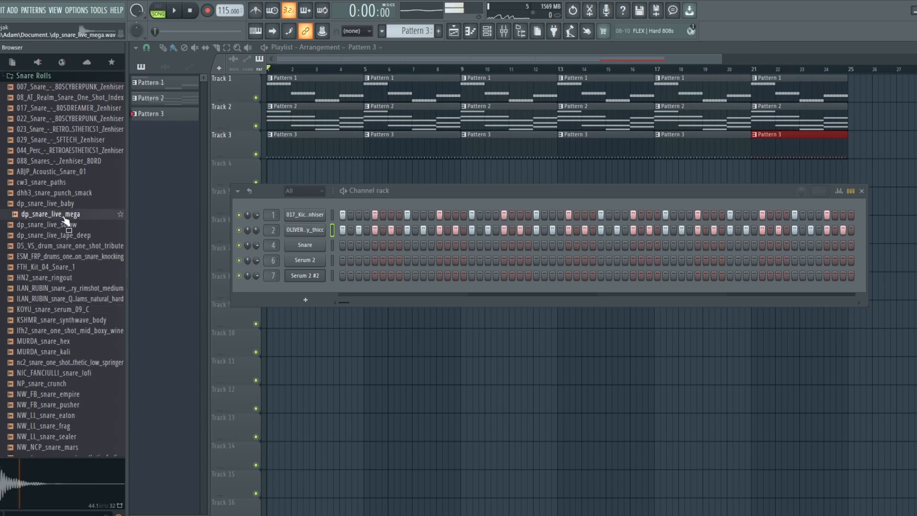
pyautogui.click(64, 194)
pyautogui.click(65, 174)
pyautogui.click(68, 150)
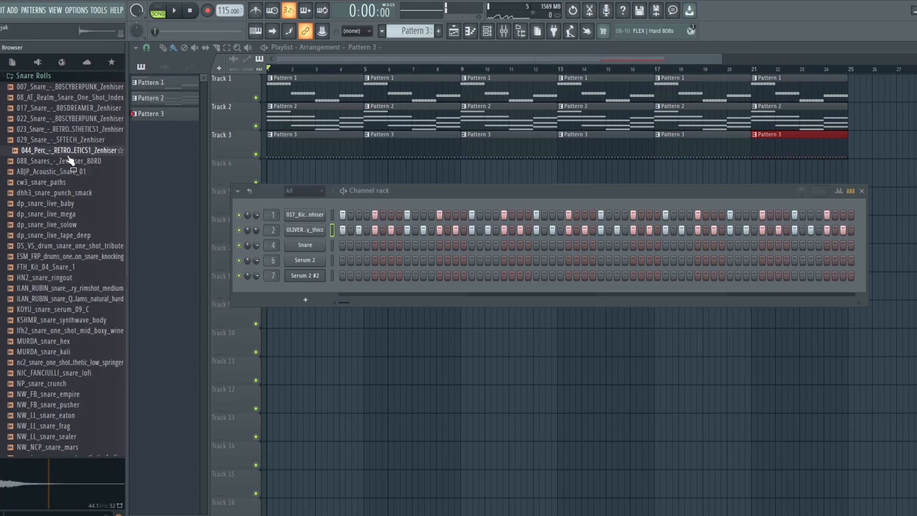
pyautogui.click(69, 162)
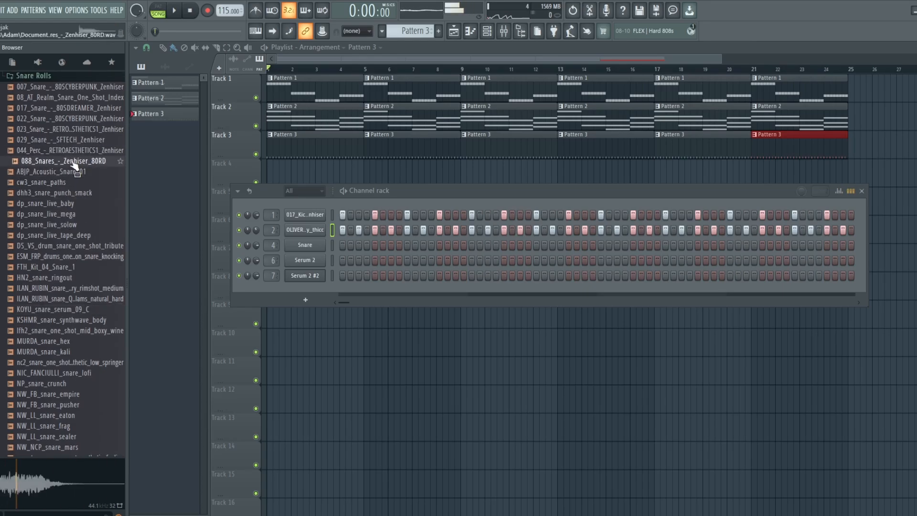
pyautogui.click(85, 130)
pyautogui.click(87, 119)
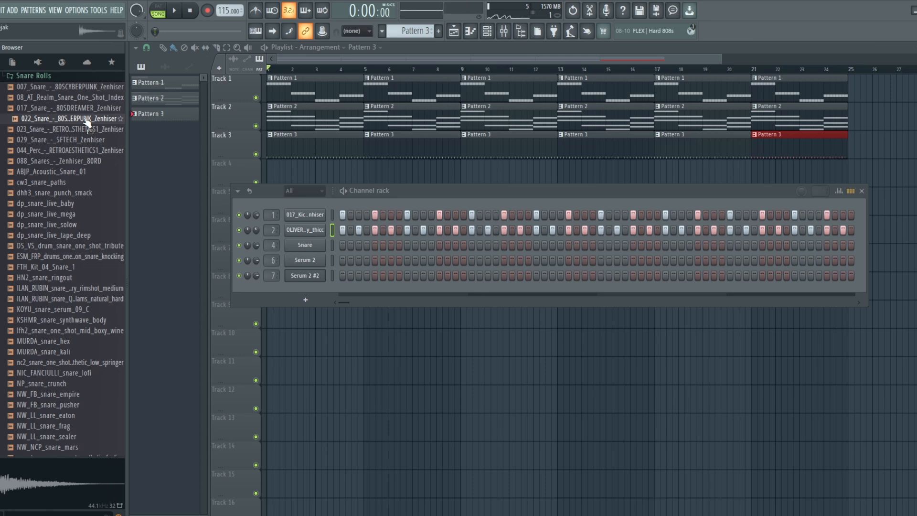
pyautogui.click(71, 108)
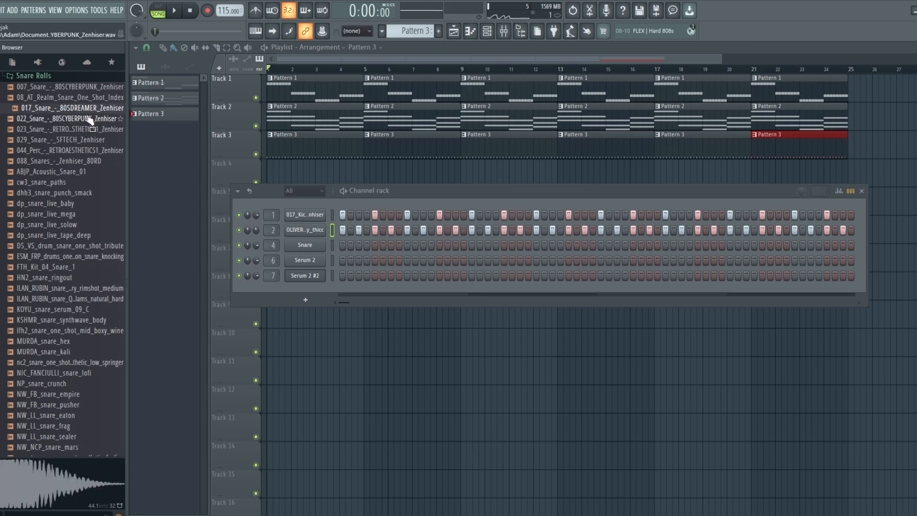
# - Load 017_Snare_-_80SDREAMER_Zenhiser onto the Snare channel and add three backbeat snare steps
pyautogui.moveTo(234, 199); pyautogui.dragTo(311, 246)
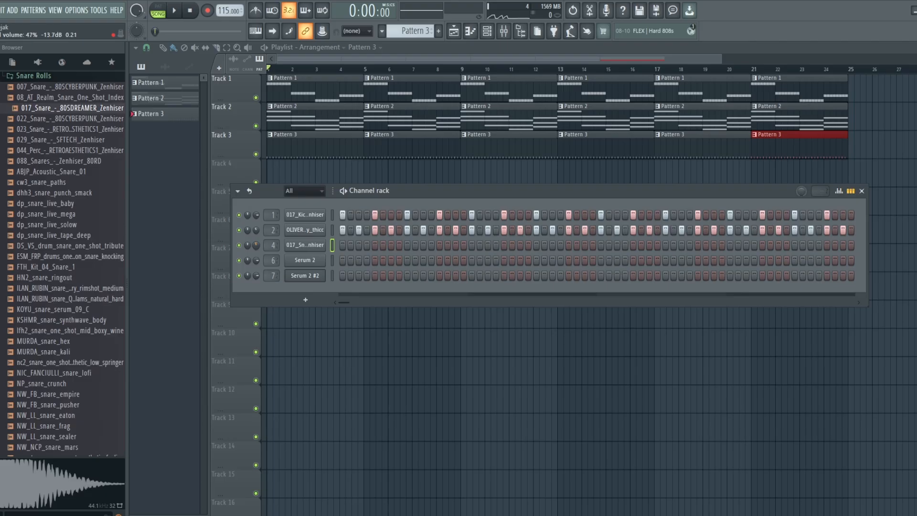
pyautogui.click(439, 244)
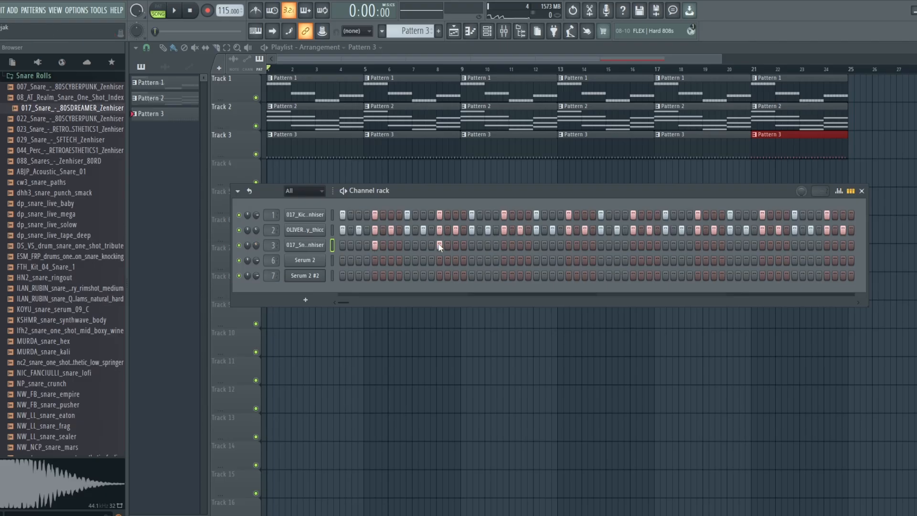
pyautogui.click(503, 244)
pyautogui.click(826, 245)
pyautogui.press('space')
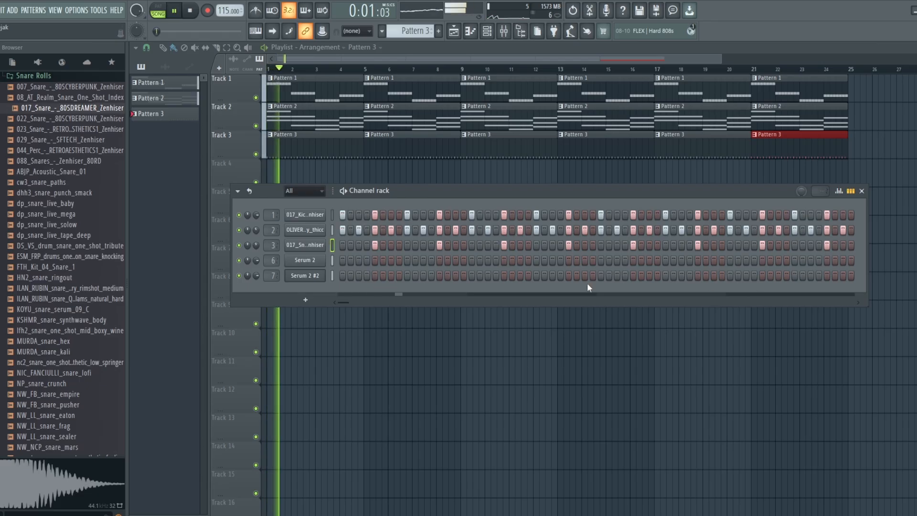
# - Listen to the snare pattern, then stop playback and close the channel rack
pyautogui.scroll(3, 29, 191)
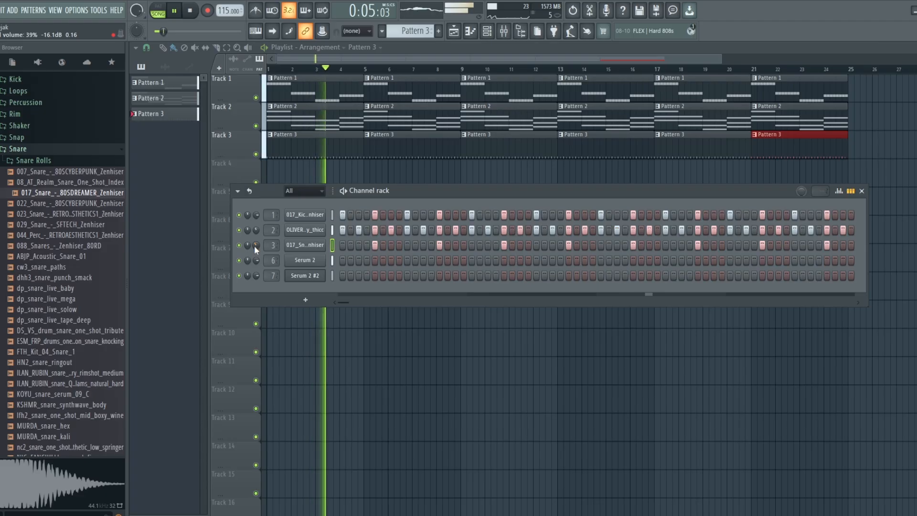
pyautogui.scroll(-5, 254, 245)
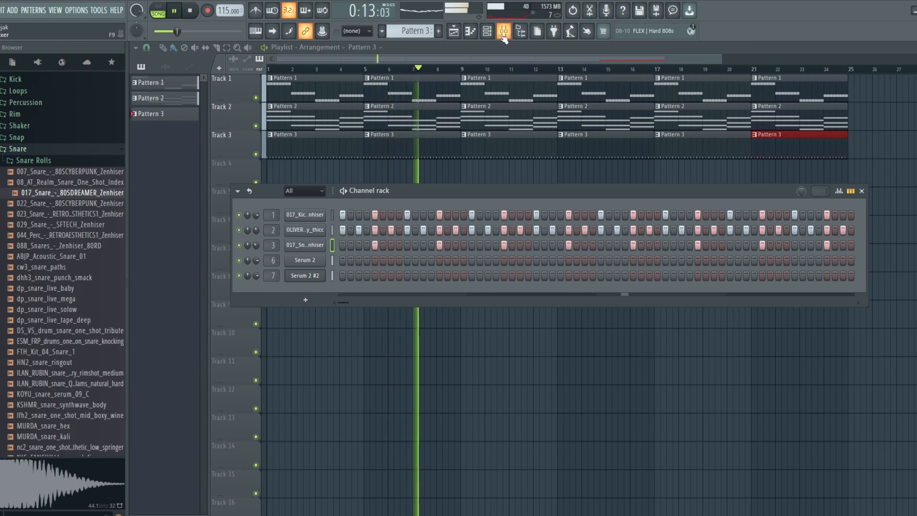
pyautogui.press('space')
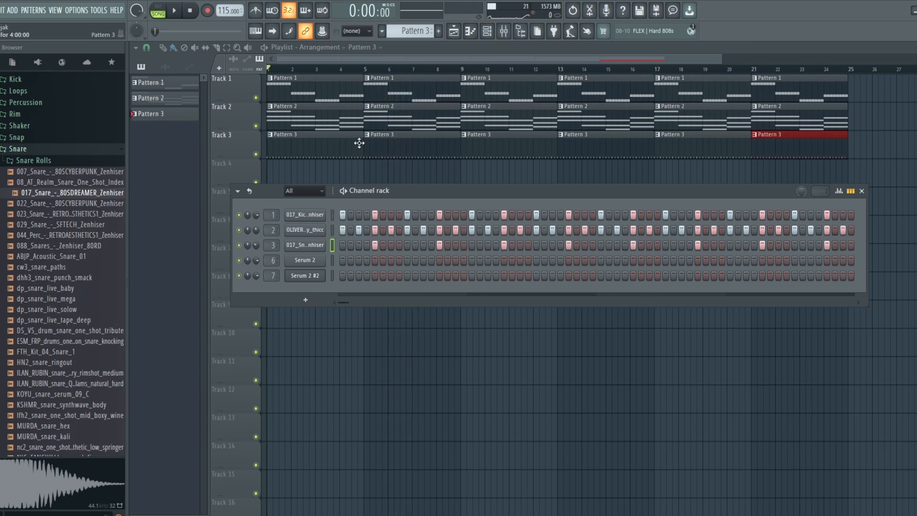
pyautogui.click(487, 33)
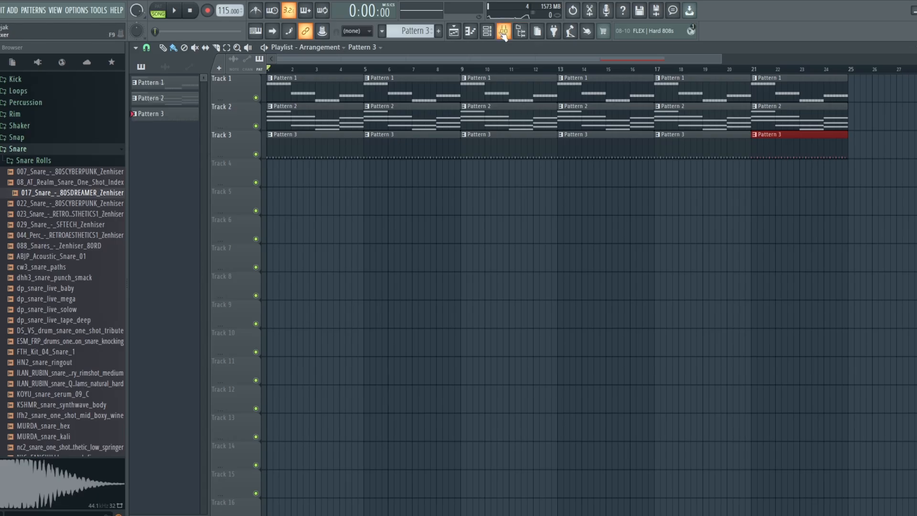
# - Rename mixer insert 2 to Hat and insert 3 to Snare
pyautogui.click(504, 33)
pyautogui.rightClick(258, 152)
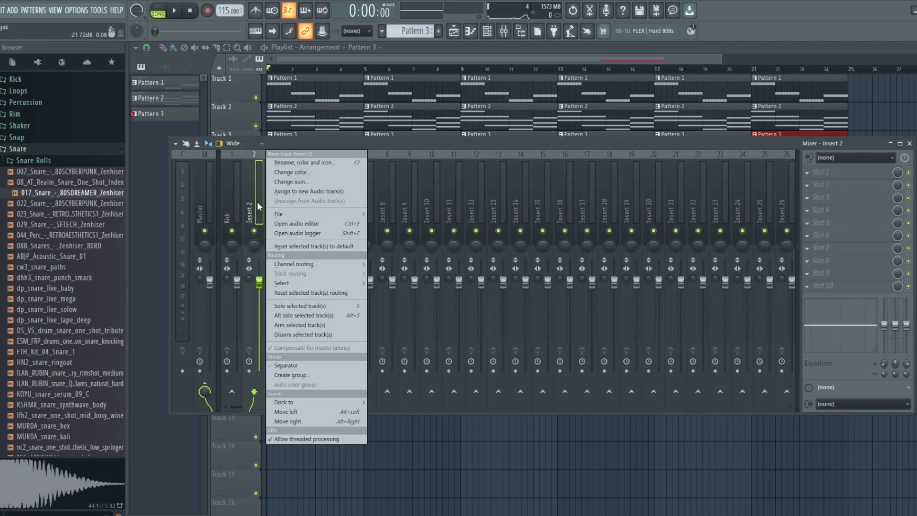
pyautogui.click(292, 153)
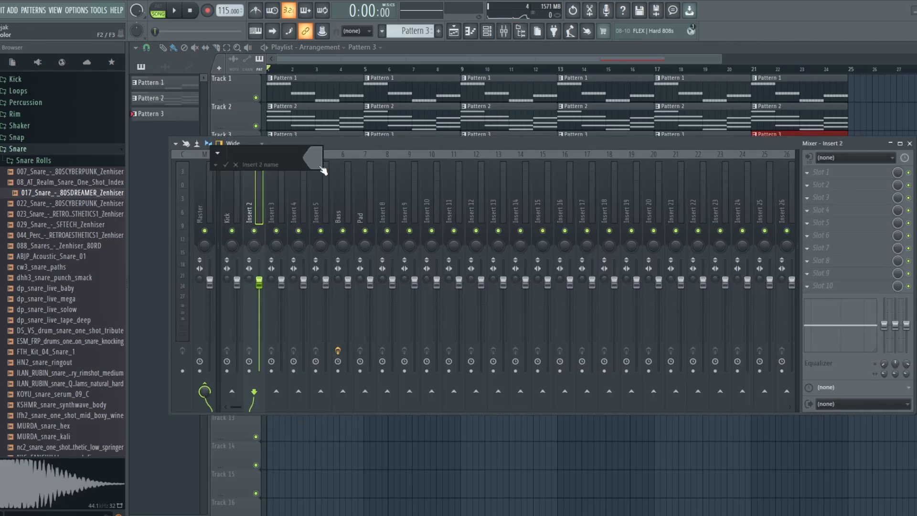
pyautogui.press('Return')
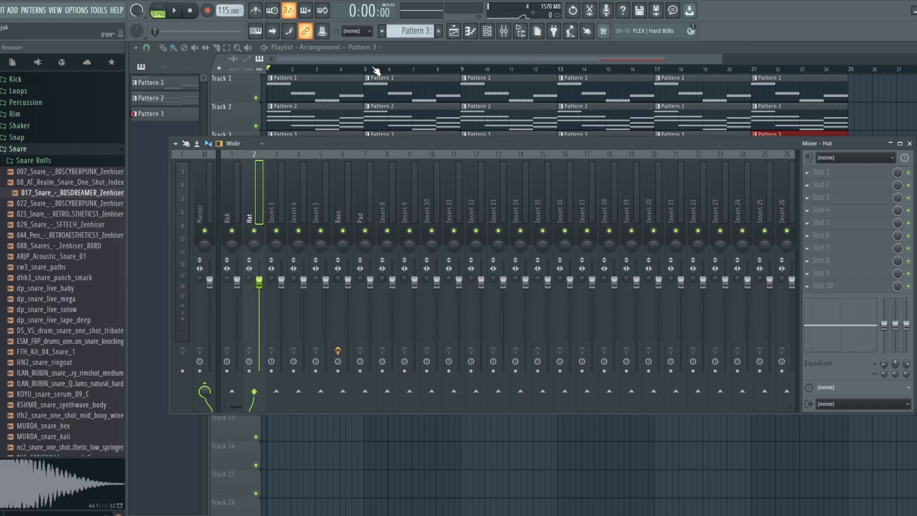
pyautogui.rightClick(279, 214)
pyautogui.click(356, 163)
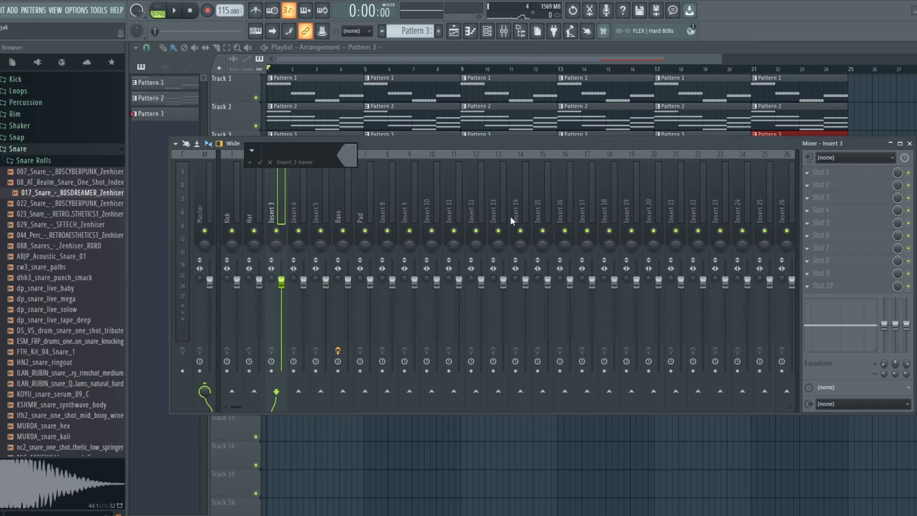
pyautogui.write('Snare')
pyautogui.press('Return')
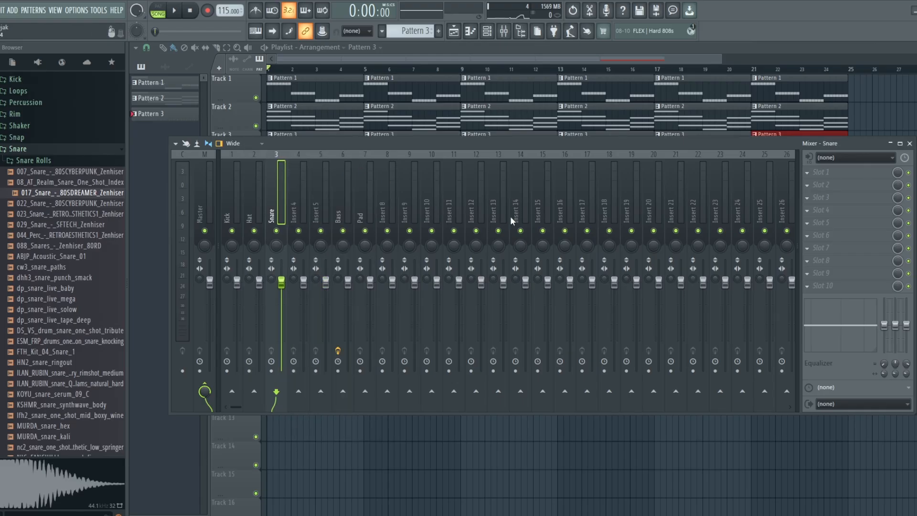
# - Lower the Hat insert to -2.0 dB and pan it 48% right while playing
pyautogui.press('space')
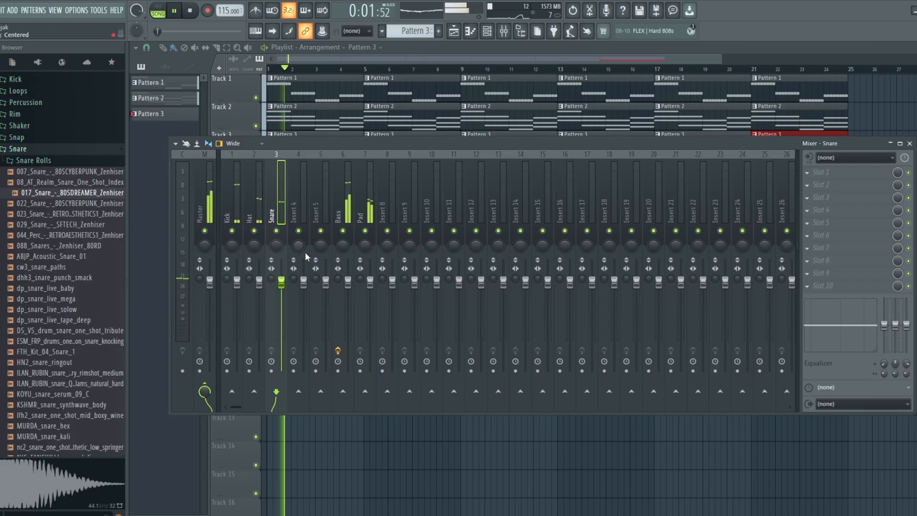
pyautogui.moveTo(259, 283); pyautogui.dragTo(262, 293)
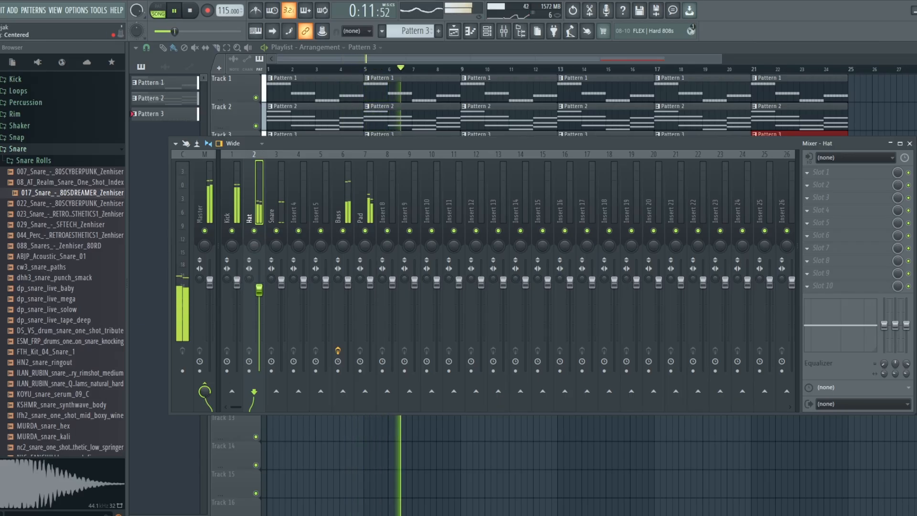
pyautogui.moveTo(256, 249); pyautogui.dragTo(256, 245)
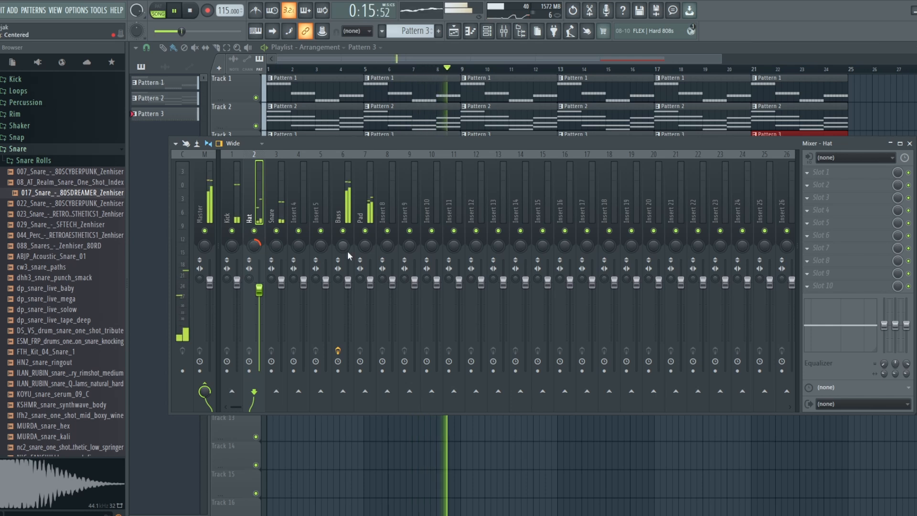
pyautogui.click(368, 190)
# - Open the pad's Serum 2 #2 and audition it while browsing its effects and oscillator views
pyautogui.click(487, 31)
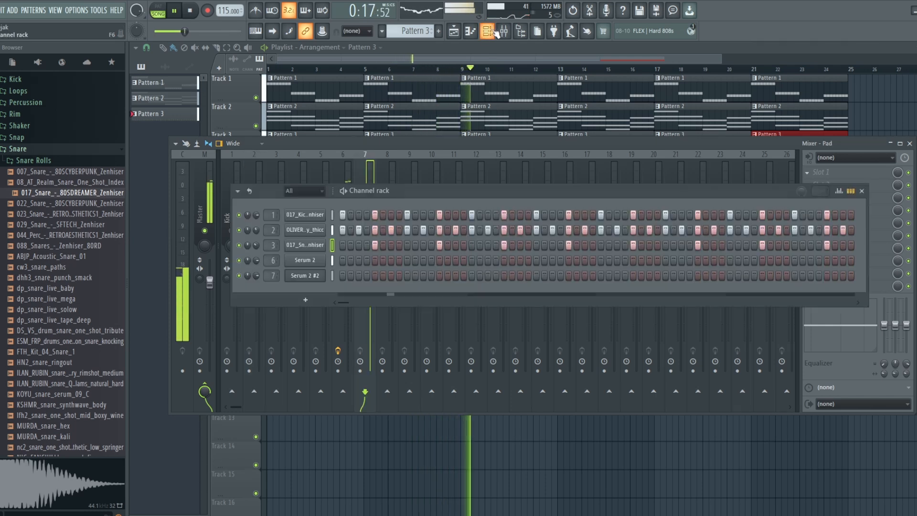
pyautogui.click(304, 281)
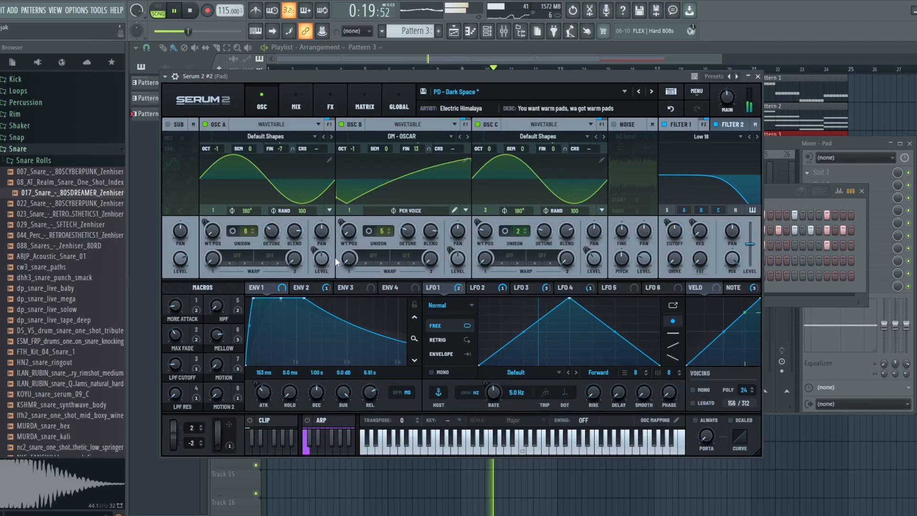
pyautogui.press('space')
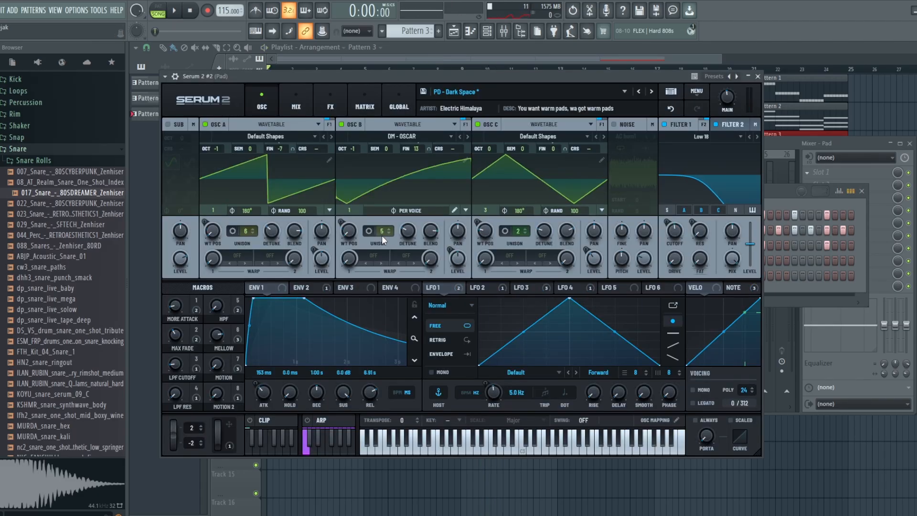
pyautogui.press('space')
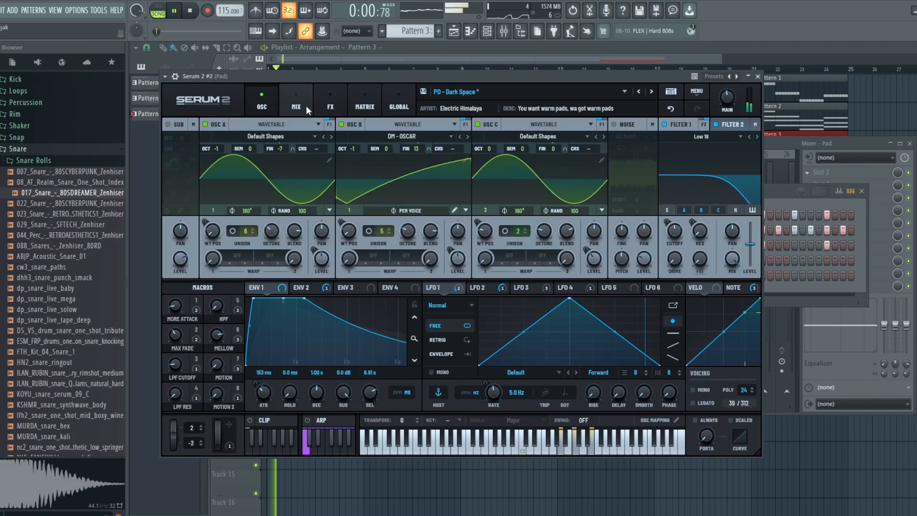
pyautogui.click(329, 98)
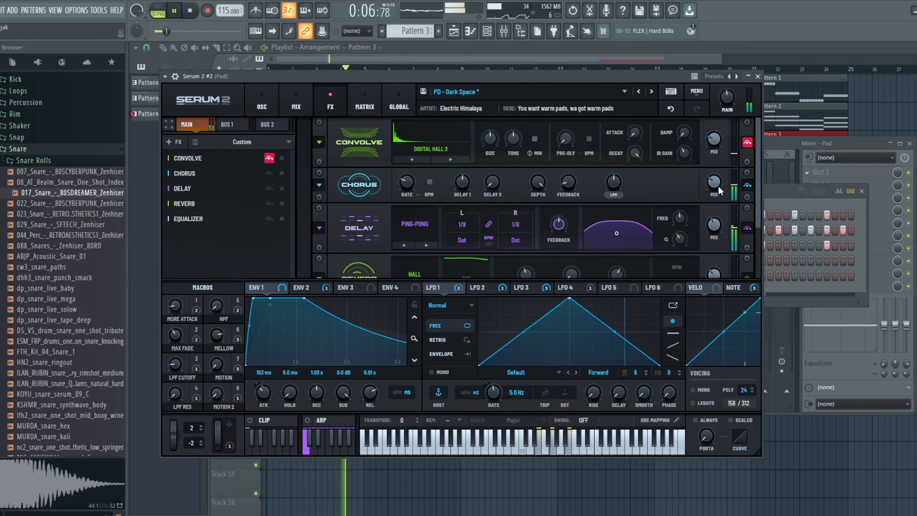
pyautogui.click(298, 99)
pyautogui.click(328, 98)
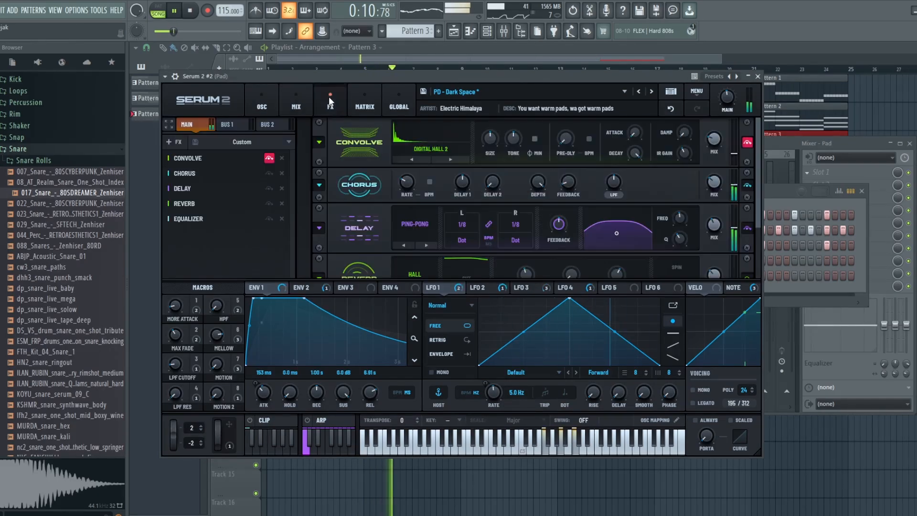
pyautogui.click(272, 102)
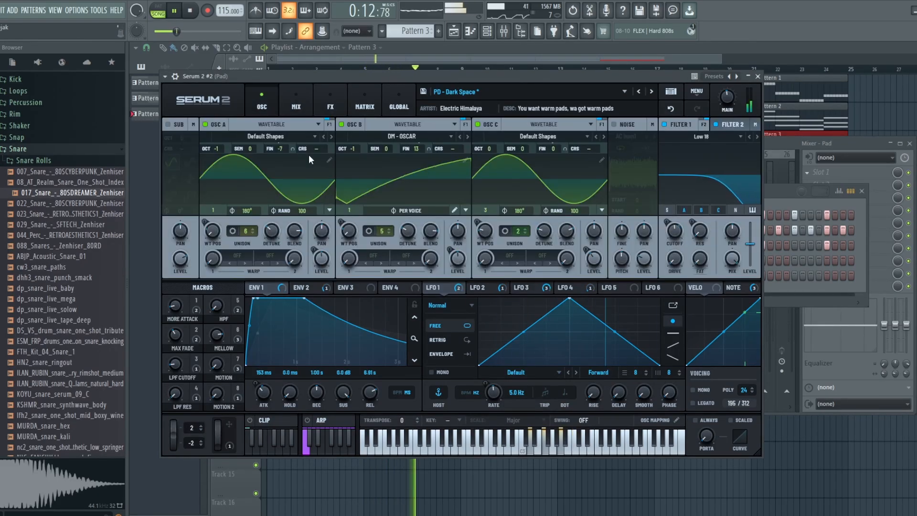
# - Fine-tune oscillators A and B to 5 cents and adjust both unison detunes
pyautogui.moveTo(414, 150); pyautogui.dragTo(414, 155)
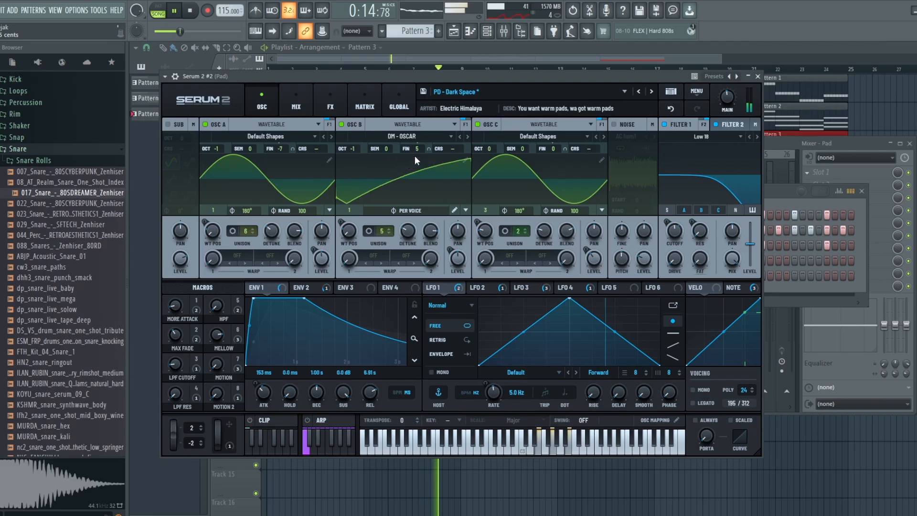
pyautogui.moveTo(277, 150); pyautogui.dragTo(279, 144)
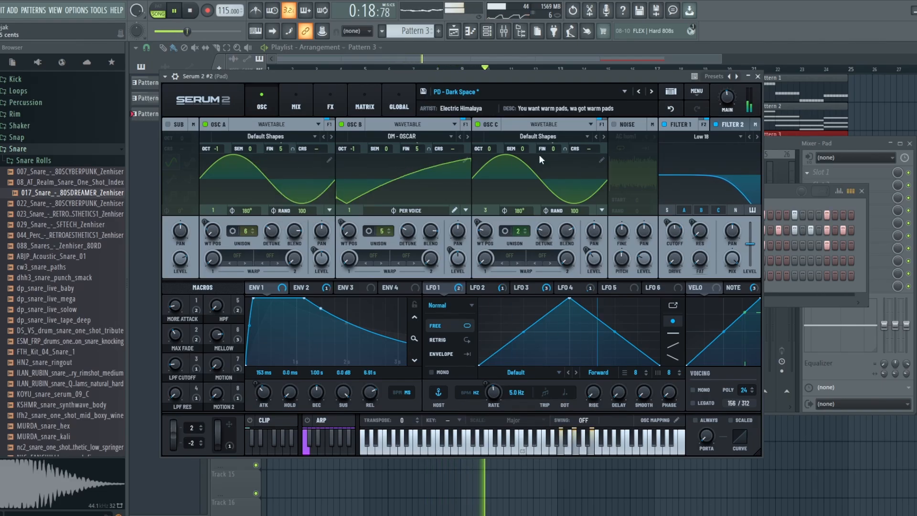
pyautogui.click(272, 233)
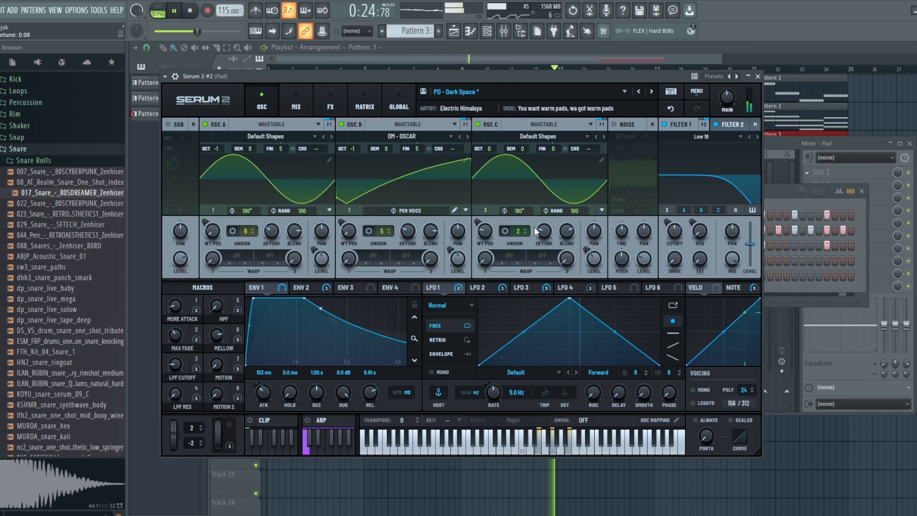
pyautogui.click(412, 230)
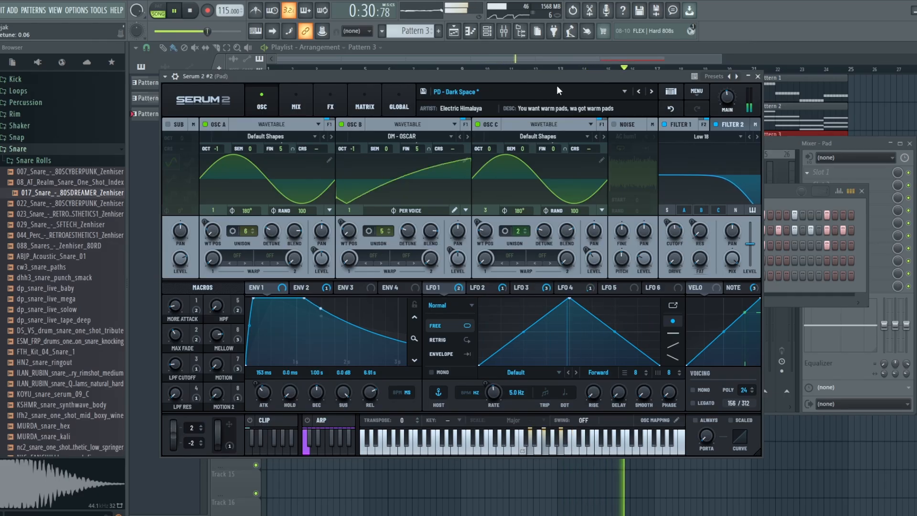
# - Lower Filter 1 cutoff to about 157 Hz and main output to 51%, then return to the playlist
pyautogui.click(678, 242)
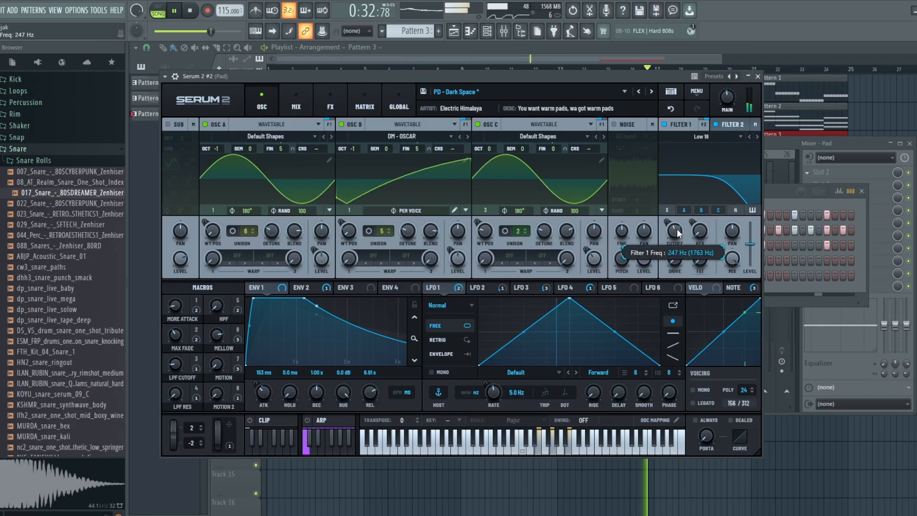
pyautogui.moveTo(677, 240); pyautogui.dragTo(677, 234)
pyautogui.moveTo(730, 95); pyautogui.dragTo(729, 90)
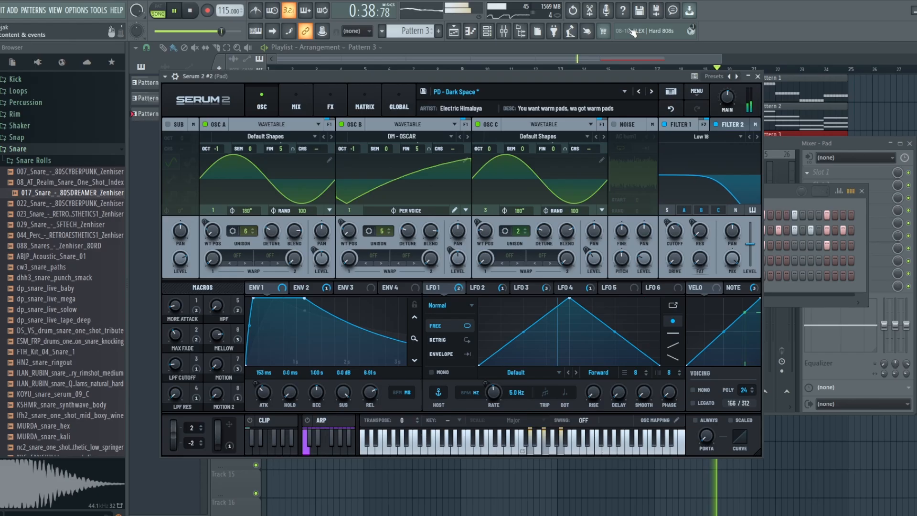
pyautogui.click(616, 58)
pyautogui.press('space')
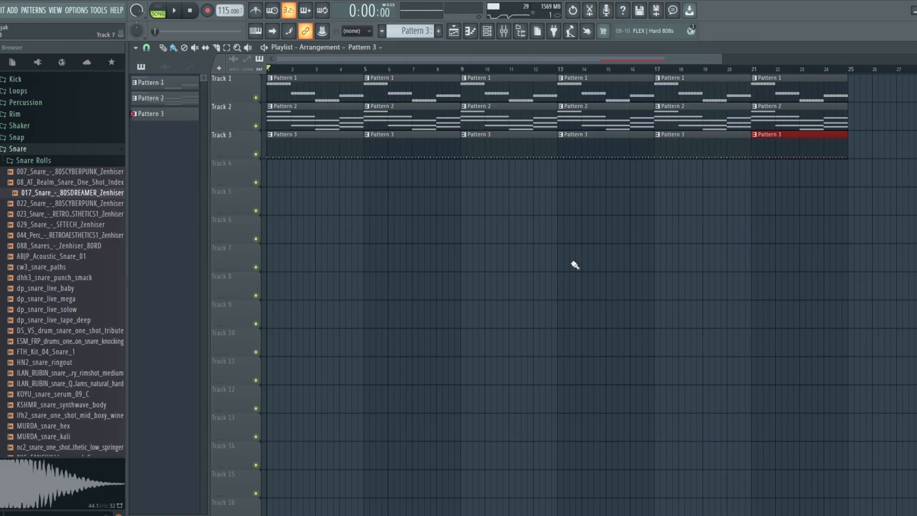
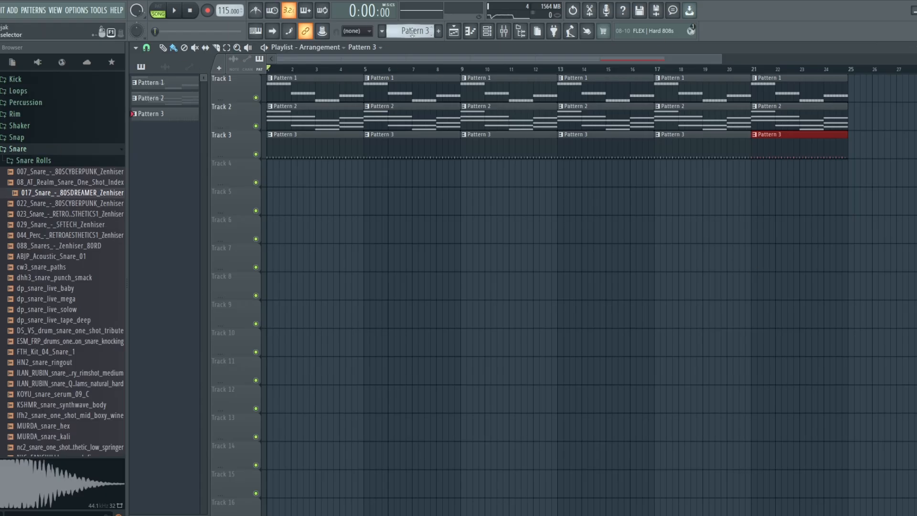
# - Create Pattern 4 and add a new Serum 2 instance to the channel rack
pyautogui.scroll(1, 411, 31)
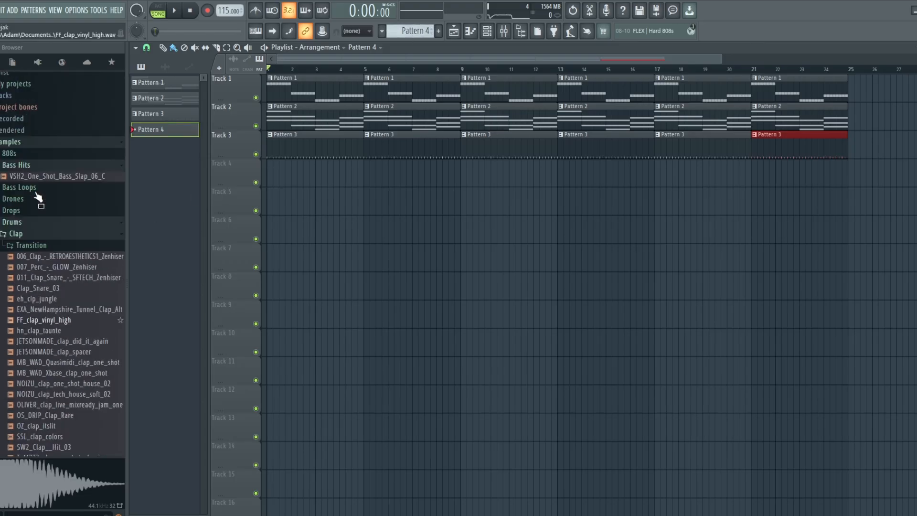
pyautogui.scroll(15, 39, 197)
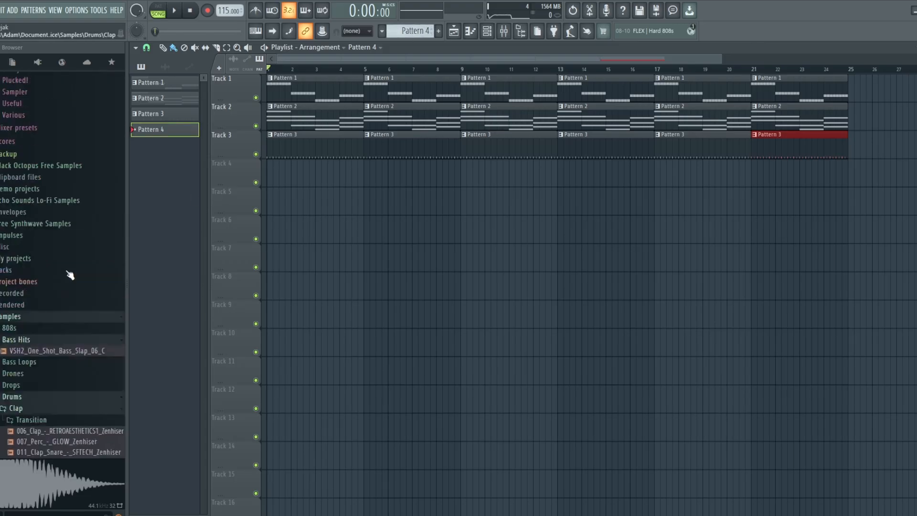
pyautogui.press('F6')
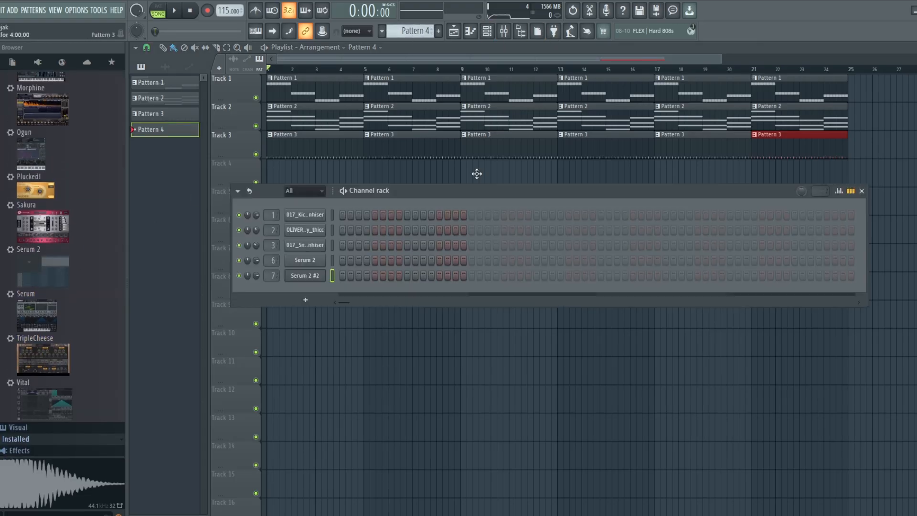
pyautogui.moveTo(24, 262); pyautogui.dragTo(281, 285)
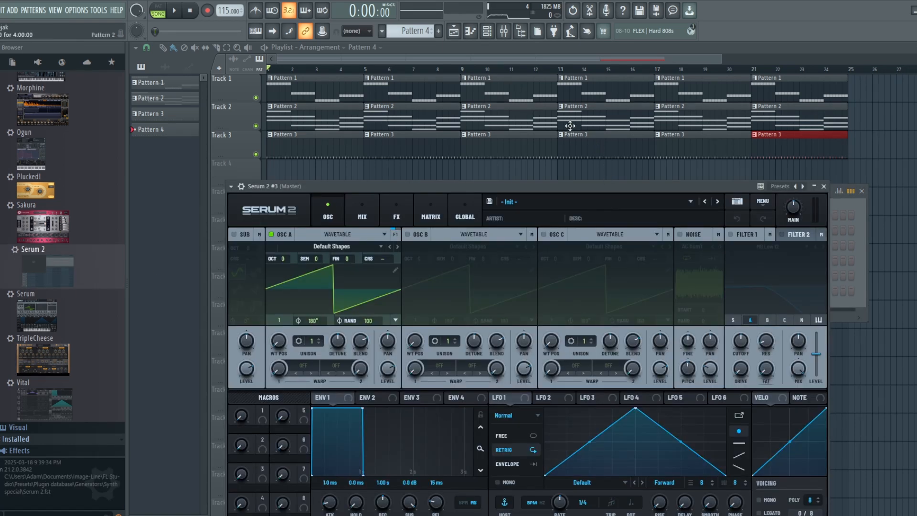
# - Load the Factory > Arp preset ARP - Altar into Serum 2 #3
pyautogui.click(564, 200)
pyautogui.moveTo(532, 226)
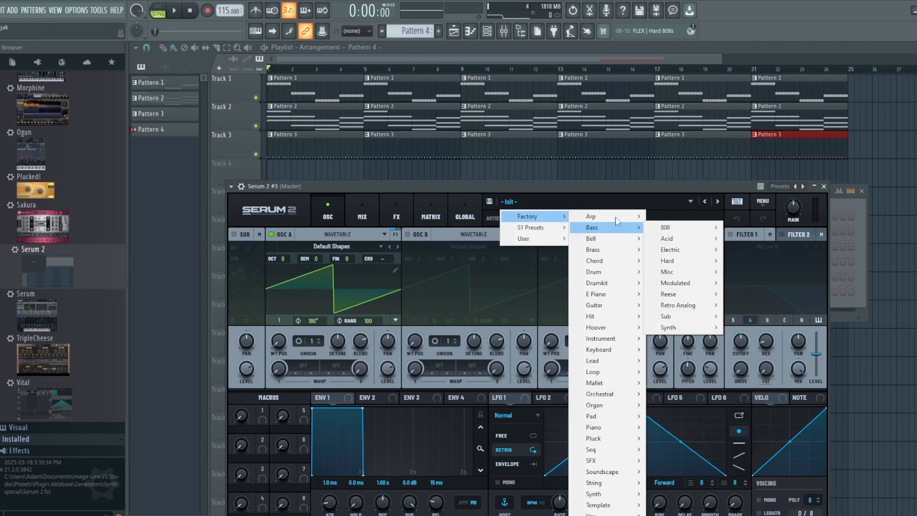
pyautogui.moveTo(616, 220)
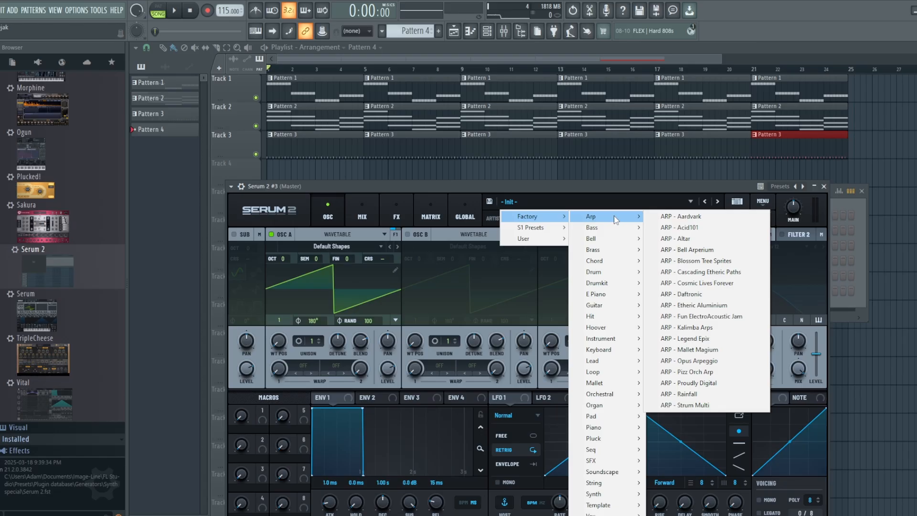
pyautogui.click(722, 237)
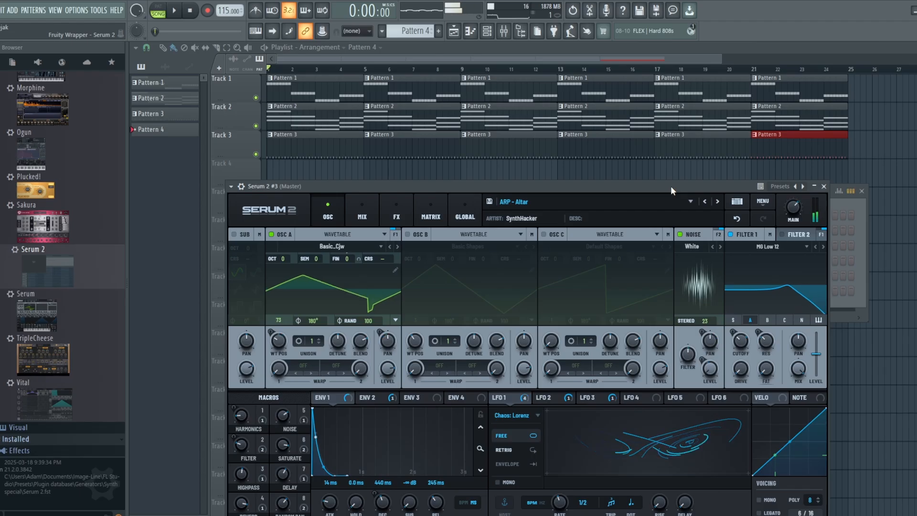
# - Draw an A5 note in Serum 2 #3's piano roll, stretched to end at bar 5
pyautogui.click(453, 32)
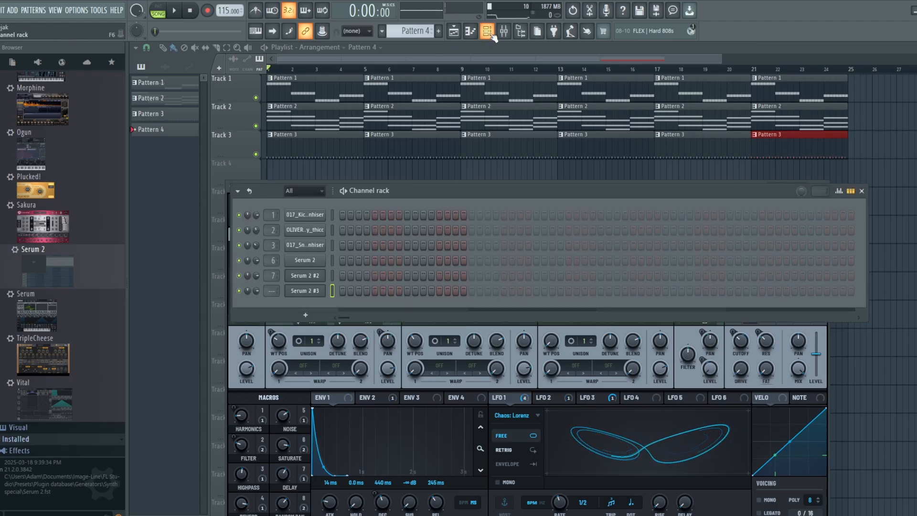
pyautogui.click(470, 31)
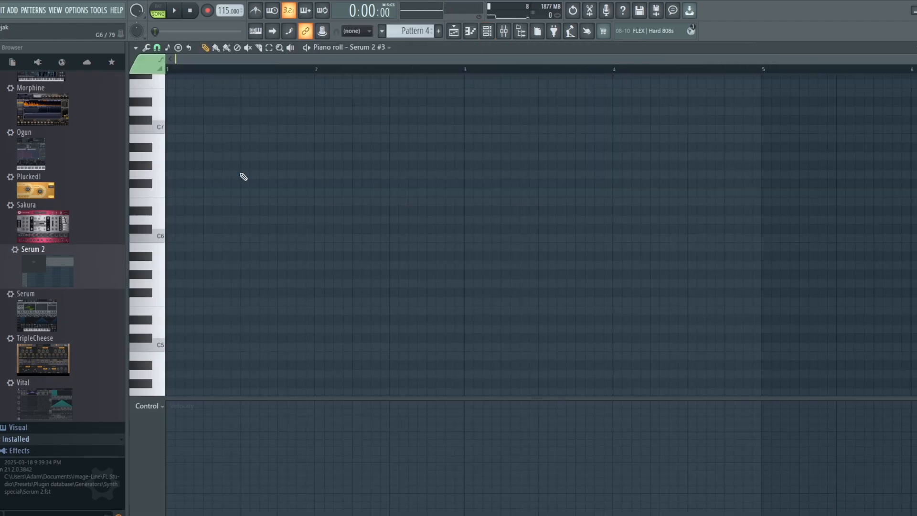
pyautogui.click(177, 265)
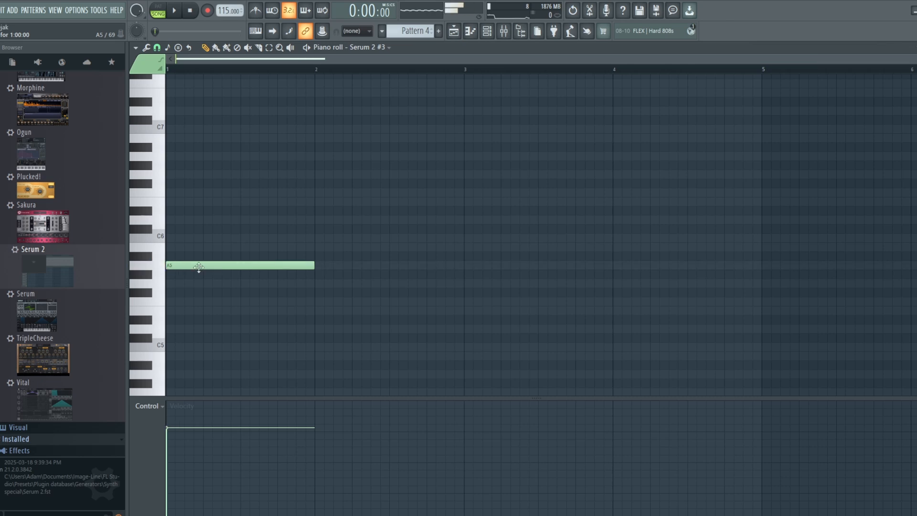
pyautogui.moveTo(313, 263); pyautogui.dragTo(754, 262)
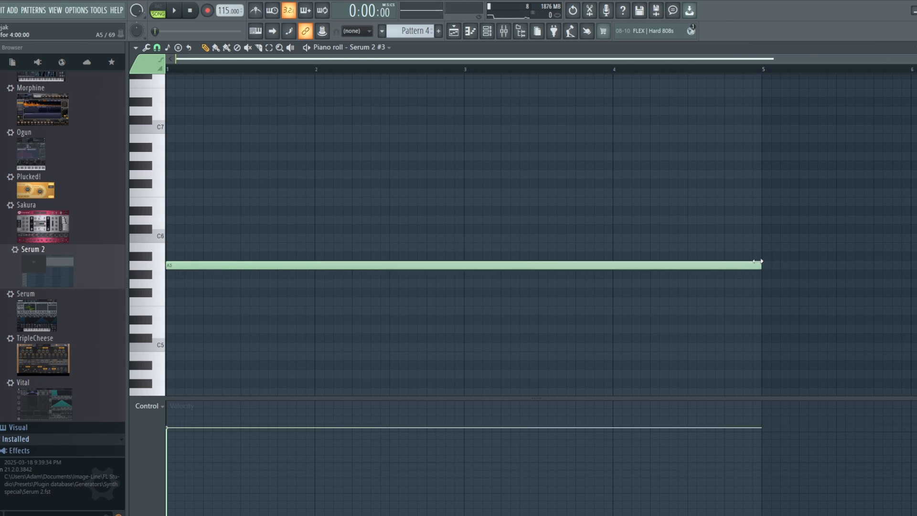
# - Place Pattern 4 at bar 1 of Track 4 and repeat it through bar 25
pyautogui.click(488, 33)
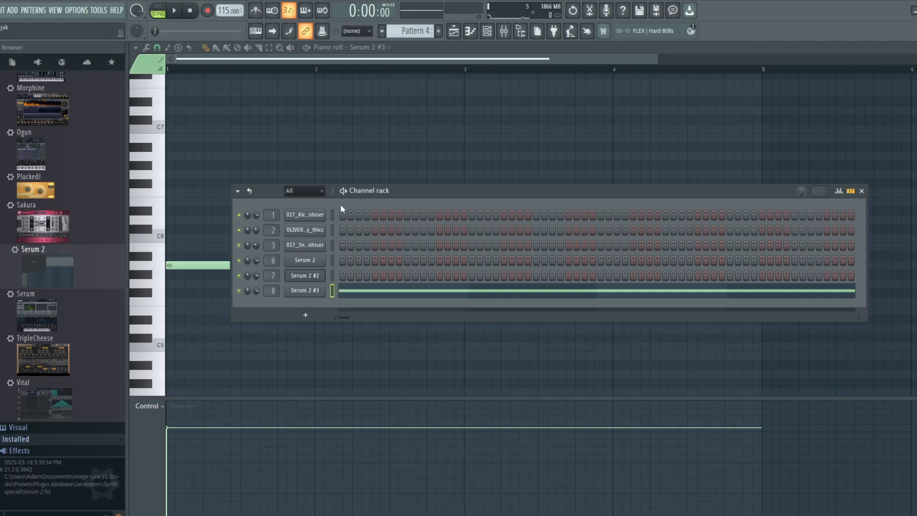
pyautogui.click(487, 31)
pyautogui.click(454, 31)
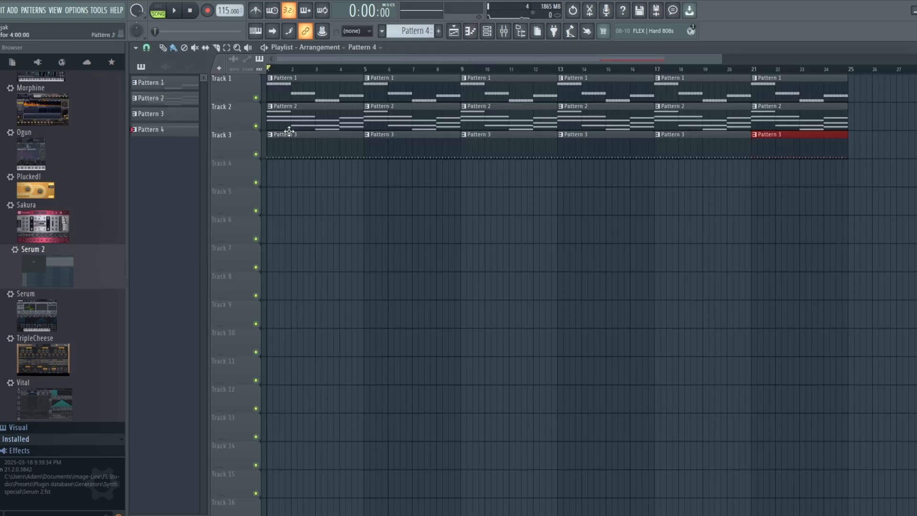
pyautogui.click(281, 168)
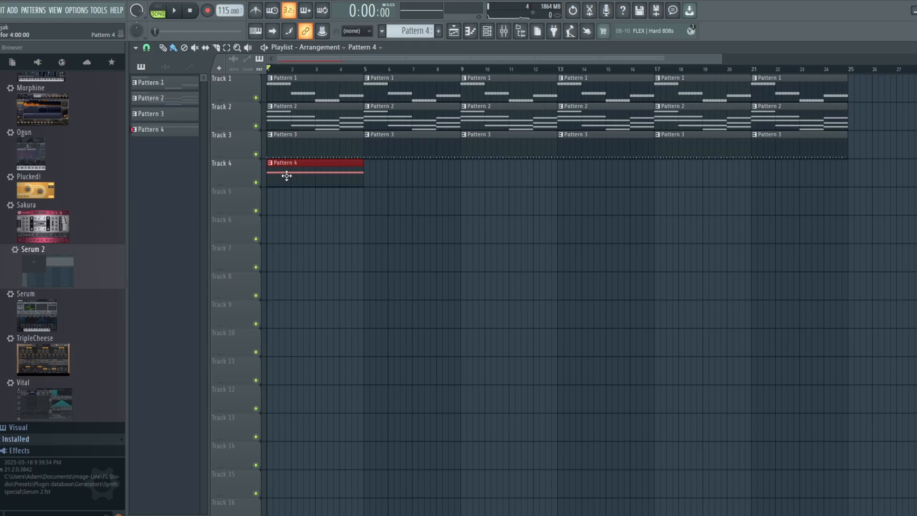
pyautogui.hotkey('ctrl', 'b')
pyautogui.hotkey('ctrl', 'b')
pyautogui.hotkey('ctrl', 'b')
pyautogui.hotkey('ctrl', 'b')
pyautogui.hotkey('ctrl', 'b')
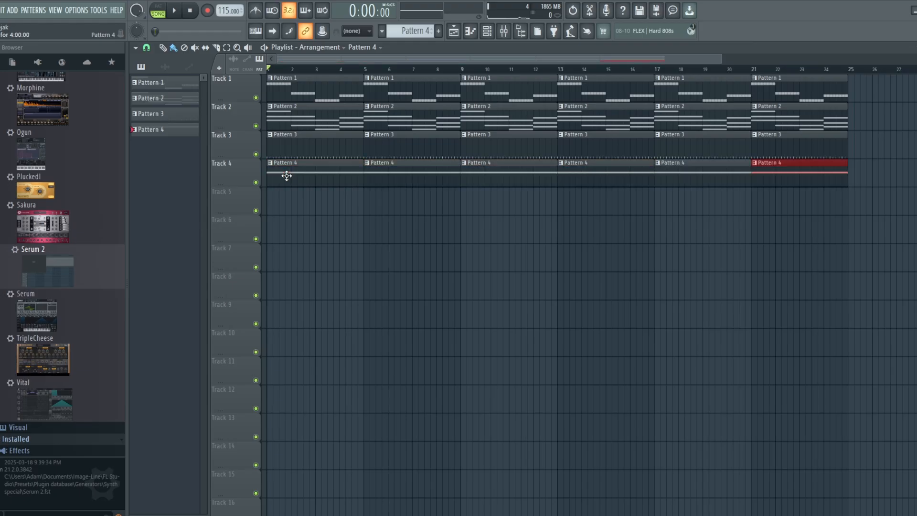
# - Show the Serum 2 #3 window and play then stop the song to audition ARP - Altar
pyautogui.click(504, 31)
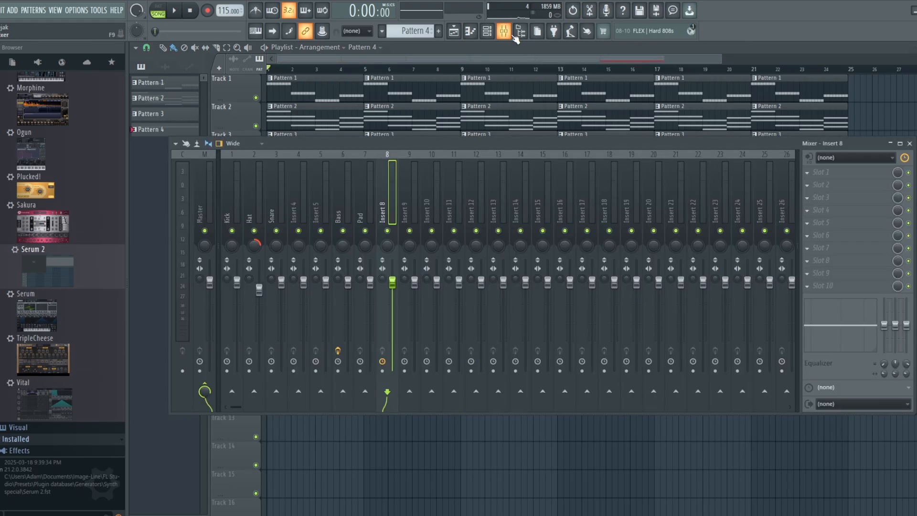
pyautogui.click(487, 31)
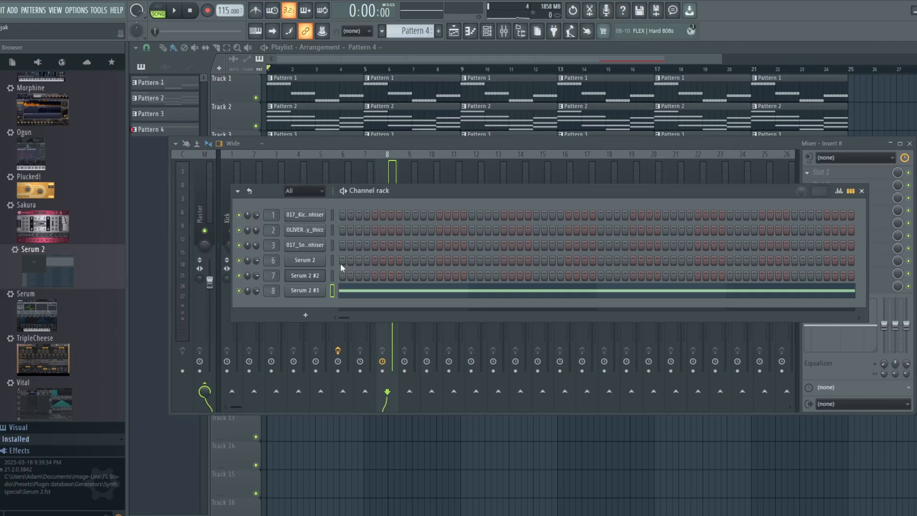
pyautogui.click(303, 290)
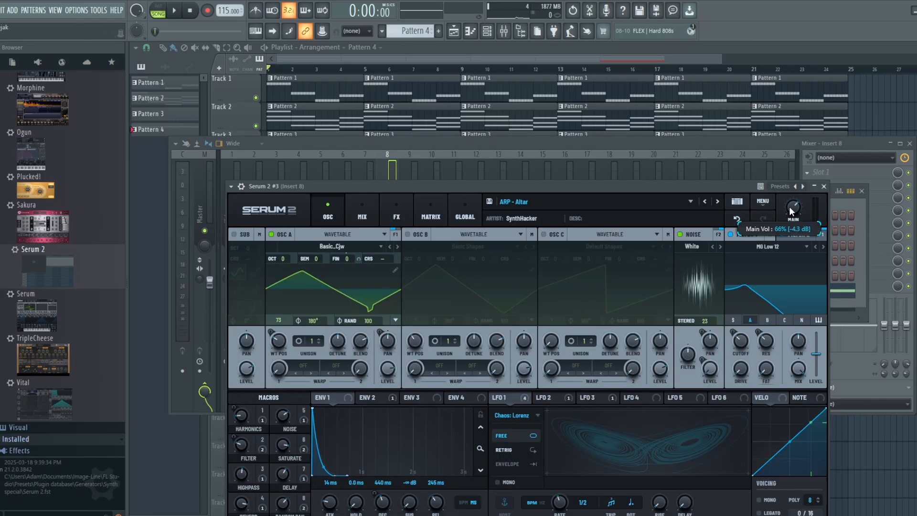
pyautogui.click(175, 11)
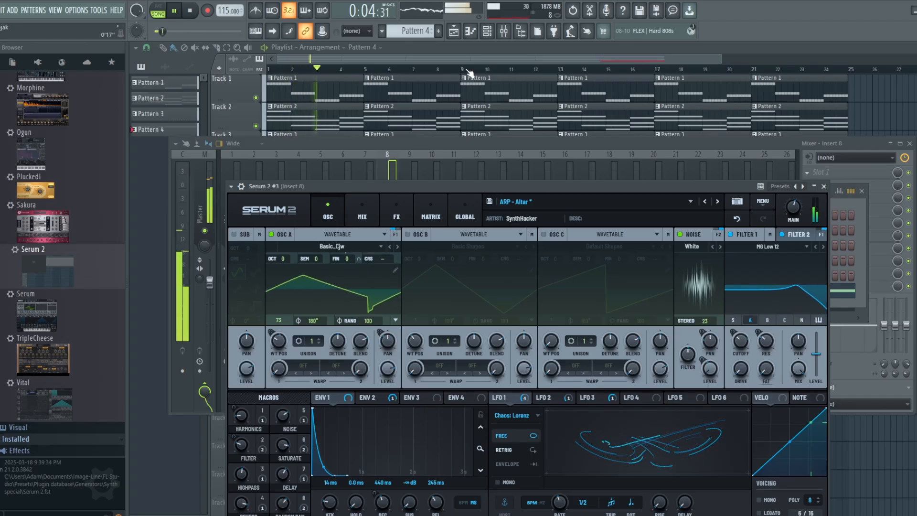
pyautogui.click(191, 10)
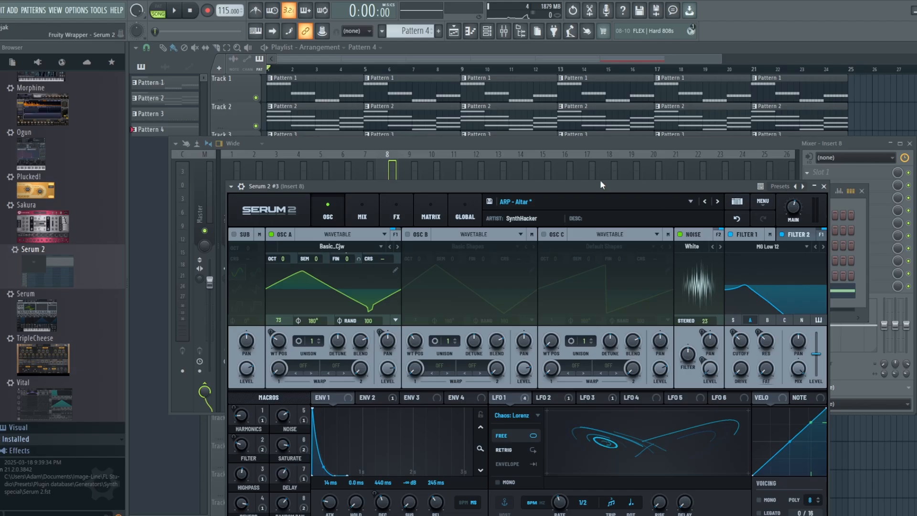
# - Load ARP - Cascading Etheric Paths, start playback, and lower Serum's main volume to 27%
pyautogui.click(612, 197)
pyautogui.moveTo(549, 217)
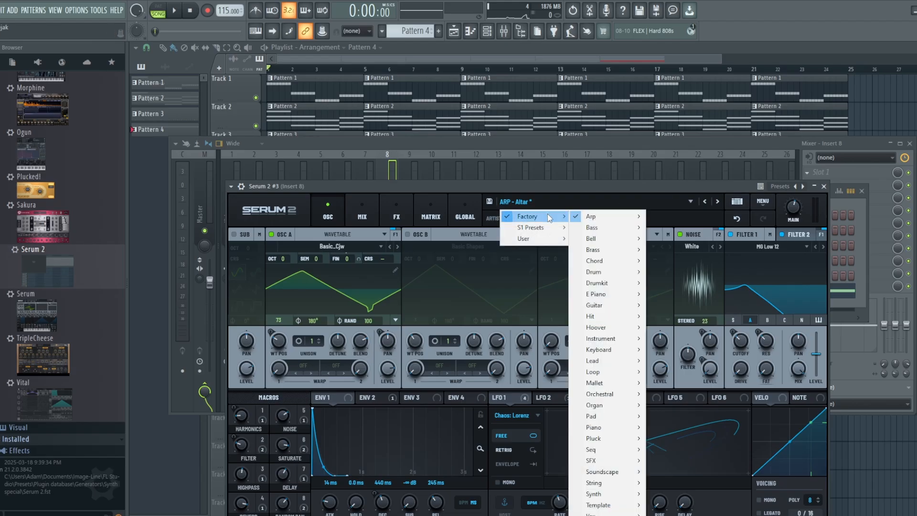
pyautogui.moveTo(621, 215)
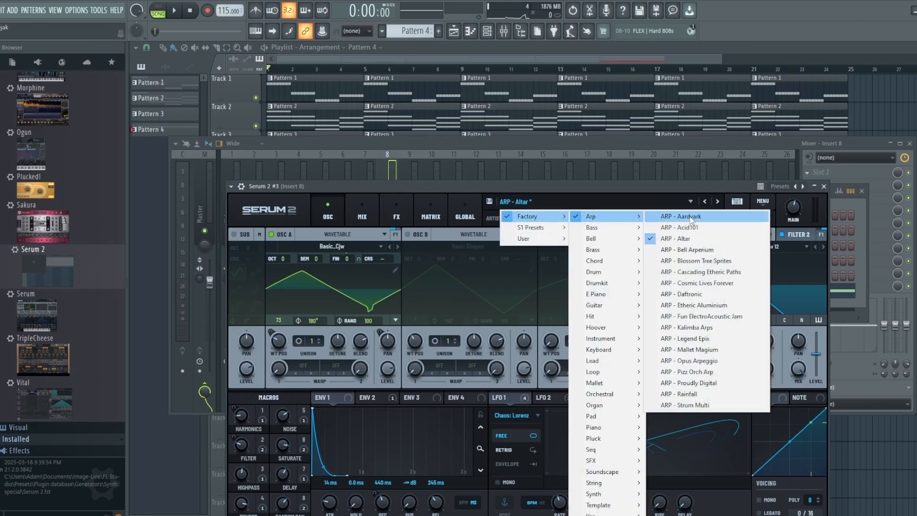
pyautogui.click(702, 271)
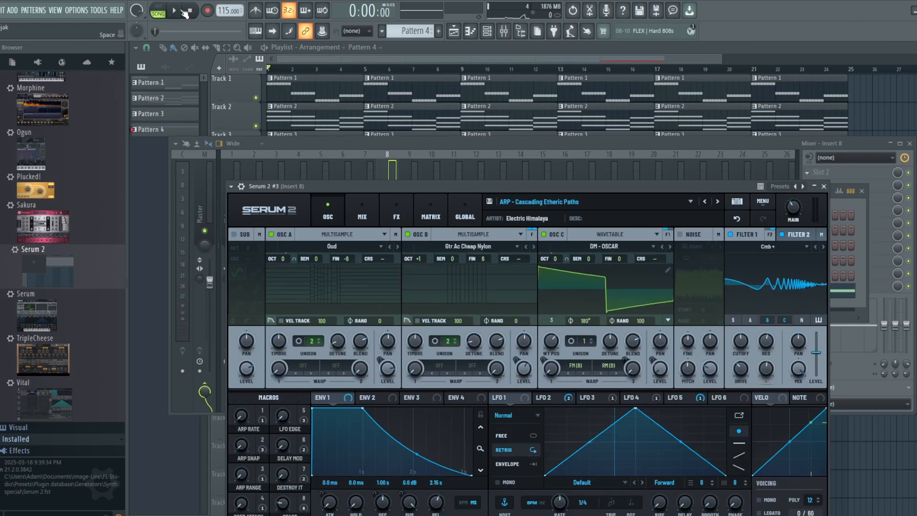
pyautogui.click(173, 12)
pyautogui.moveTo(797, 214); pyautogui.dragTo(799, 225)
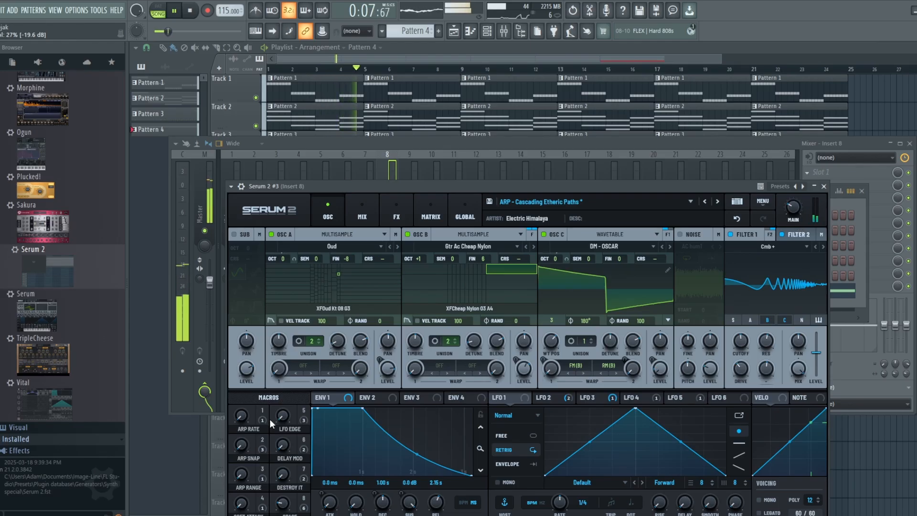
# - Set the SPACE macro to 46 and lower Serum's main volume to 14%
pyautogui.moveTo(244, 417)
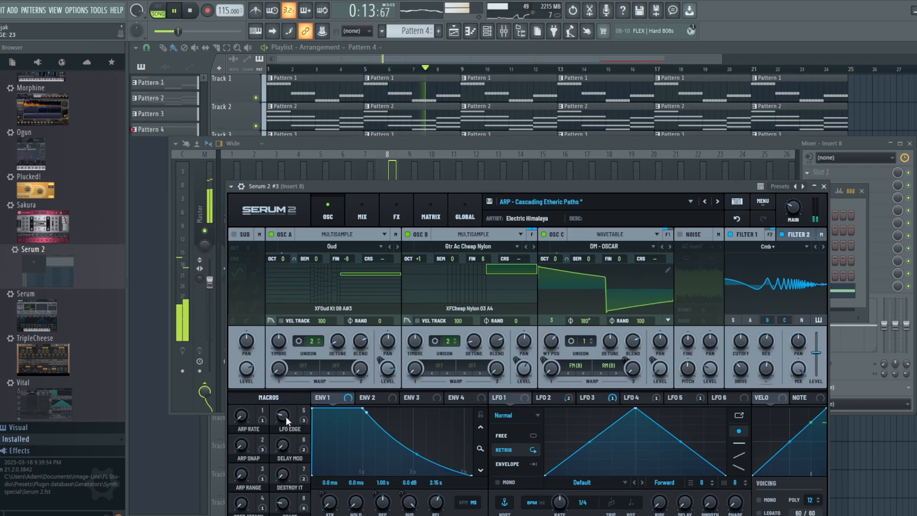
pyautogui.moveTo(284, 453)
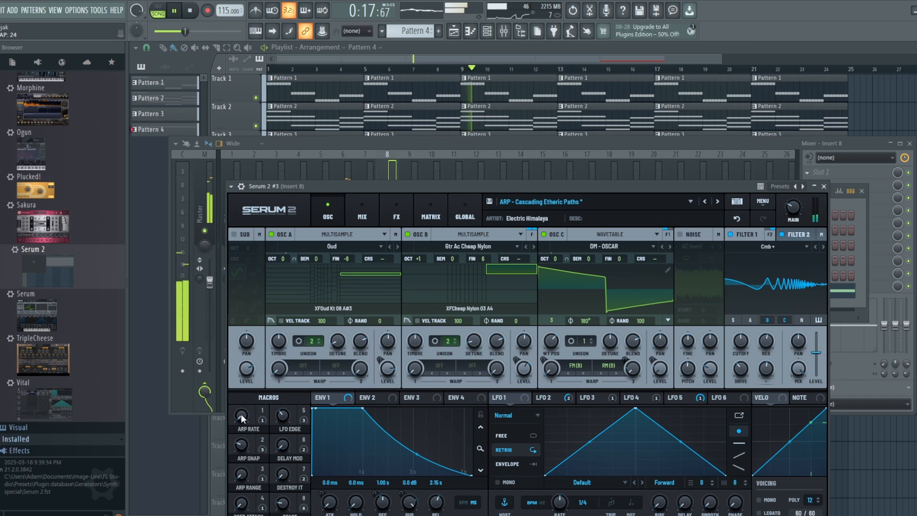
pyautogui.moveTo(535, 181); pyautogui.dragTo(529, 101)
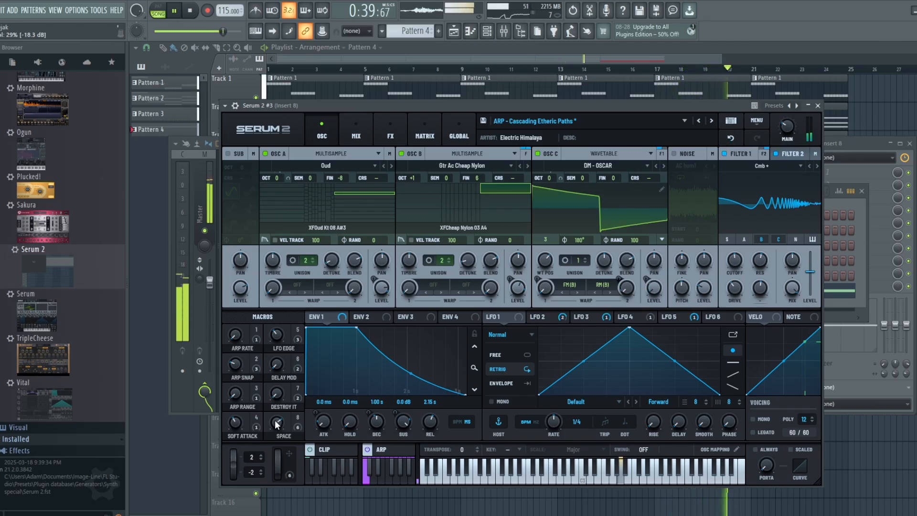
pyautogui.moveTo(276, 420); pyautogui.dragTo(276, 433)
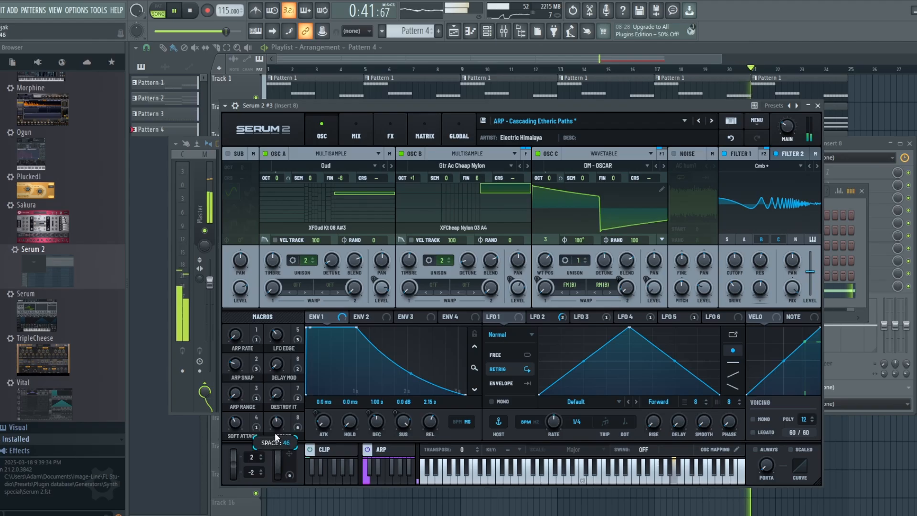
pyautogui.moveTo(787, 127)
pyautogui.mouseDown()
pyautogui.moveTo(787, 142)
pyautogui.moveTo(793, 123)
pyautogui.mouseUp()
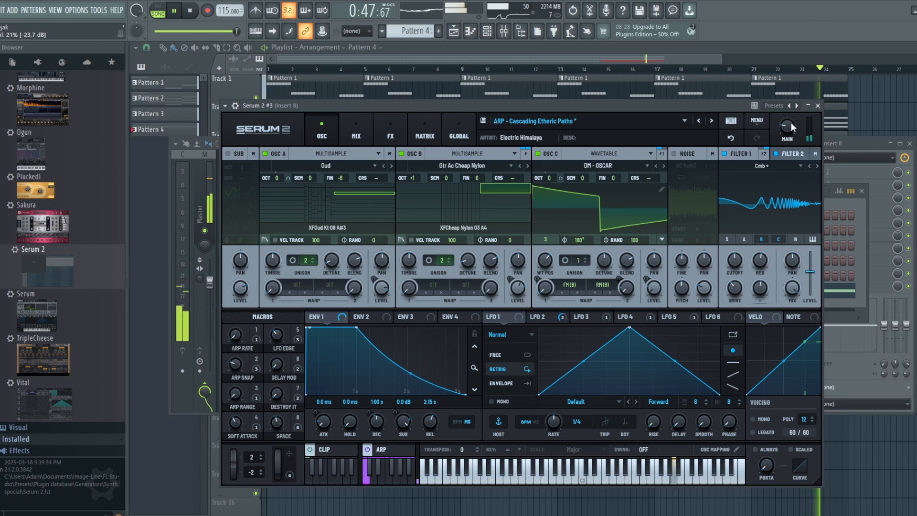
# - Rename mixer Insert 8 to 'Arp' and stop playback
pyautogui.click(505, 31)
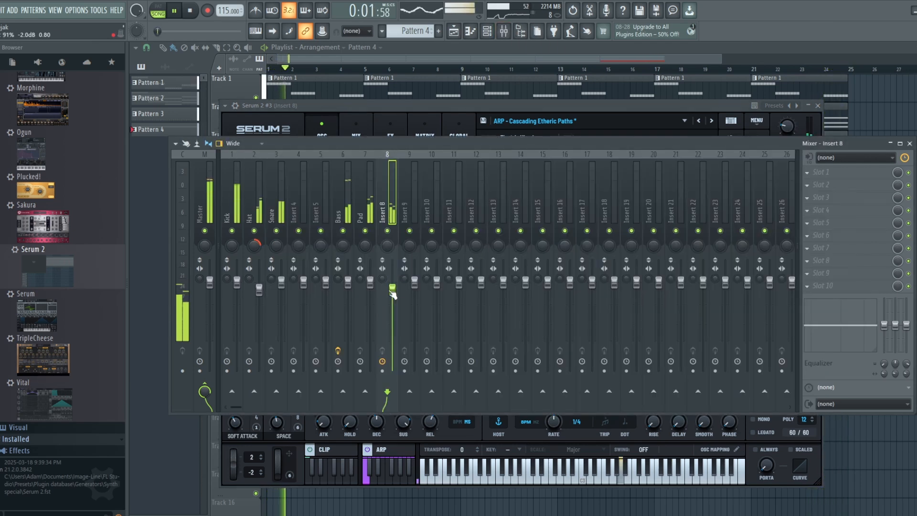
pyautogui.rightClick(394, 199)
pyautogui.click(470, 158)
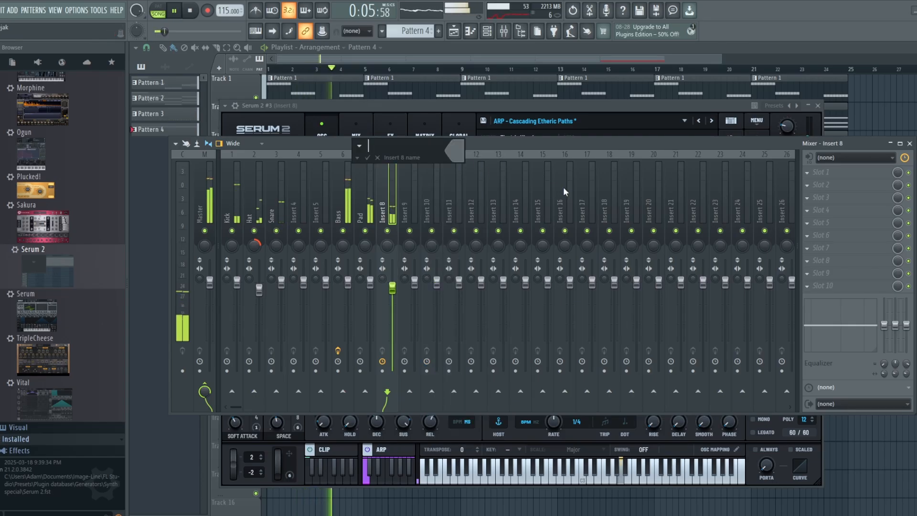
pyautogui.write('Arp')
pyautogui.press('Return')
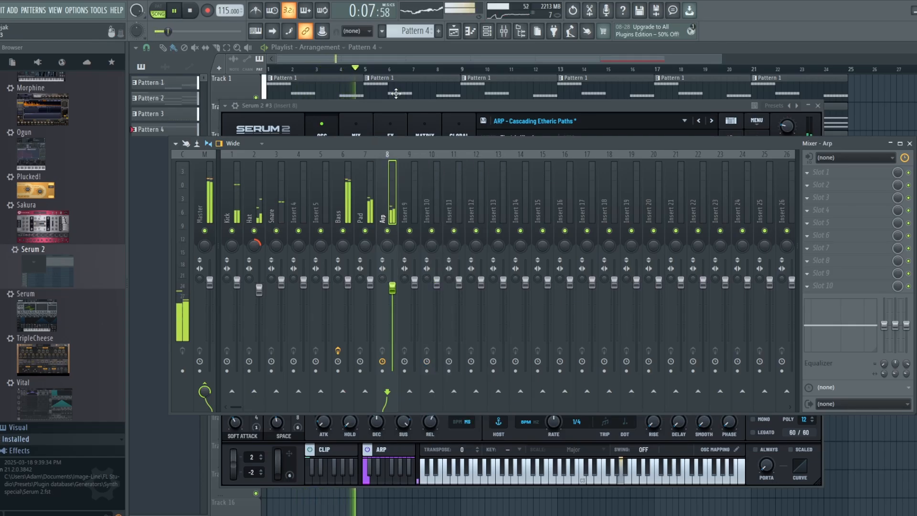
pyautogui.click(191, 11)
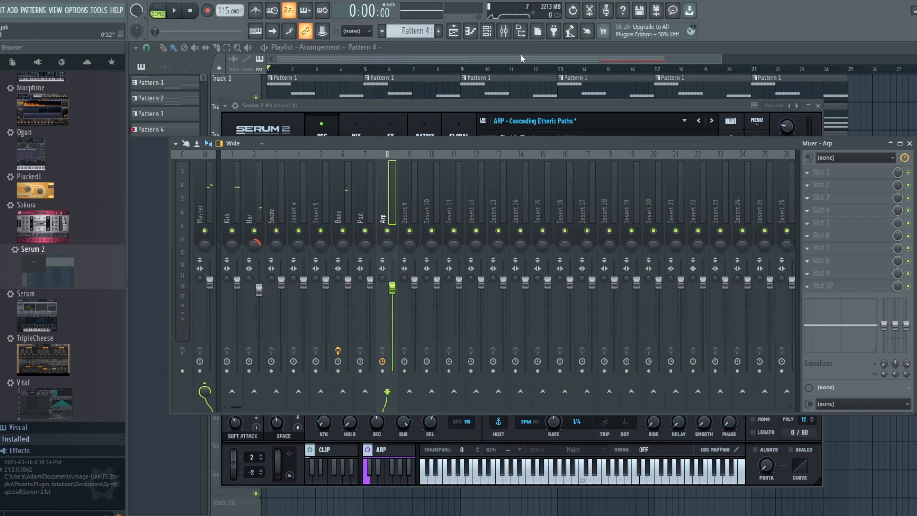
# - Delete the repeated Pattern 4 clips after bar 1 on Track 4
pyautogui.press('F12')
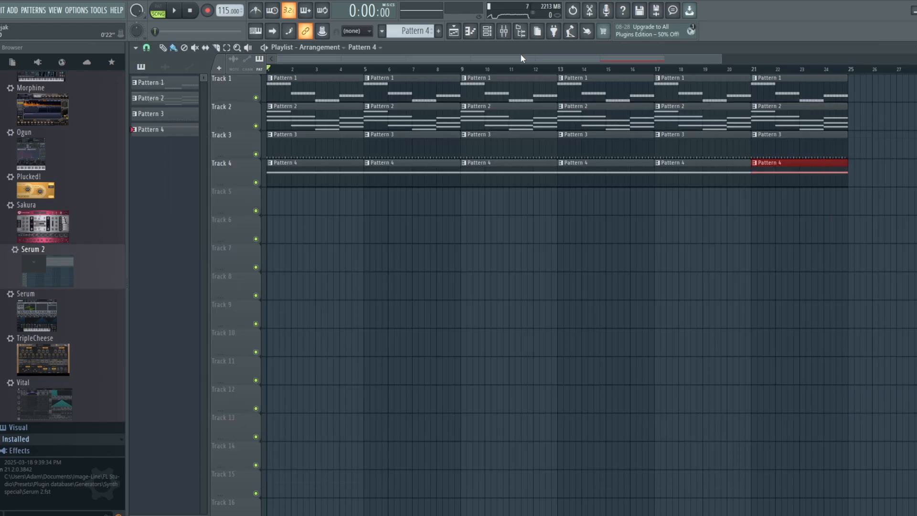
pyautogui.click(303, 161)
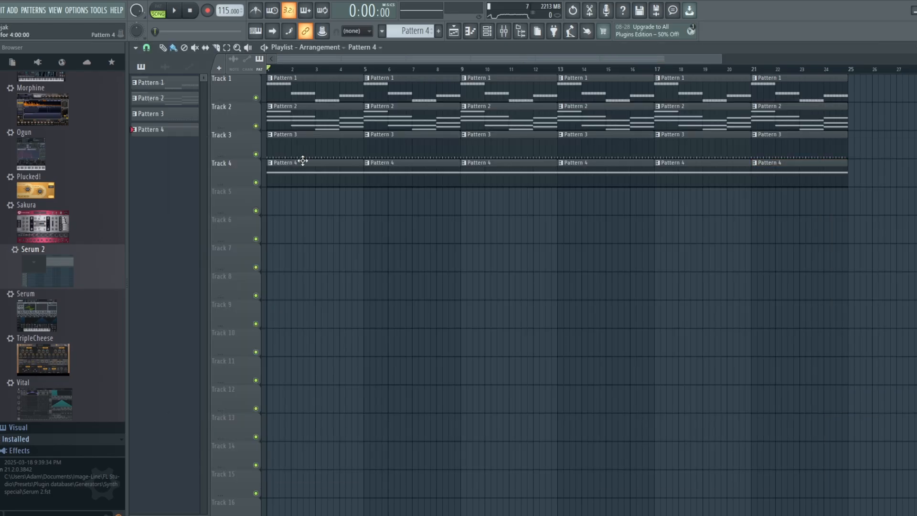
pyautogui.rightClick(395, 167)
pyautogui.rightClick(523, 169)
pyautogui.rightClick(616, 177)
pyautogui.rightClick(708, 174)
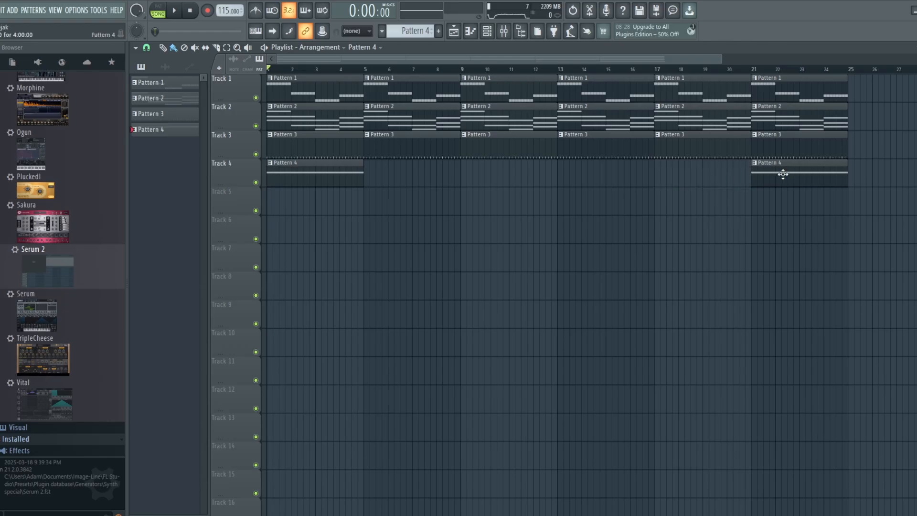
pyautogui.rightClick(782, 174)
# - Add a higher D#6 copy of the A5 note starting at bar 5 in Pattern 4
pyautogui.doubleClick(320, 178)
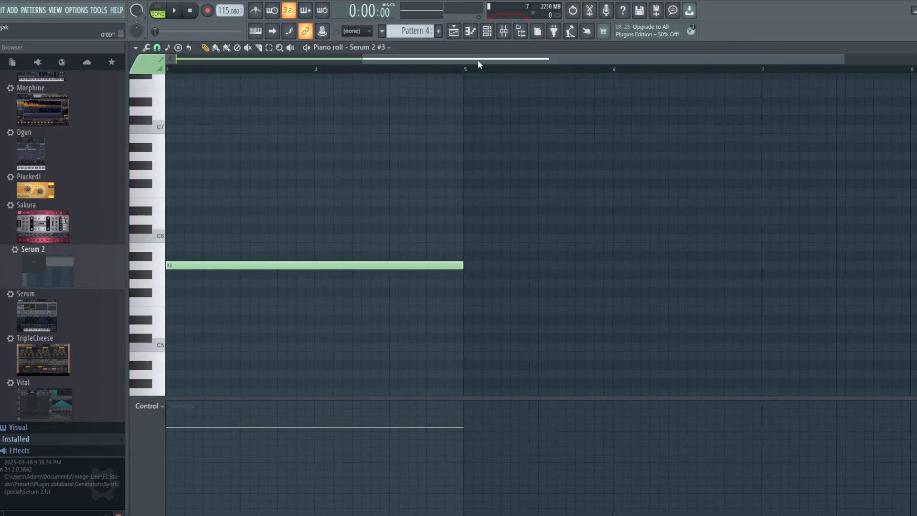
pyautogui.moveTo(478, 61); pyautogui.dragTo(290, 59)
pyautogui.click(278, 265)
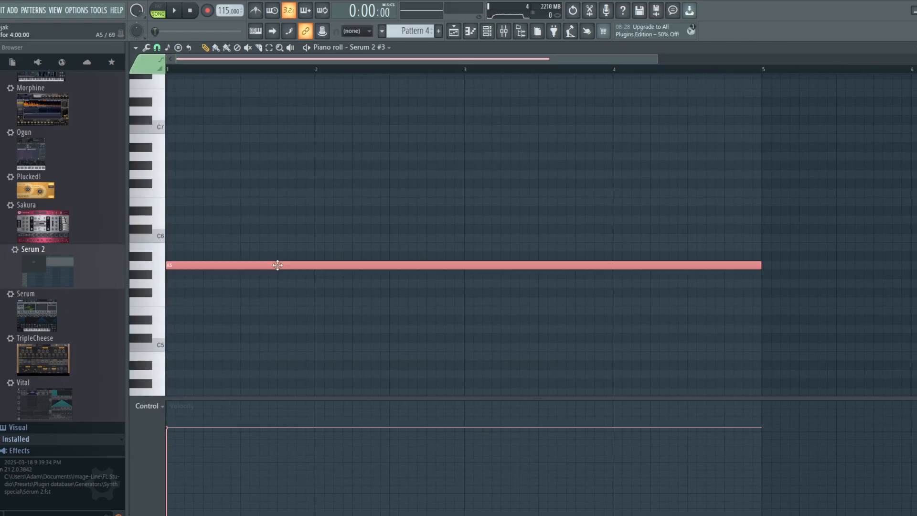
pyautogui.moveTo(279, 265); pyautogui.dragTo(873, 209)
# - Repeat the eight-bar Pattern 4 clip along Track 4 at bars 9 and 17
pyautogui.click(454, 31)
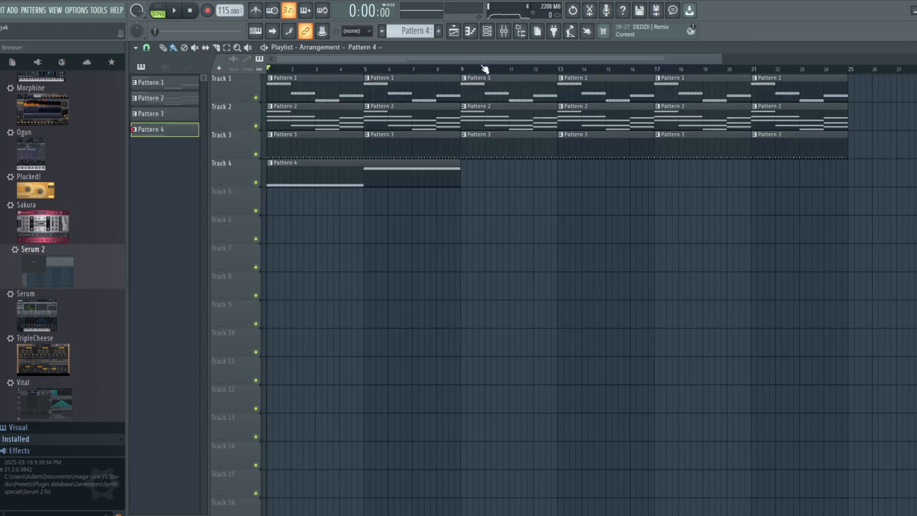
pyautogui.click(360, 184)
pyautogui.hotkey('ctrl', 'b')
pyautogui.hotkey('ctrl', 'b')
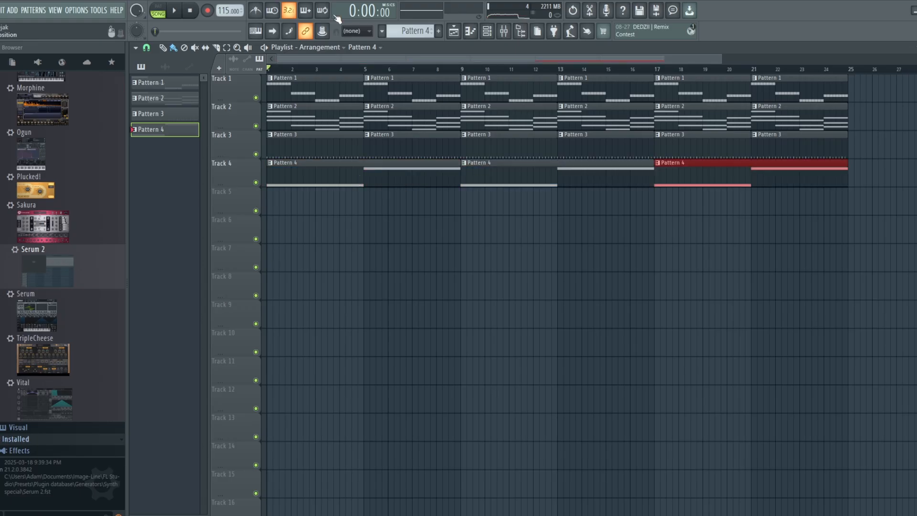
# - Play the arrangement from near bar 3, stop it, and create the empty Pattern 5
pyautogui.click(329, 66)
pyautogui.press('space')
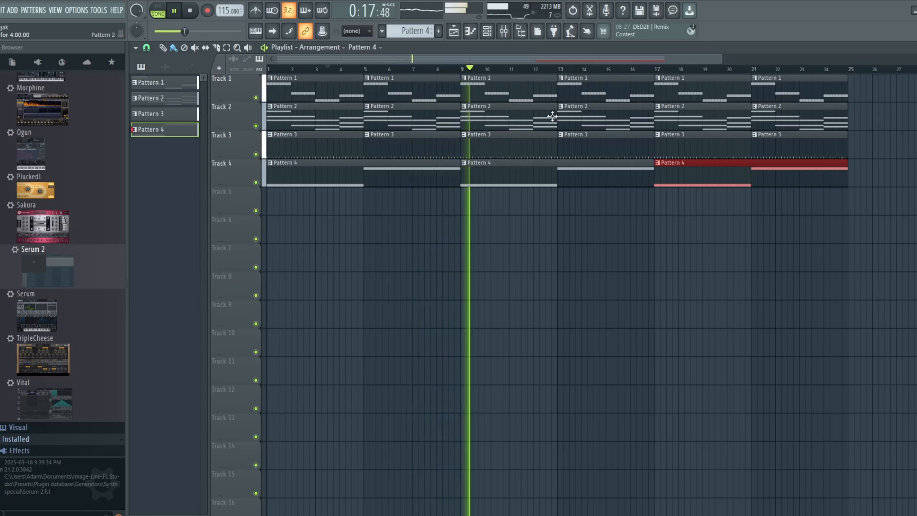
pyautogui.press('space')
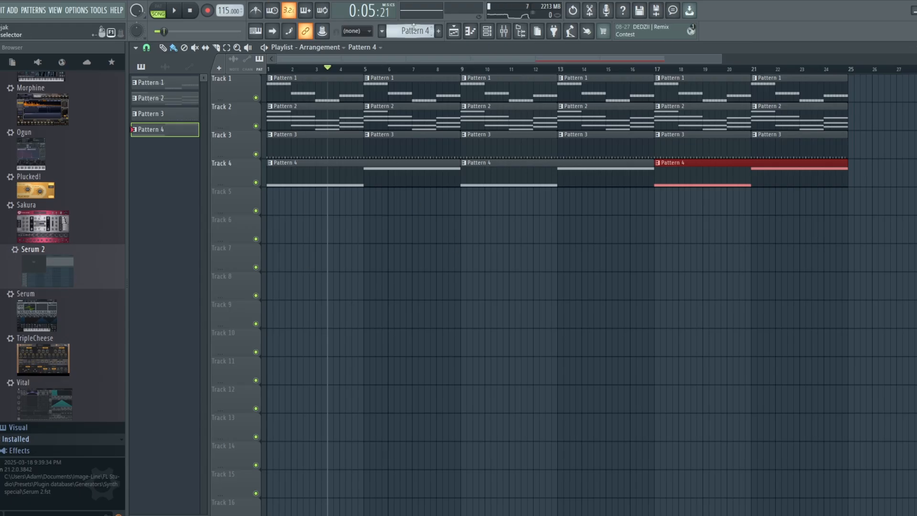
pyautogui.scroll(-1, 413, 28)
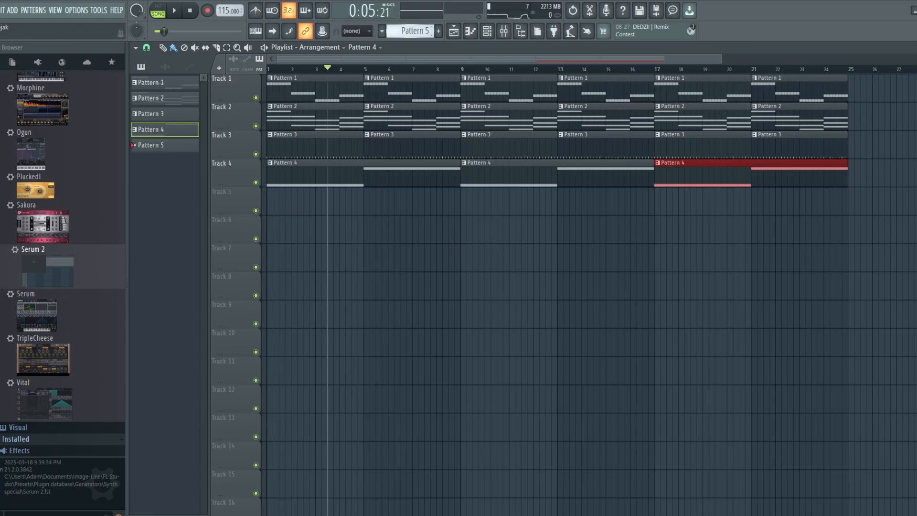
# - Add a new Serum 2 #4 channel and open Serum 2 #2's chord notes
pyautogui.click(486, 34)
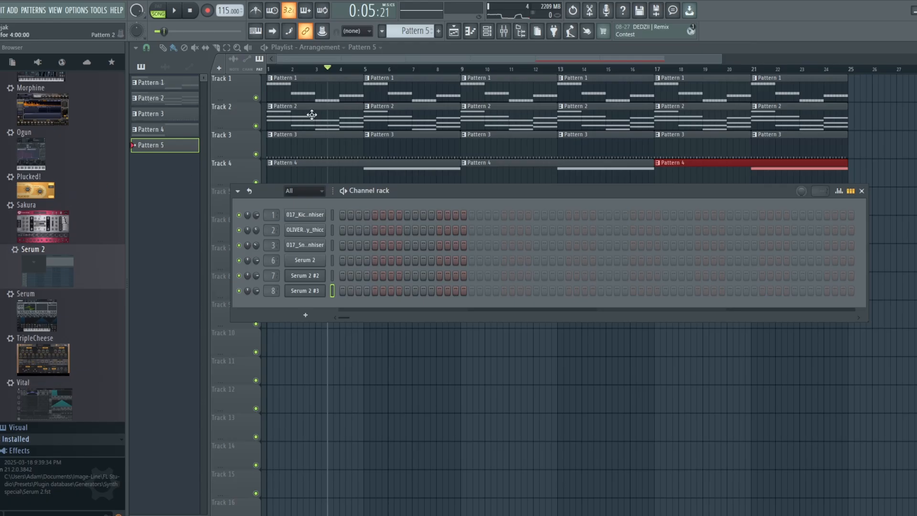
pyautogui.moveTo(28, 268); pyautogui.dragTo(297, 299)
pyautogui.click(767, 191)
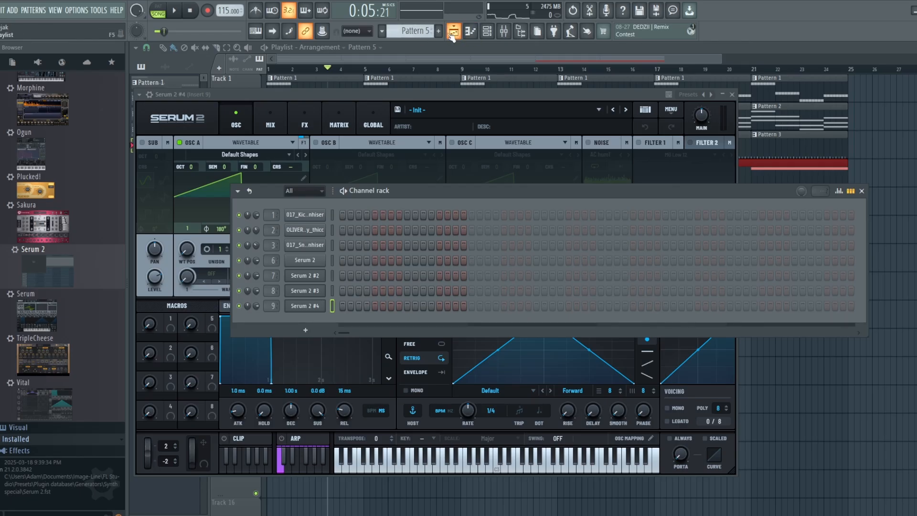
pyautogui.scroll(4, 413, 33)
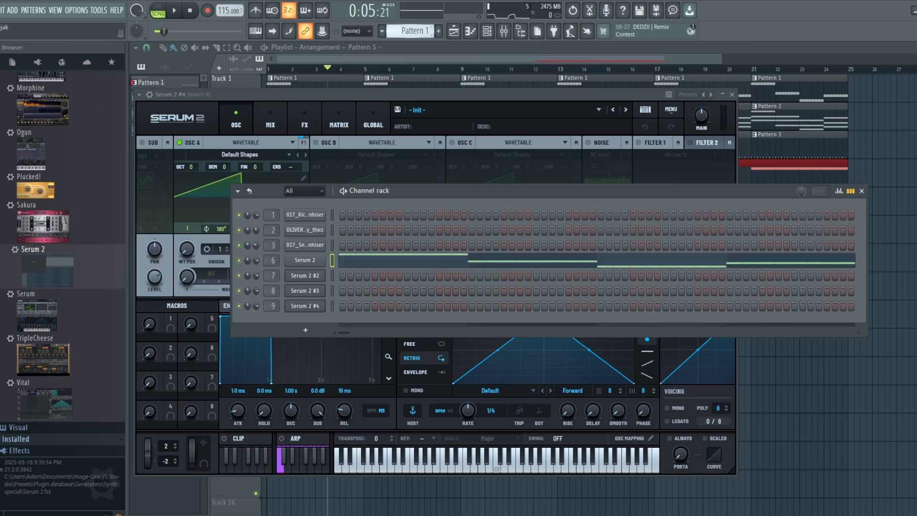
pyautogui.click(396, 266)
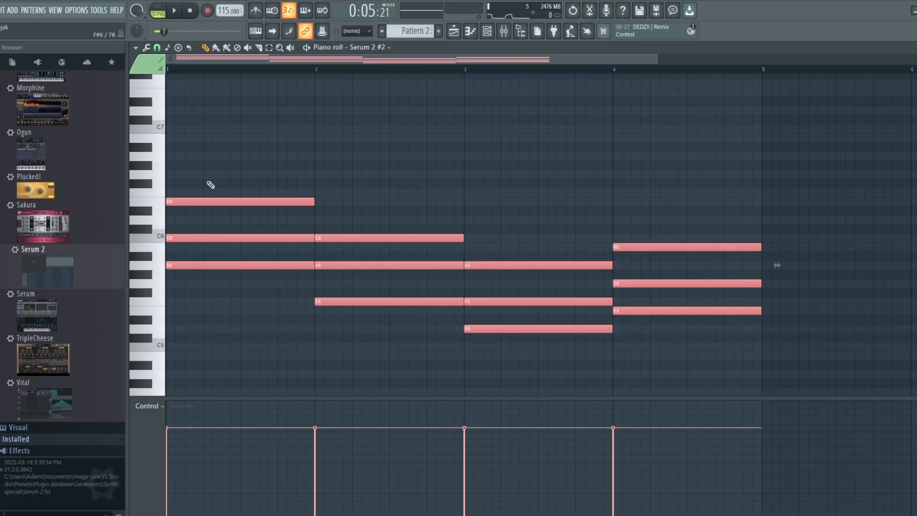
# - Paste the copied chords into Serum 2 #4's piano roll in Pattern 5 and show its synth
pyautogui.click(485, 34)
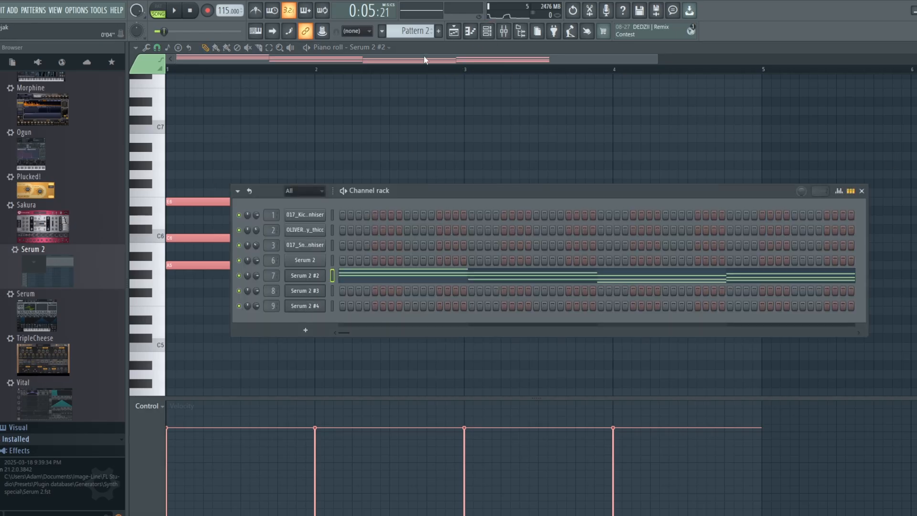
pyautogui.click(373, 48)
pyautogui.click(417, 28)
pyautogui.moveTo(415, 29); pyautogui.dragTo(415, 16)
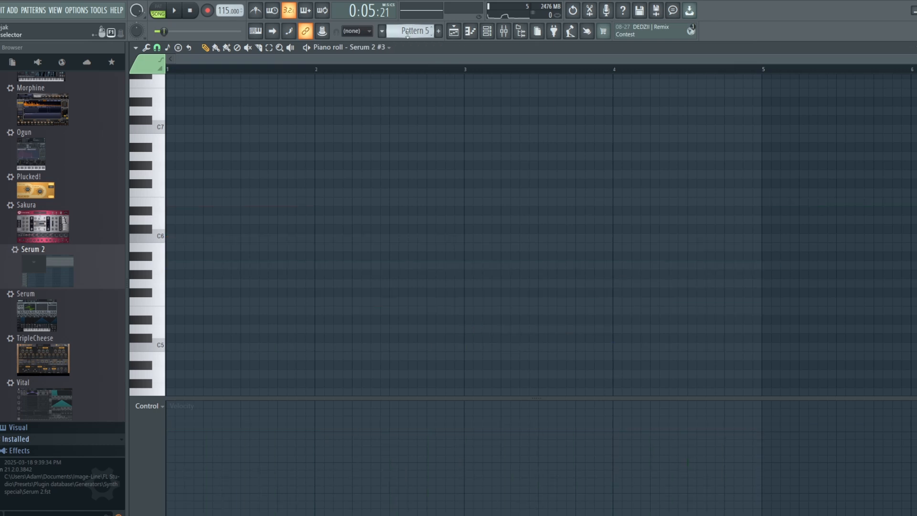
pyautogui.click(379, 47)
pyautogui.click(360, 124)
pyautogui.hotkey('ctrl', 'v')
pyautogui.press('F6')
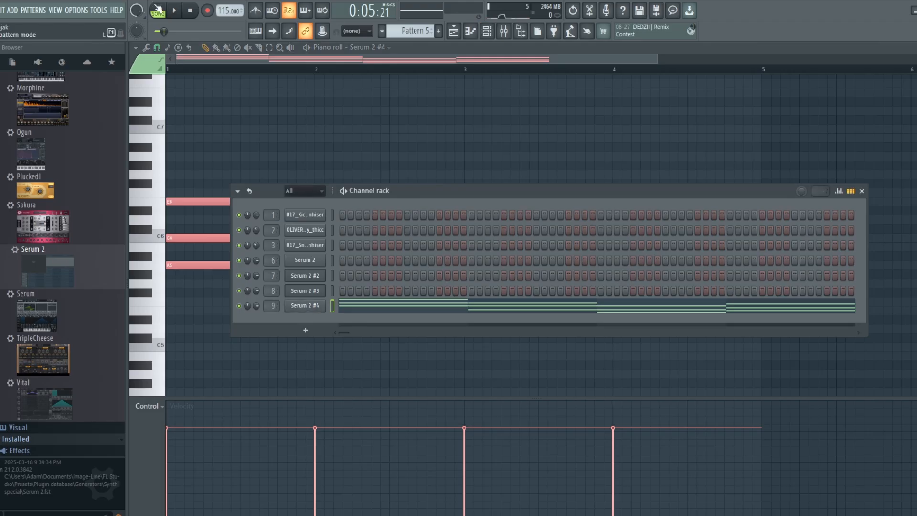
pyautogui.click(304, 300)
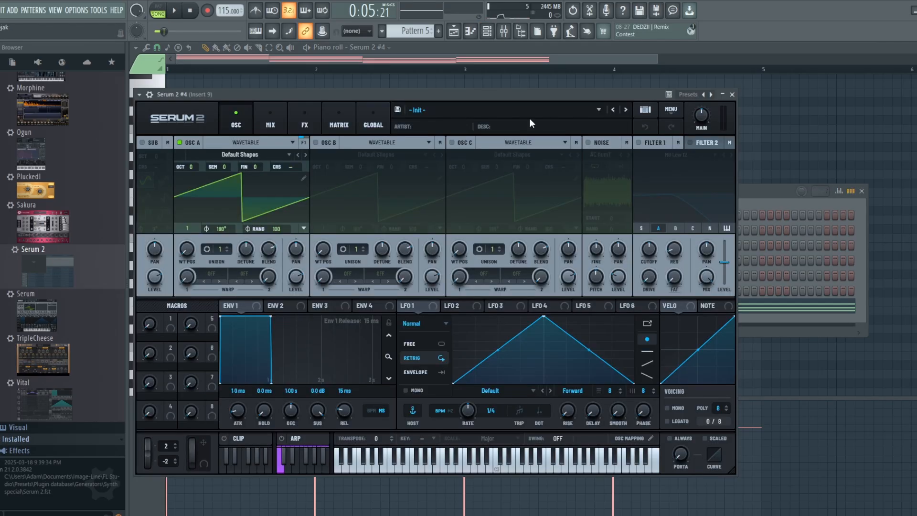
# - Load BR - Bright Octaves Synth Brass and lower Filter 1 cutoff while playing the pattern
pyautogui.click(478, 113)
pyautogui.moveTo(446, 128)
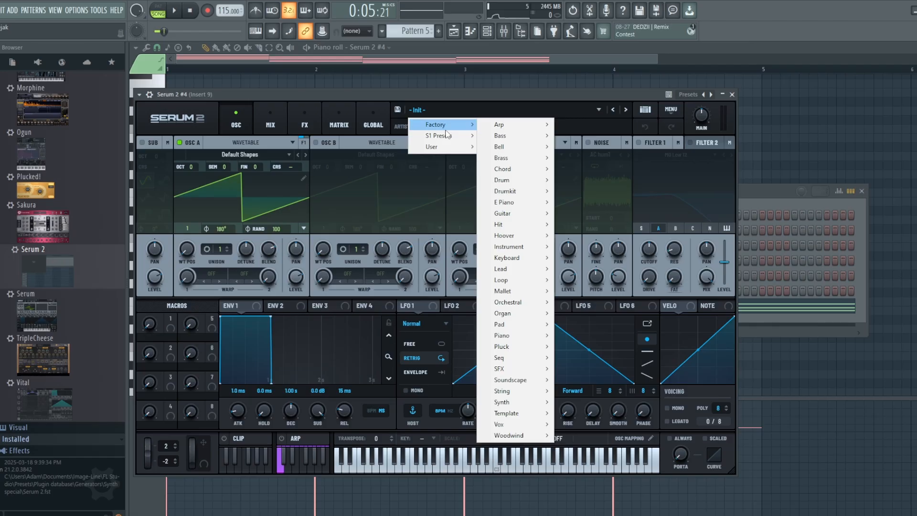
pyautogui.moveTo(519, 161)
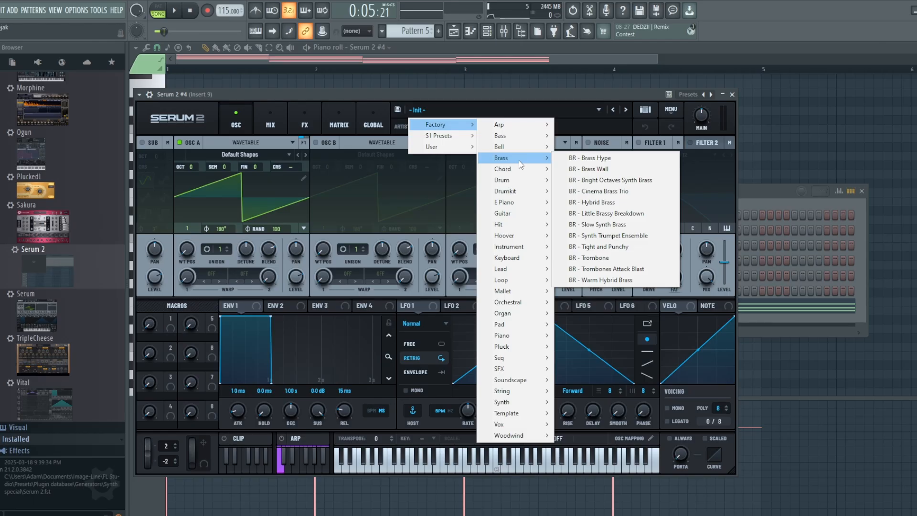
pyautogui.click(628, 181)
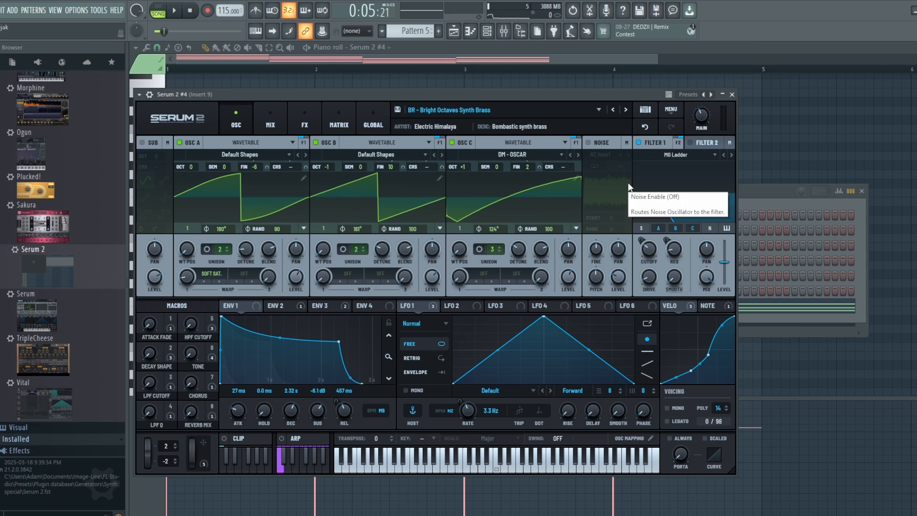
pyautogui.click(158, 11)
pyautogui.click(175, 10)
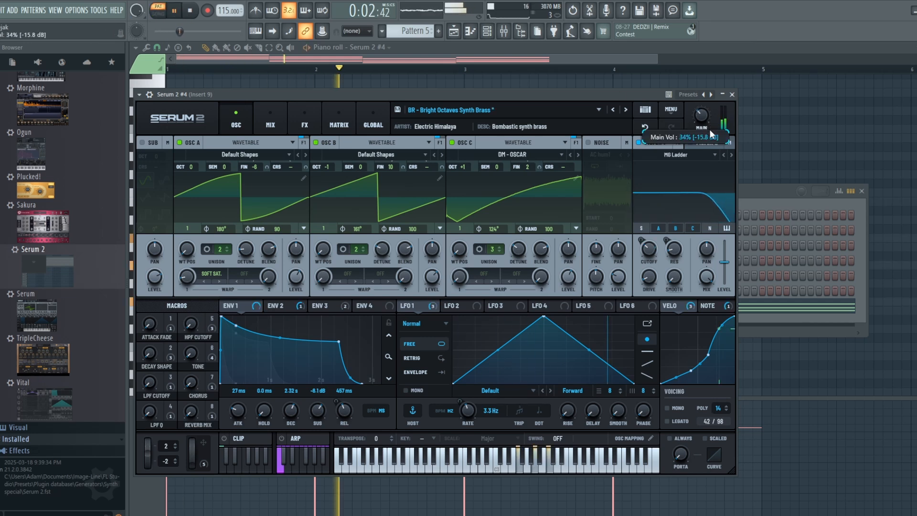
pyautogui.moveTo(644, 249); pyautogui.dragTo(647, 264)
pyautogui.click(453, 31)
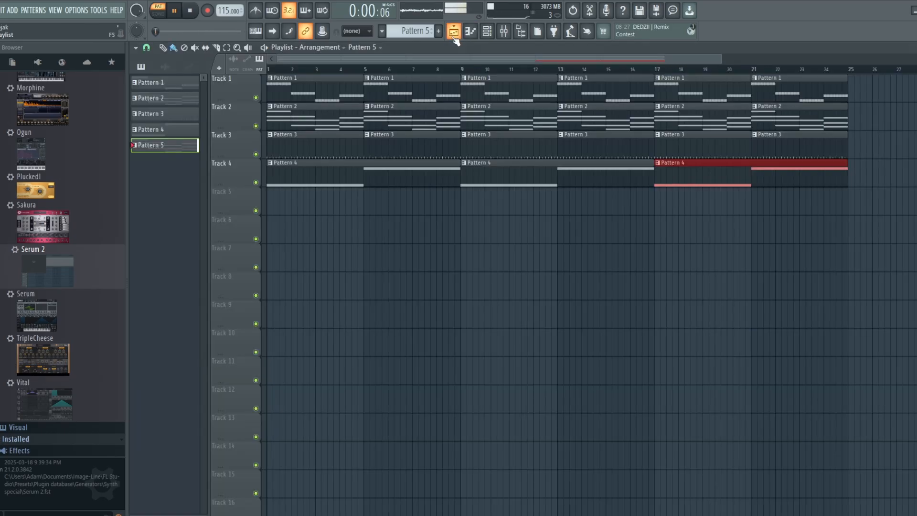
pyautogui.press('space')
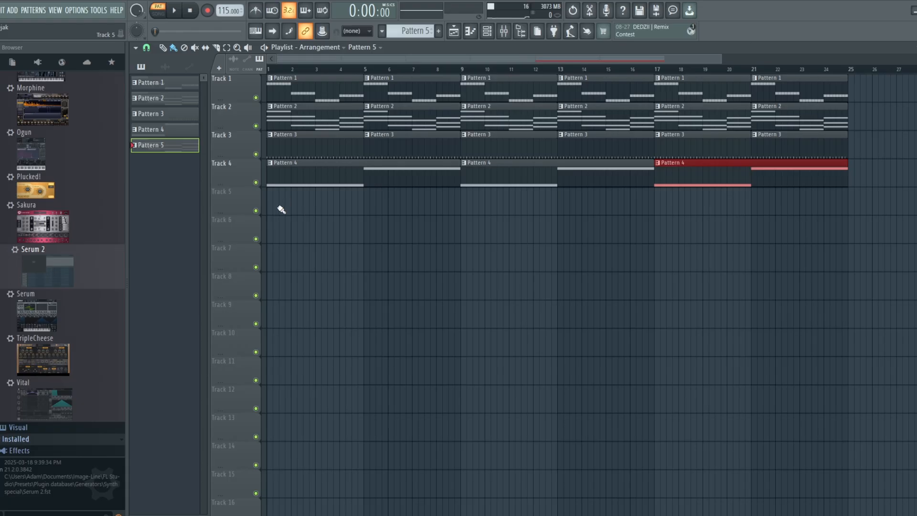
pyautogui.click(281, 209)
pyautogui.moveTo(305, 205); pyautogui.dragTo(271, 206)
pyautogui.hotkey('ctrl', 'b')
pyautogui.hotkey('ctrl', 'b')
pyautogui.hotkey('ctrl', 'b')
pyautogui.hotkey('ctrl', 'b')
pyautogui.hotkey('ctrl', 'b')
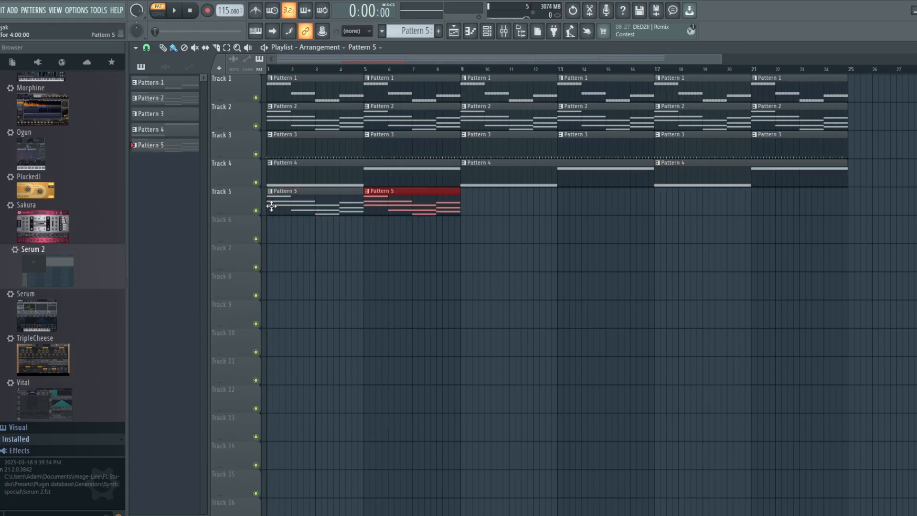
pyautogui.press('space')
pyautogui.press('space')
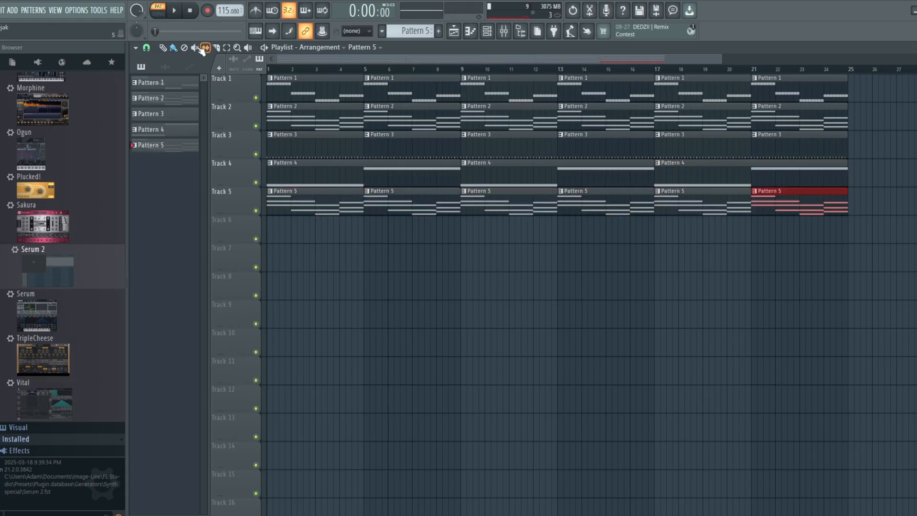
pyautogui.click(158, 10)
pyautogui.press('space')
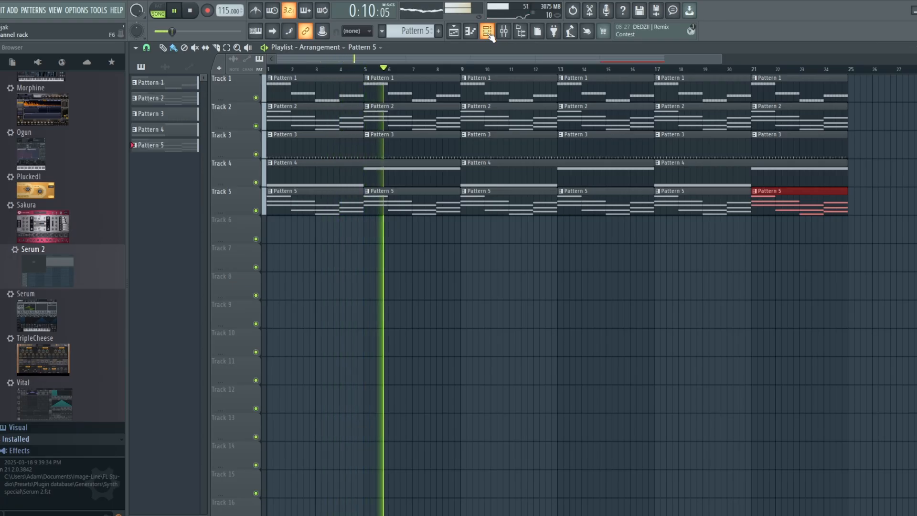
# - Try Insert 9's pan then recentre it, and lower the Arp fader to about -4.8 dB
pyautogui.click(513, 34)
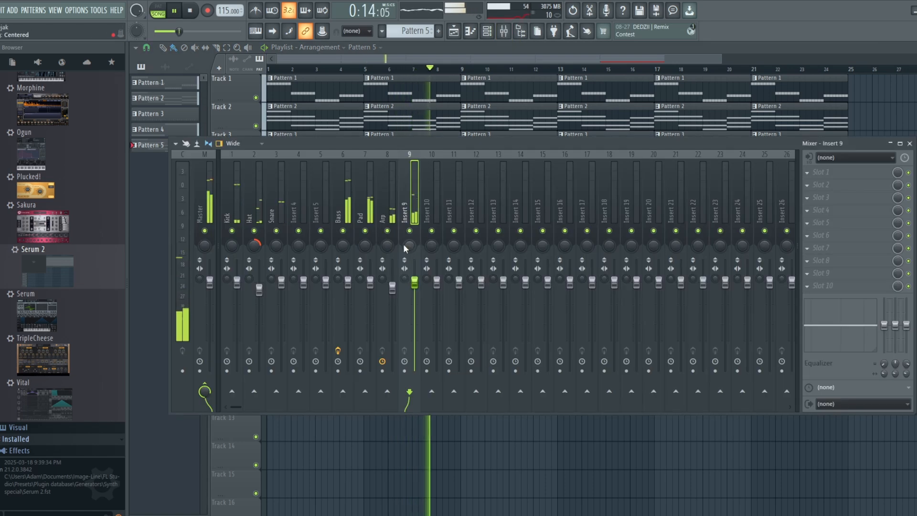
pyautogui.moveTo(410, 246); pyautogui.dragTo(410, 249)
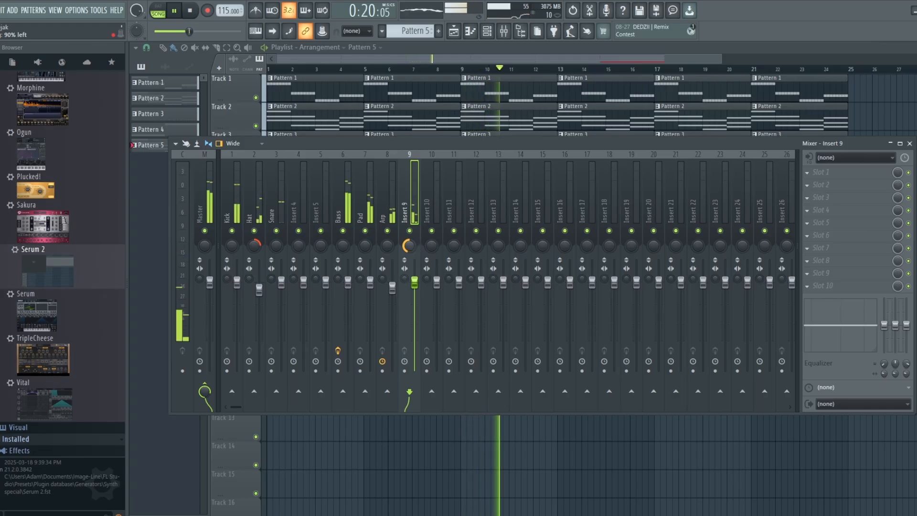
pyautogui.moveTo(410, 247); pyautogui.dragTo(386, 260)
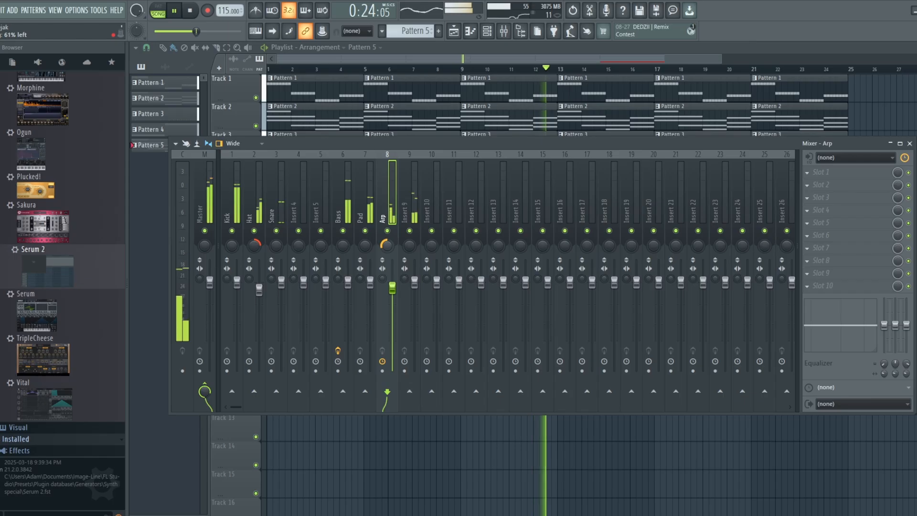
pyautogui.moveTo(396, 290); pyautogui.dragTo(394, 304)
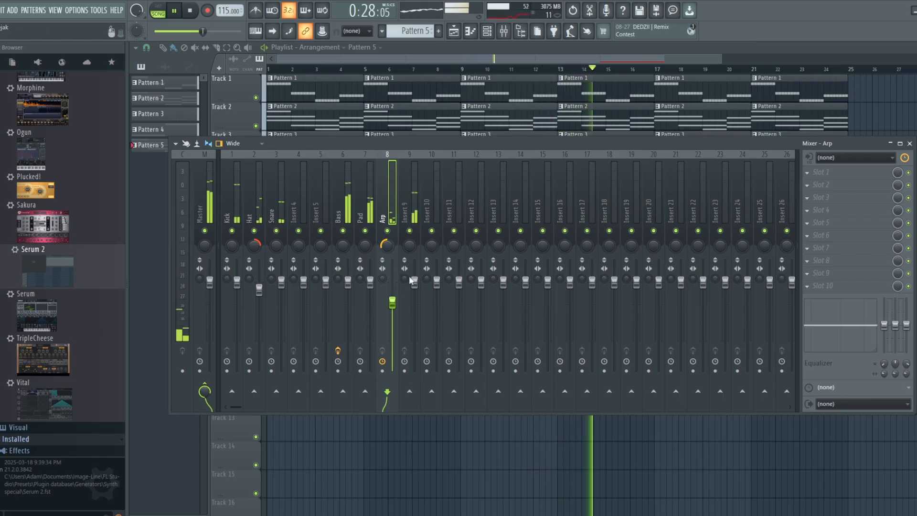
pyautogui.moveTo(394, 304); pyautogui.dragTo(394, 301)
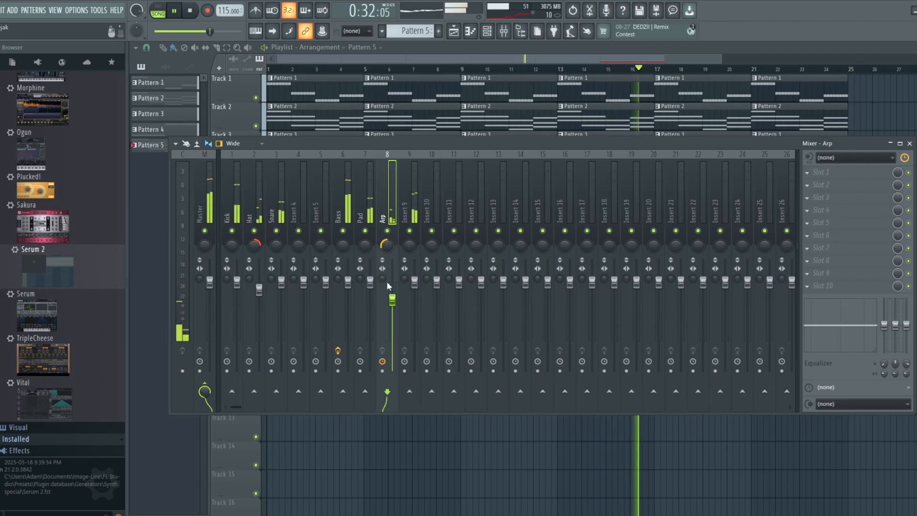
# - Audition the mix with the Bass and Pad inserts soloed, then unsolo all inserts
pyautogui.press('space')
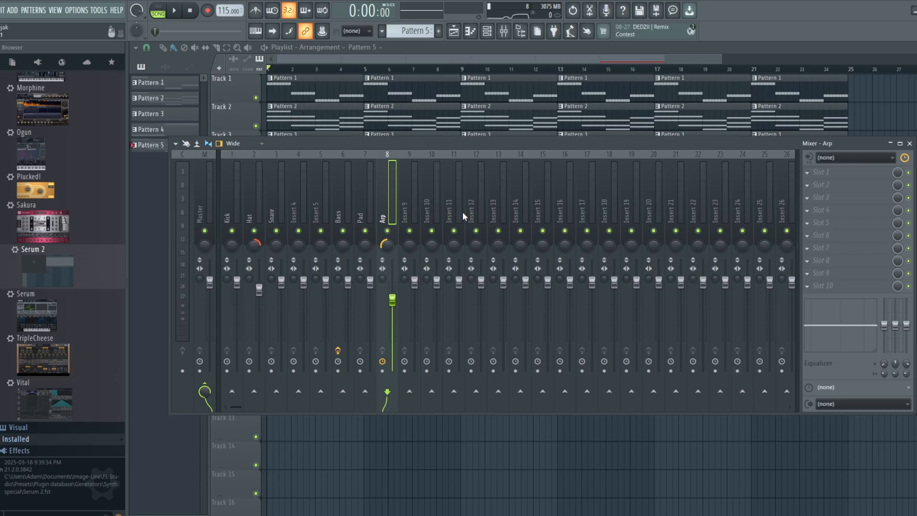
pyautogui.press('space')
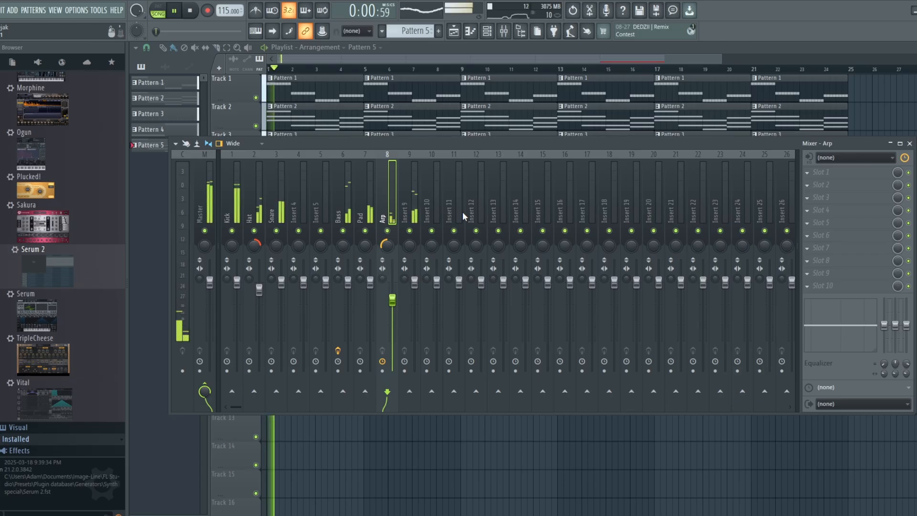
pyautogui.press('space')
pyautogui.rightClick(344, 232)
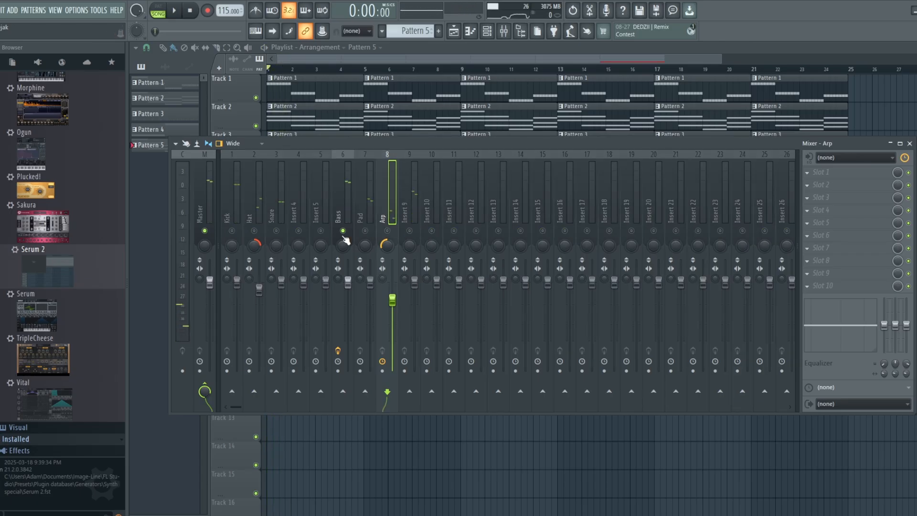
pyautogui.rightClick(365, 232)
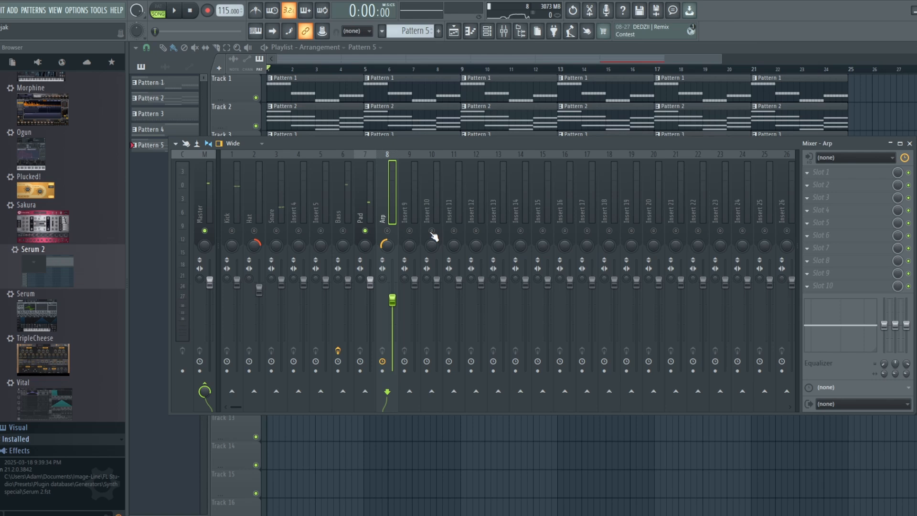
pyautogui.press('space')
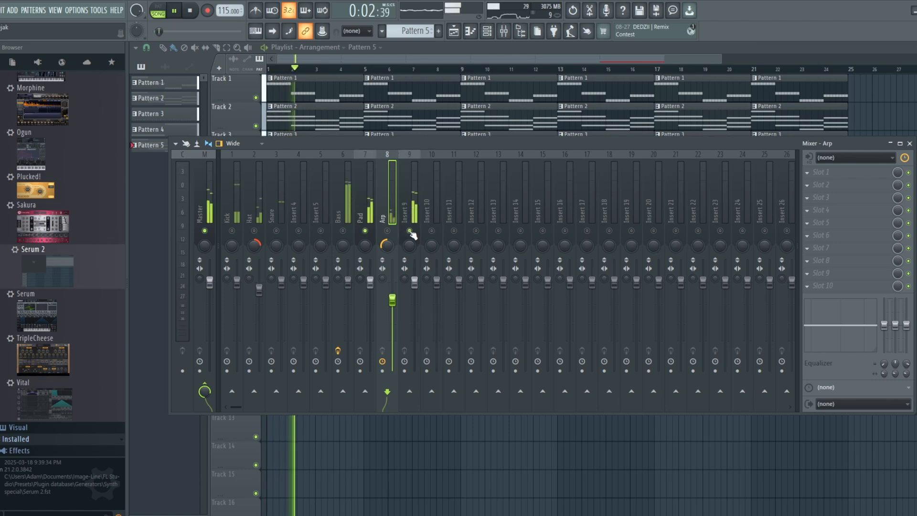
pyautogui.press('space')
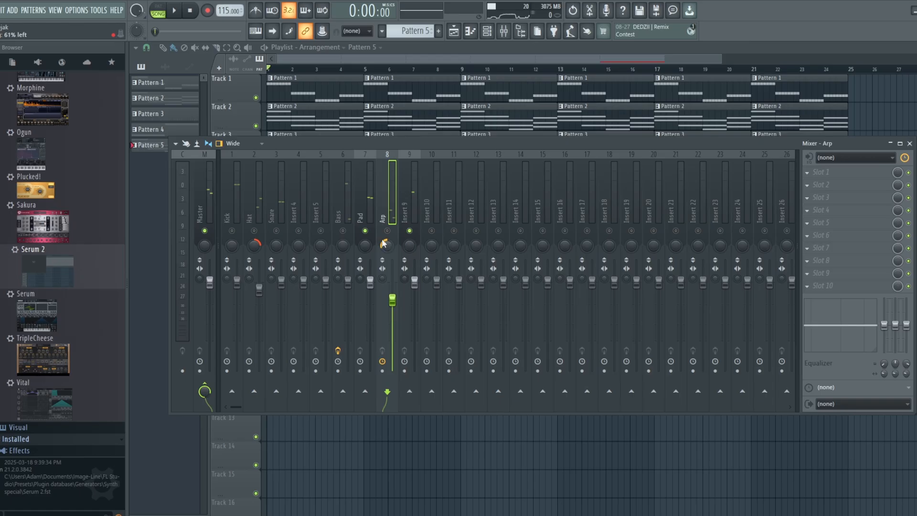
pyautogui.rightClick(413, 237)
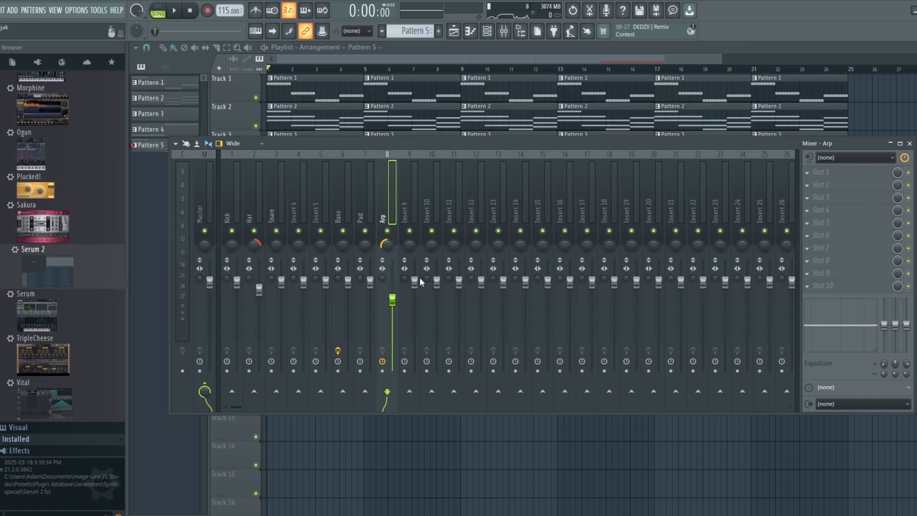
# - Rename mixer Insert 9 to 'Brass Stab'
pyautogui.rightClick(409, 152)
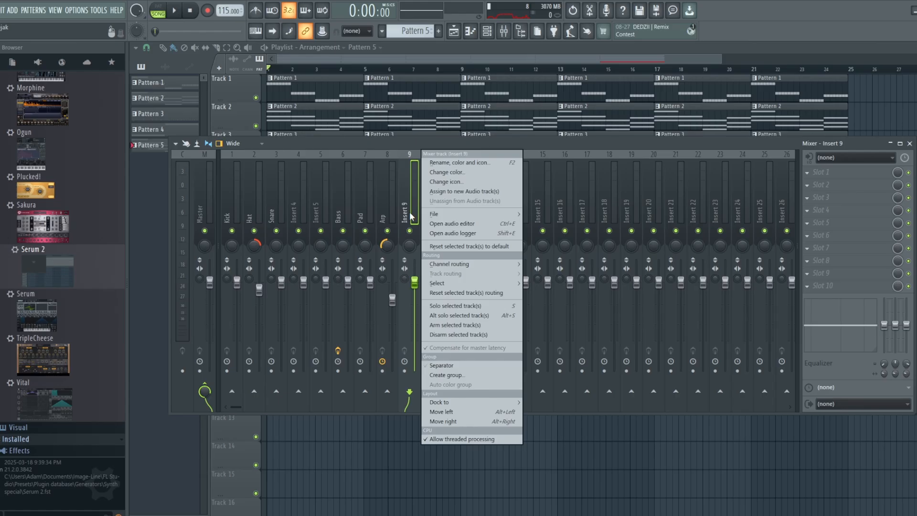
pyautogui.click(468, 163)
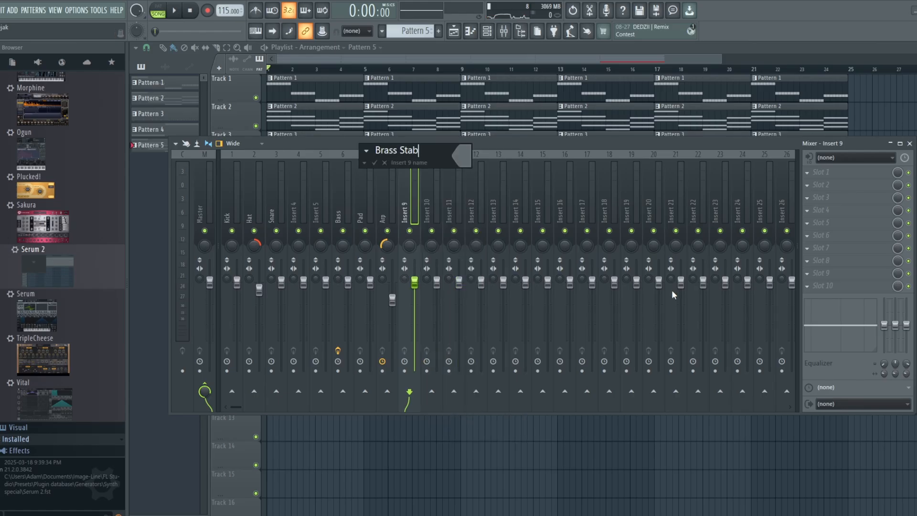
pyautogui.write('Brass Stab')
pyautogui.press('Return')
# - Close the mixer, audition the arrangement, then stop and create an empty Pattern 6
pyautogui.press('F9')
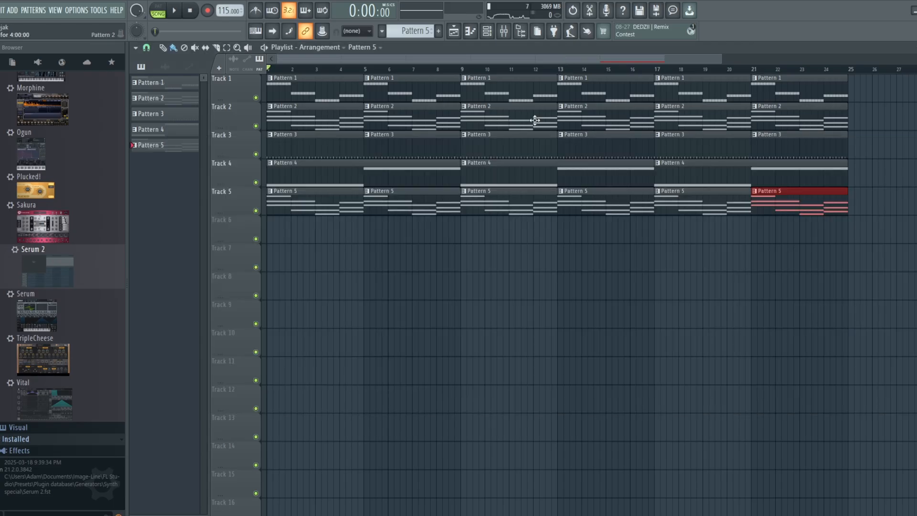
pyautogui.press('space')
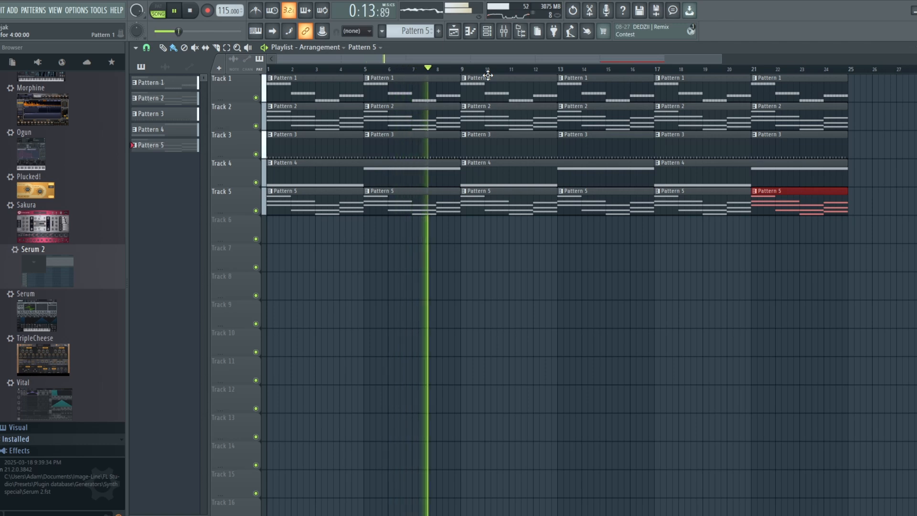
pyautogui.press('space')
pyautogui.press('F4')
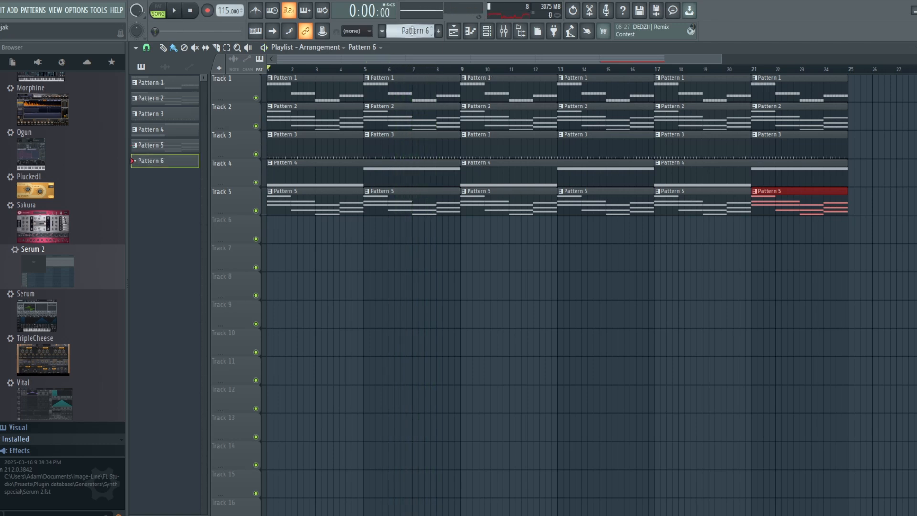
# - Add a Serum 2 #5 channel on insert 10 and open its Init preset menu
pyautogui.click(486, 31)
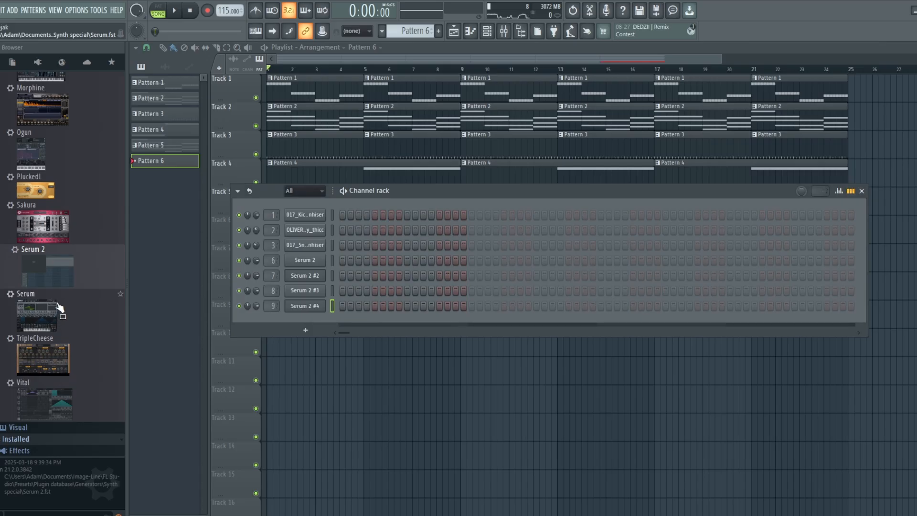
pyautogui.moveTo(65, 276); pyautogui.dragTo(317, 329)
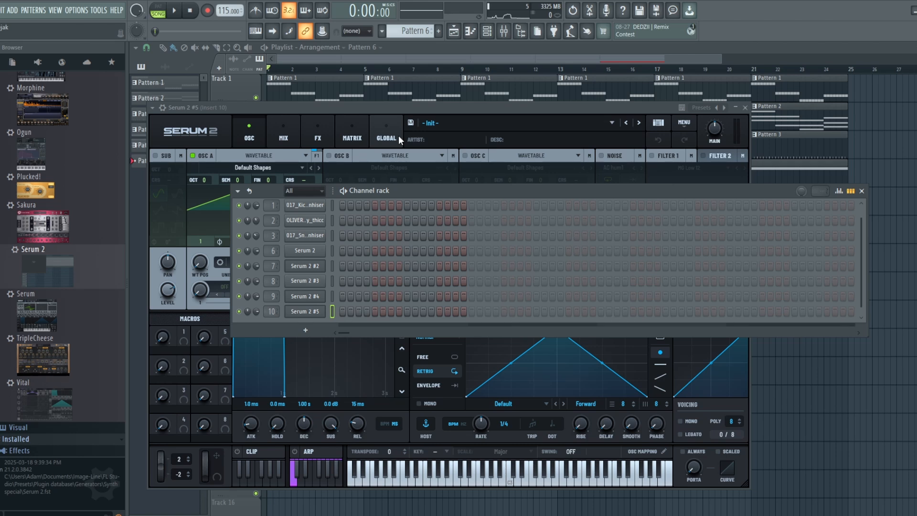
pyautogui.click(551, 122)
pyautogui.moveTo(473, 144)
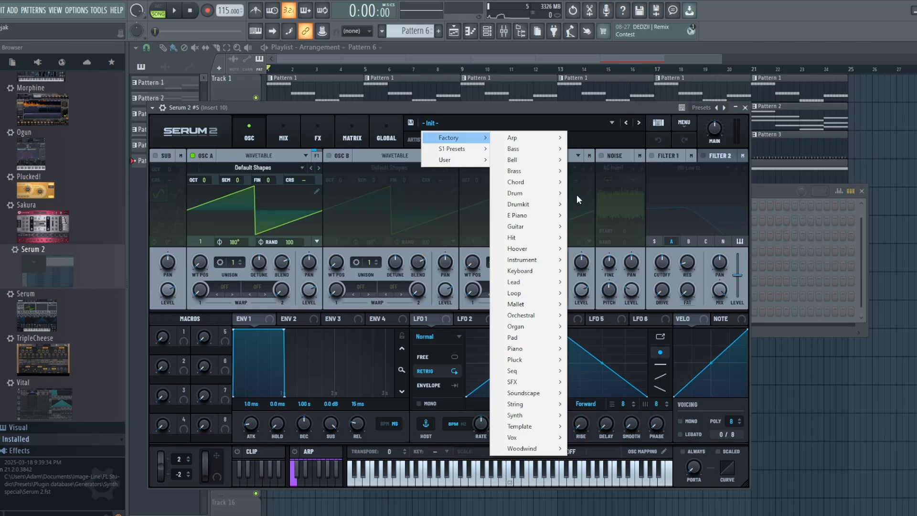
# - Load PD - Brass 'n' Plucks, max the PAD<->PLUCK macro, and close Serum
pyautogui.moveTo(542, 351)
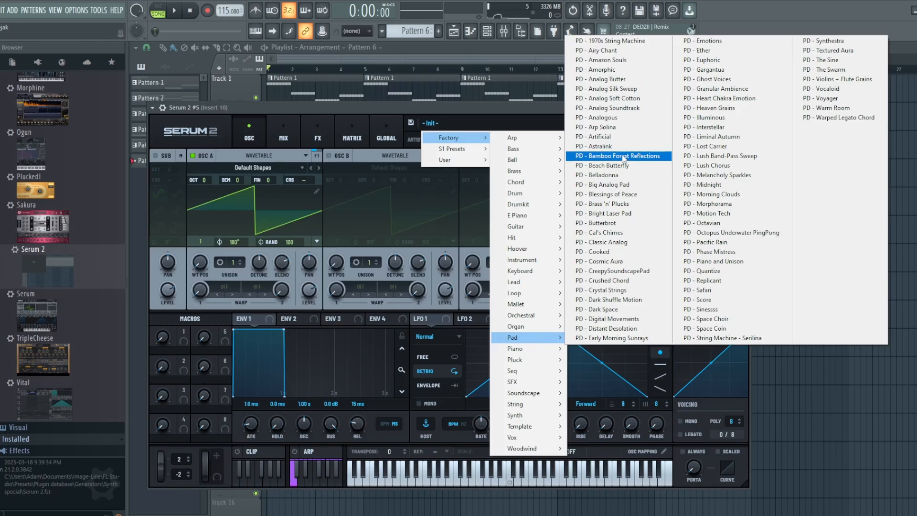
pyautogui.click(619, 204)
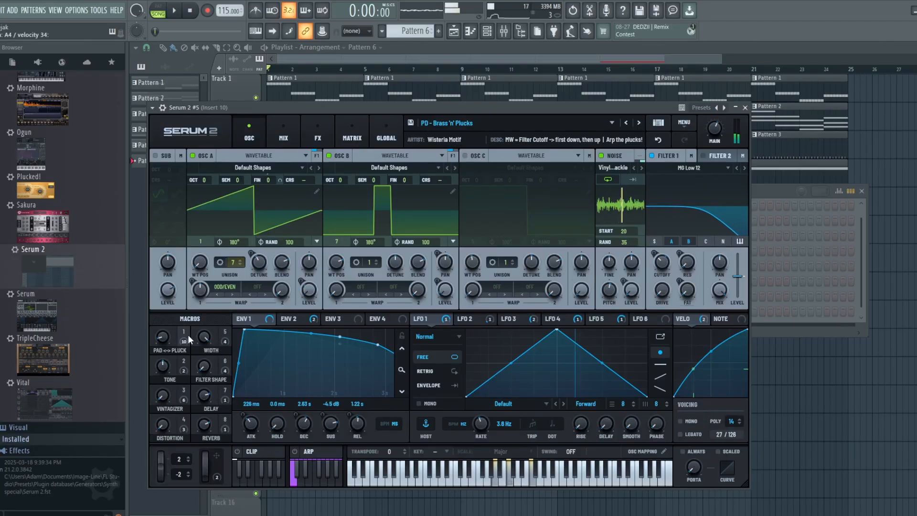
pyautogui.moveTo(165, 339); pyautogui.dragTo(153, 226)
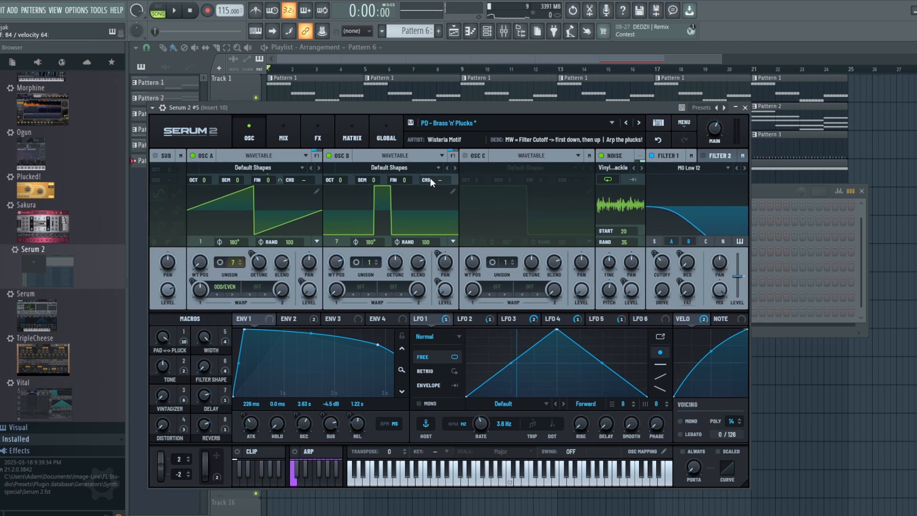
pyautogui.click(422, 60)
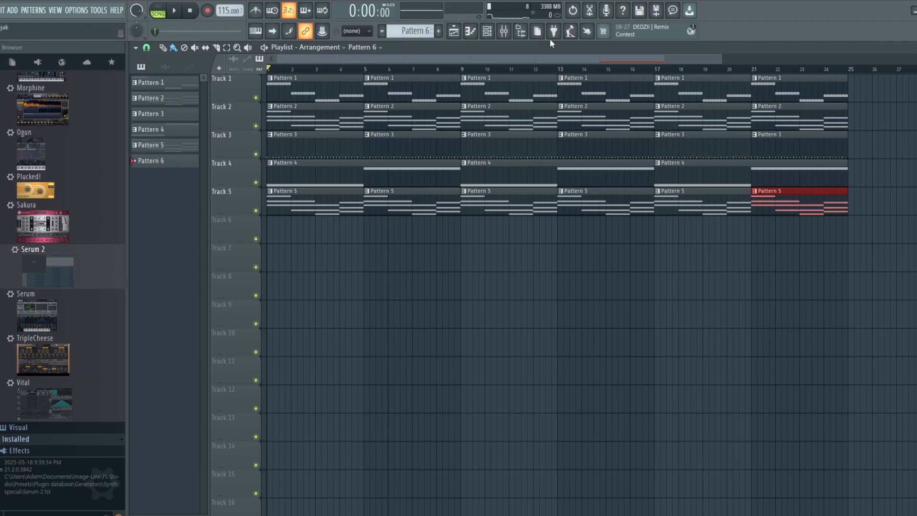
# - Select all of Serum 2 #2's chord notes in an earlier pattern
pyautogui.moveTo(411, 31); pyautogui.dragTo(411, 41)
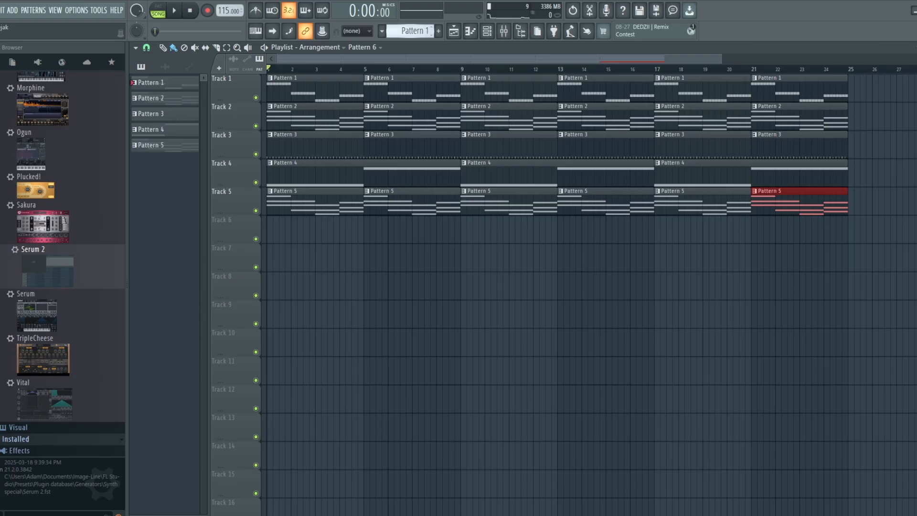
pyautogui.press('F7')
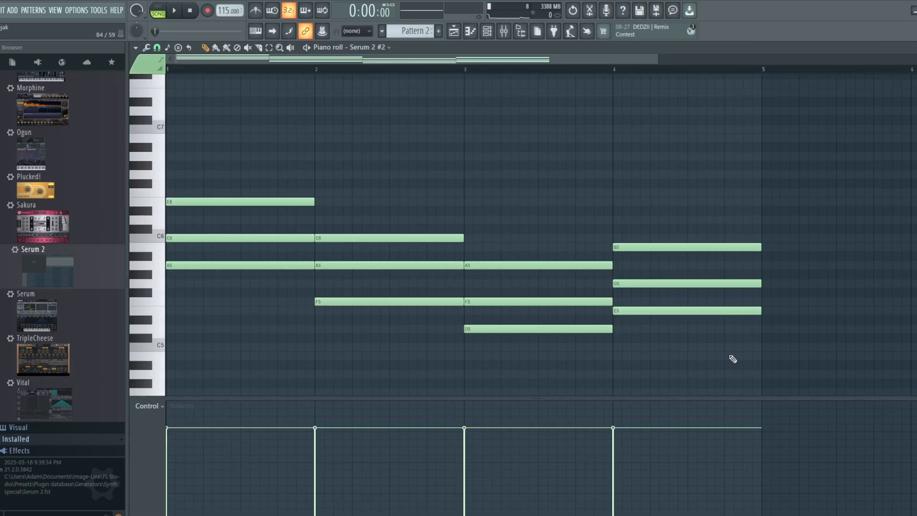
pyautogui.moveTo(728, 359); pyautogui.dragTo(249, 173)
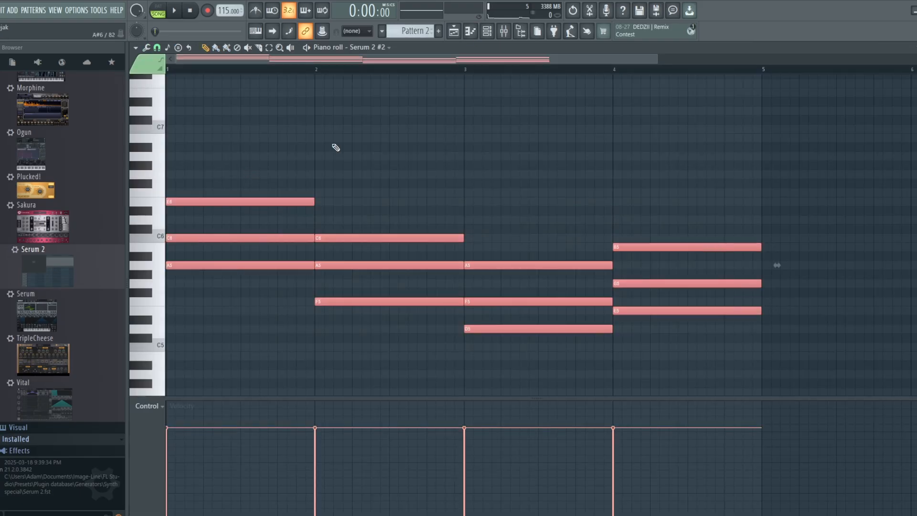
# - Paste the chord notes into Pattern 6 on the Serum 2 #5 channel
pyautogui.click(486, 33)
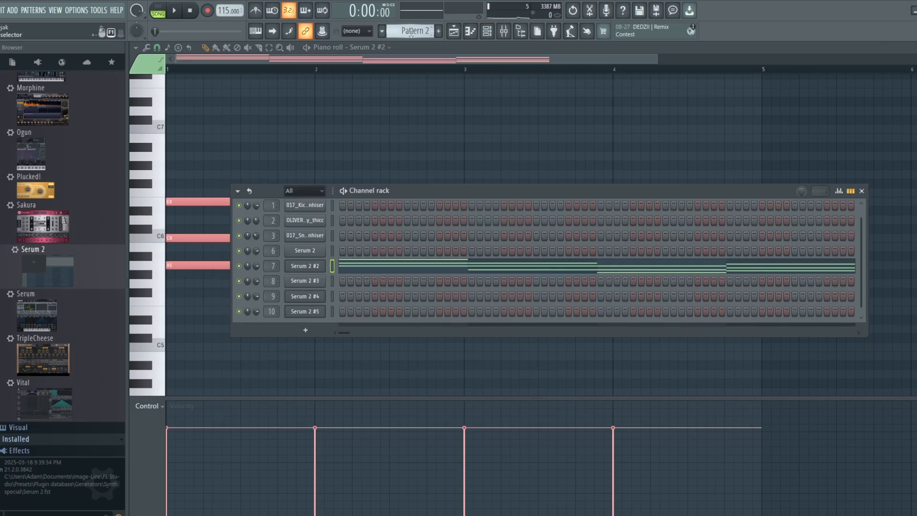
pyautogui.moveTo(420, 31); pyautogui.dragTo(421, 19)
pyautogui.press('F4')
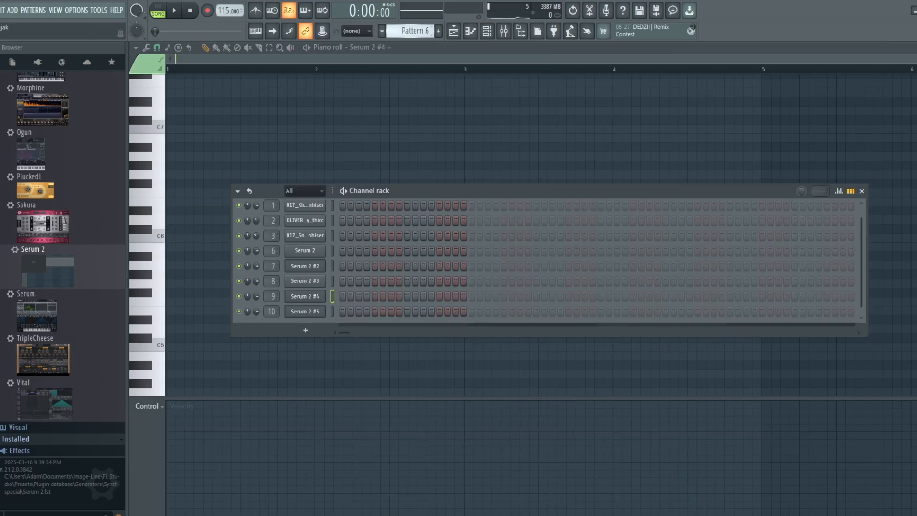
pyautogui.click(382, 47)
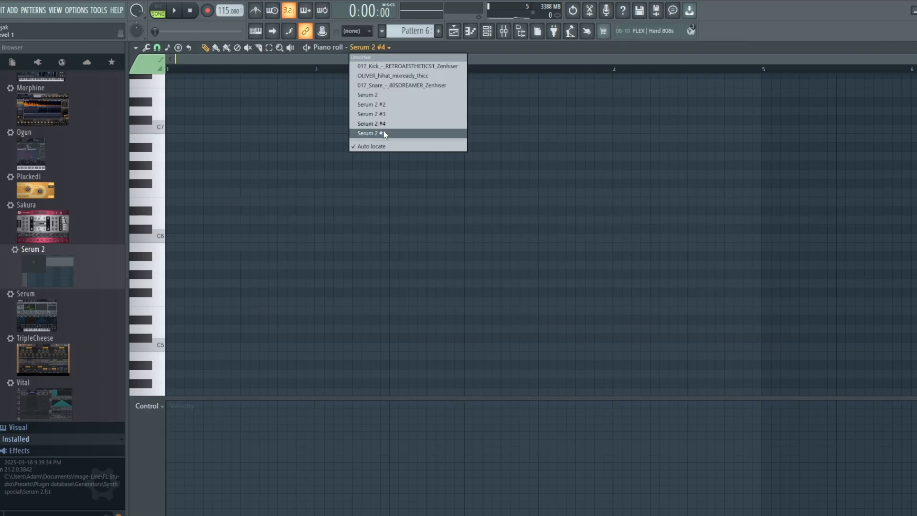
pyautogui.click(384, 133)
pyautogui.hotkey('ctrl', 'v')
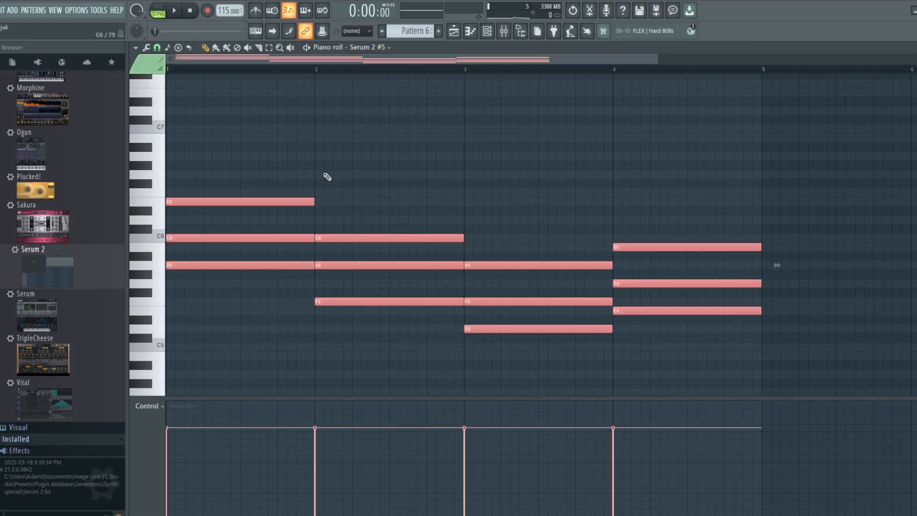
# - Loop Pattern 6 and break bar 1's chord into short staggered C6, E6 and D6 notes
pyautogui.click(157, 14)
pyautogui.press('space')
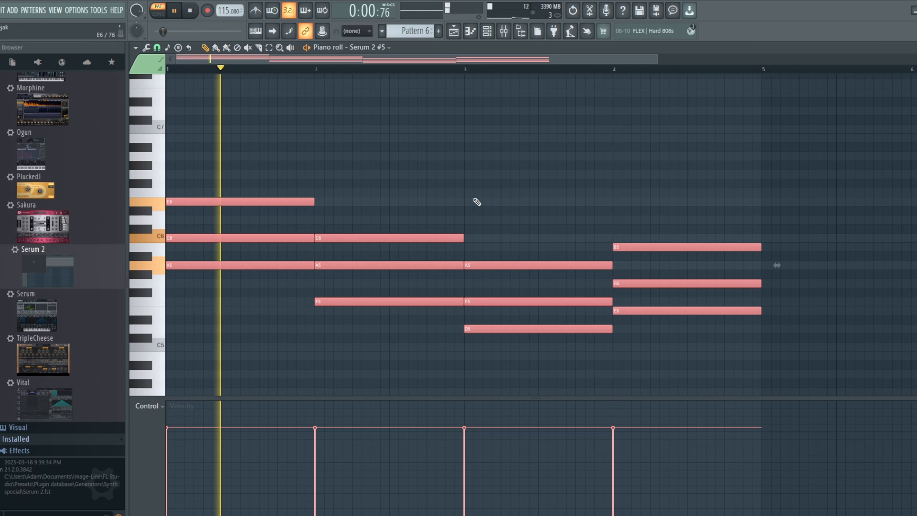
pyautogui.press('space')
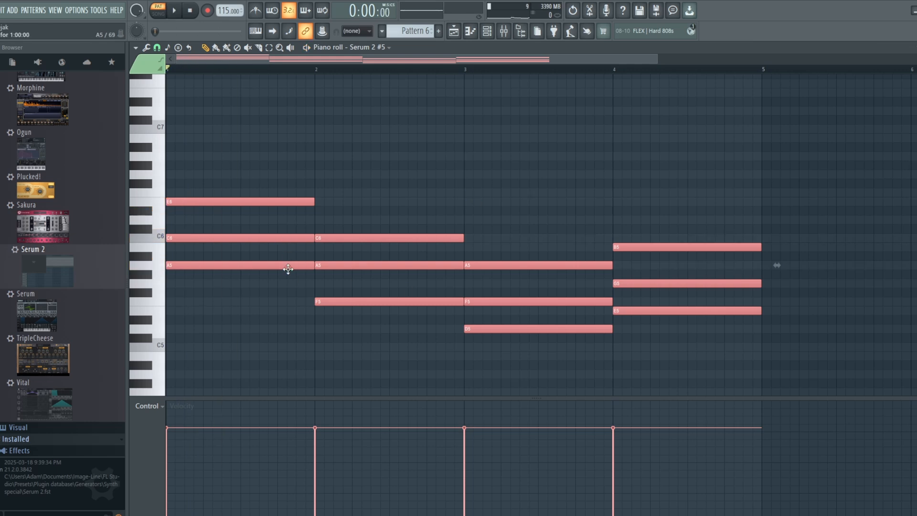
pyautogui.hotkey('ctrl', 'd')
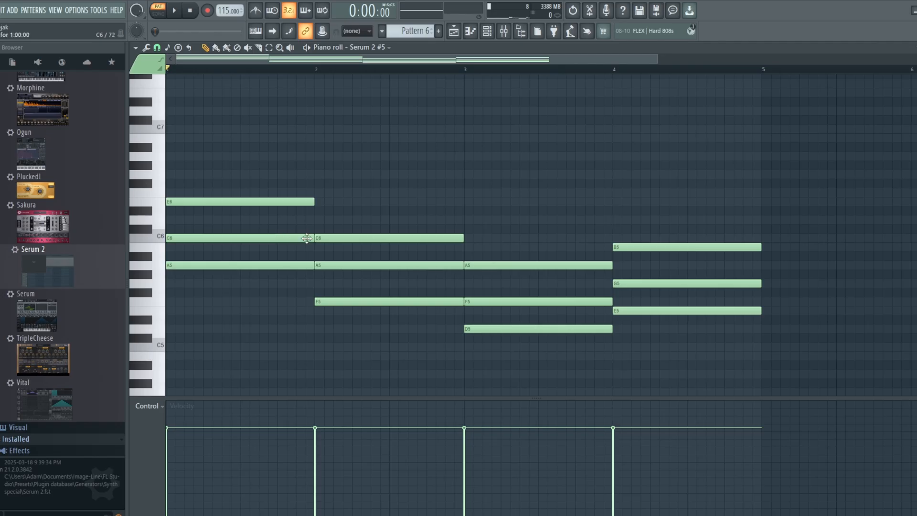
pyautogui.moveTo(314, 238); pyautogui.dragTo(238, 235)
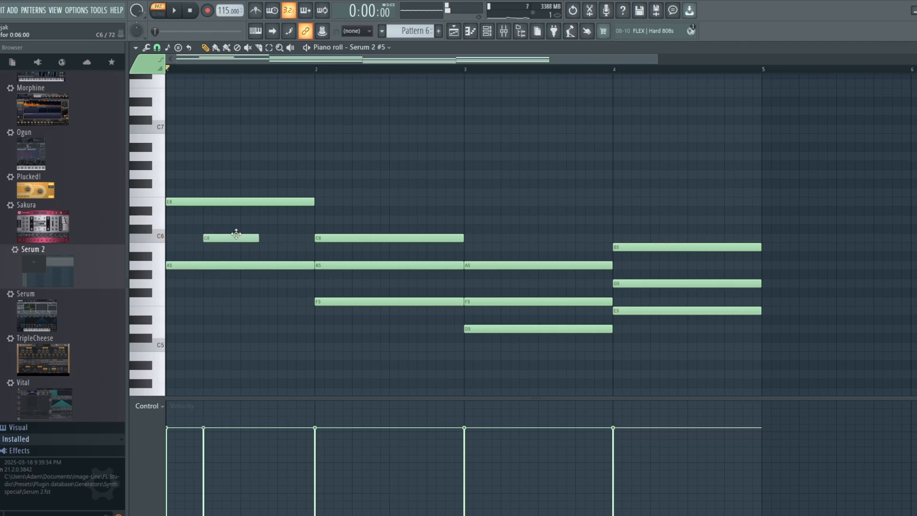
pyautogui.moveTo(240, 201); pyautogui.dragTo(317, 204)
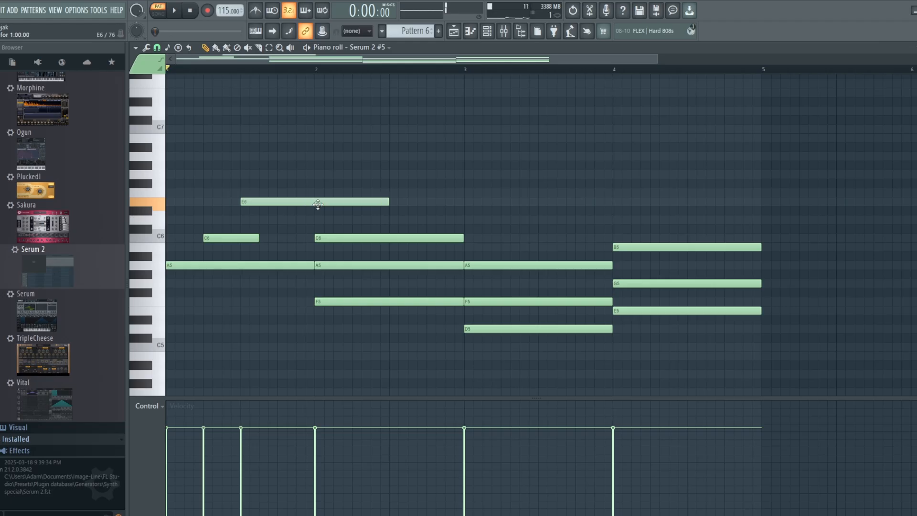
pyautogui.press('space')
pyautogui.moveTo(339, 202); pyautogui.dragTo(331, 201)
pyautogui.click(290, 220)
pyautogui.moveTo(379, 202); pyautogui.dragTo(331, 220)
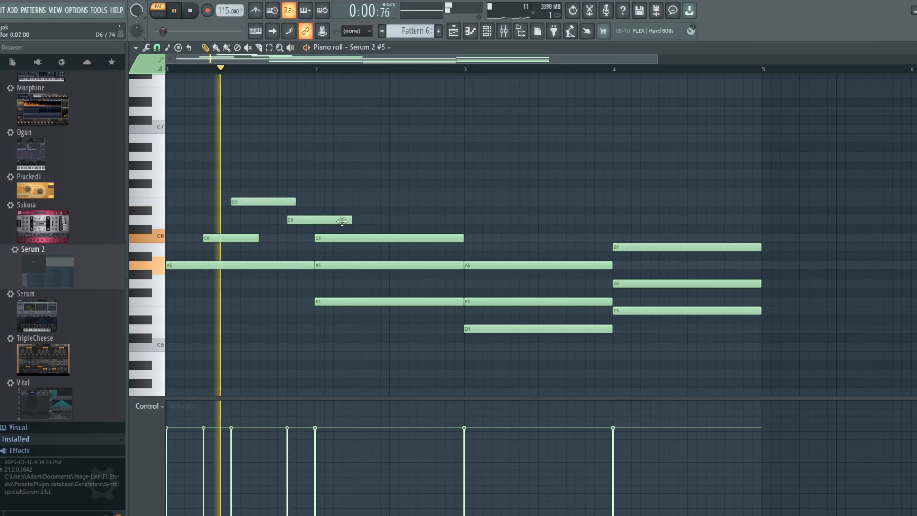
pyautogui.press('space')
pyautogui.press('space')
# - Replace bar 2's long A5 and F5 notes with shorter ones, then place Pattern 6 on Track 6 at bar 1
pyautogui.press('space')
pyautogui.press('space')
pyautogui.press('space')
pyautogui.press('space')
pyautogui.press('space')
pyautogui.rightClick(350, 266)
pyautogui.press('space')
pyautogui.moveTo(461, 237); pyautogui.dragTo(384, 302)
pyautogui.press('space')
pyautogui.press('space')
pyautogui.click(376, 265)
pyautogui.press('space')
pyautogui.press('space')
pyautogui.press('space')
pyautogui.rightClick(396, 301)
pyautogui.press('space')
pyautogui.press('space')
pyautogui.press('space')
pyautogui.press('space')
pyautogui.press('space')
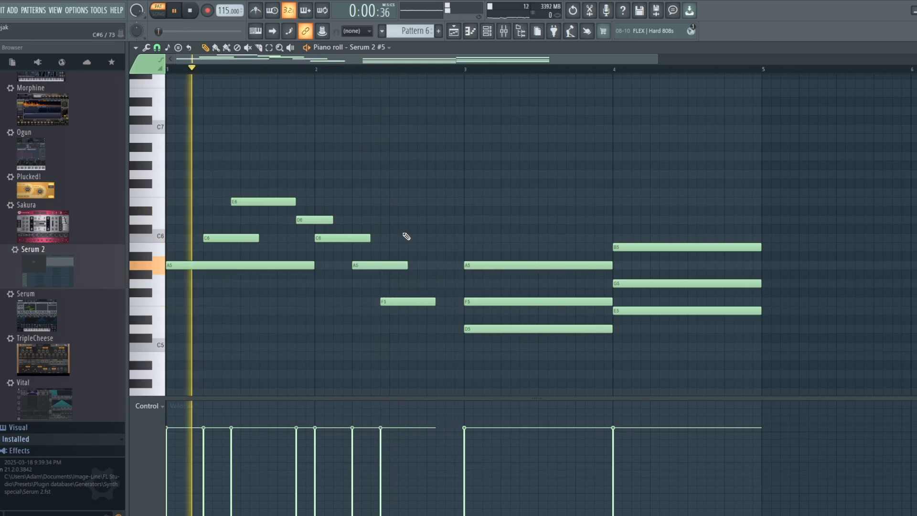
pyautogui.press('space')
pyautogui.press('F5')
pyautogui.click(288, 235)
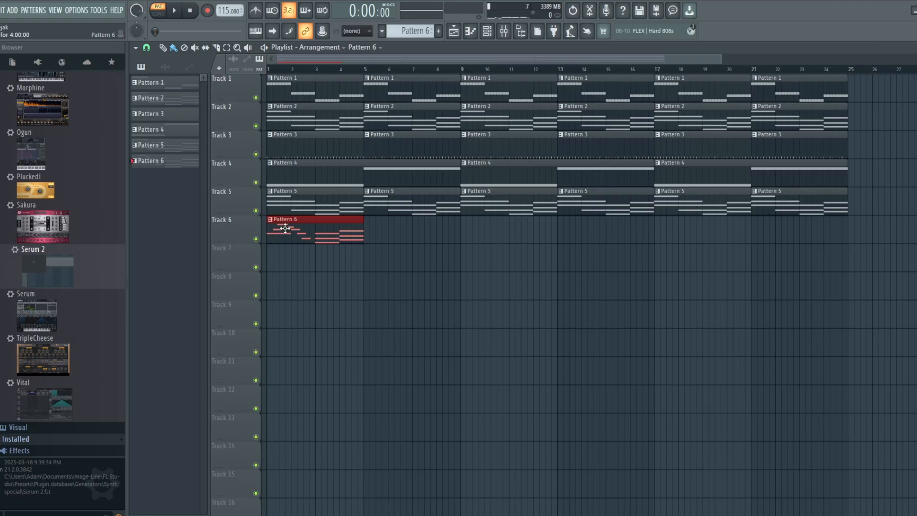
# - Duplicate the Pattern 6 clip to bar 5 and play the song with Pattern 6's notes open
pyautogui.hotkey('ctrl', 'b')
pyautogui.press('l')
pyautogui.press('F7')
pyautogui.press('space')
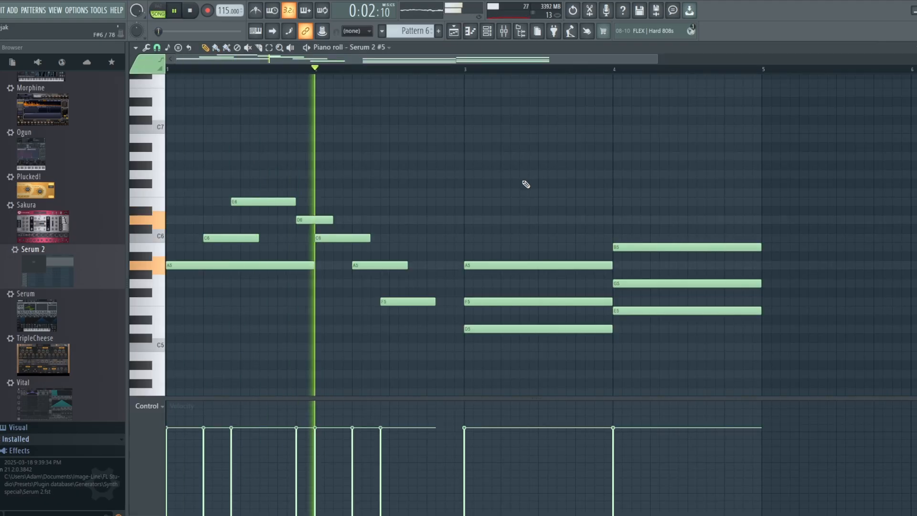
pyautogui.press('space')
pyautogui.press('space')
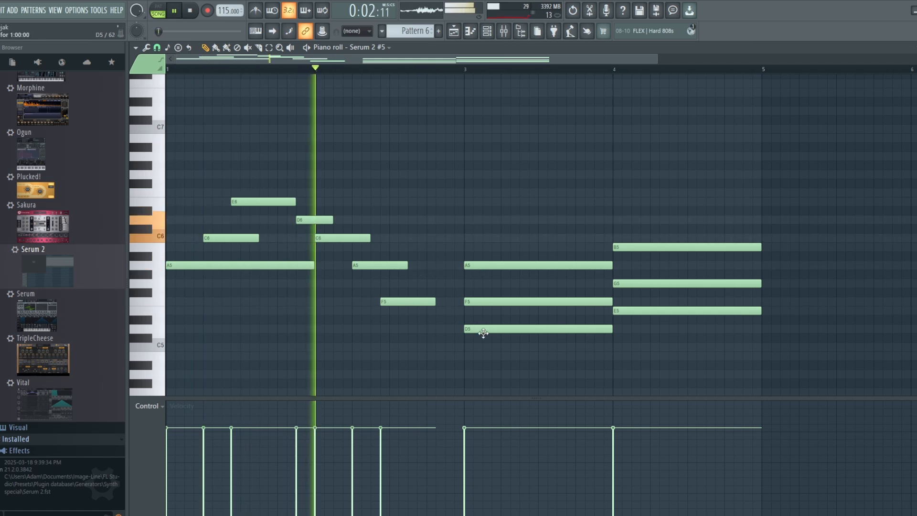
# - In bar 3, delete the long F5 and redraw shorter D5, A5 and B5 notes
pyautogui.rightClick(496, 302)
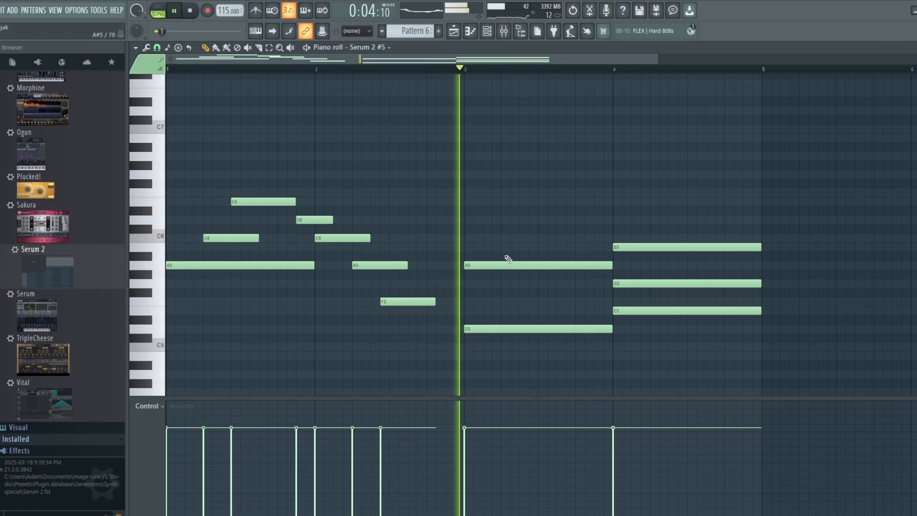
pyautogui.press('space')
pyautogui.moveTo(544, 265); pyautogui.dragTo(563, 263)
pyautogui.moveTo(530, 265); pyautogui.dragTo(530, 296)
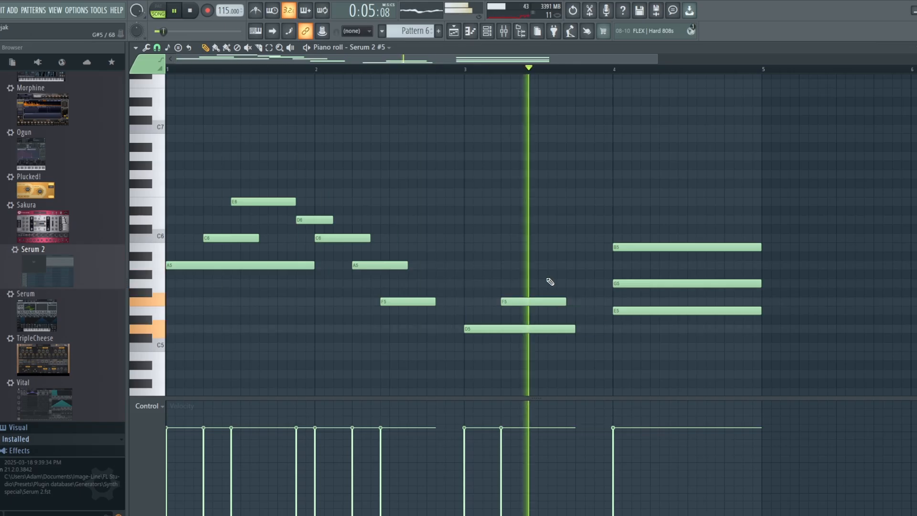
pyautogui.click(545, 265)
pyautogui.click(564, 247)
# - Stagger bar 4 into descending B5, G5, E5 notes and nudge A5 and F5 one step later
pyautogui.moveTo(761, 247); pyautogui.dragTo(658, 247)
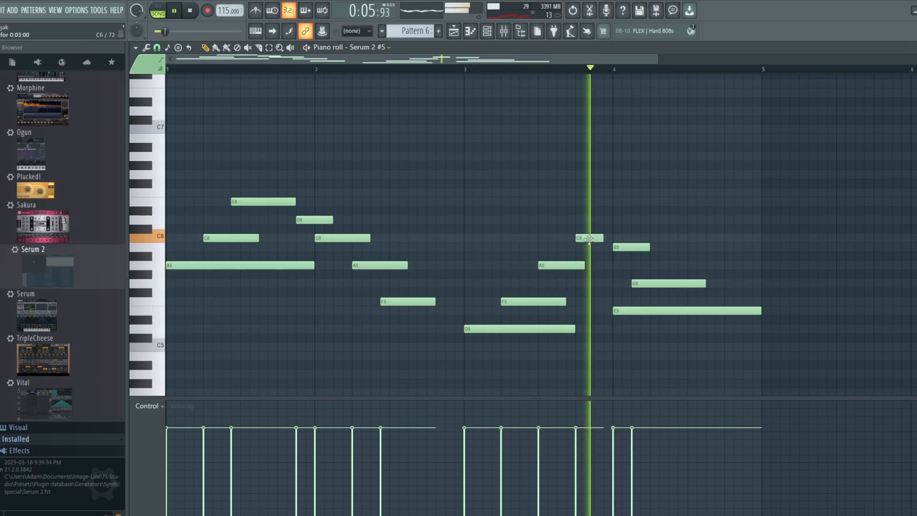
pyautogui.press('space')
pyautogui.moveTo(667, 311); pyautogui.dragTo(714, 311)
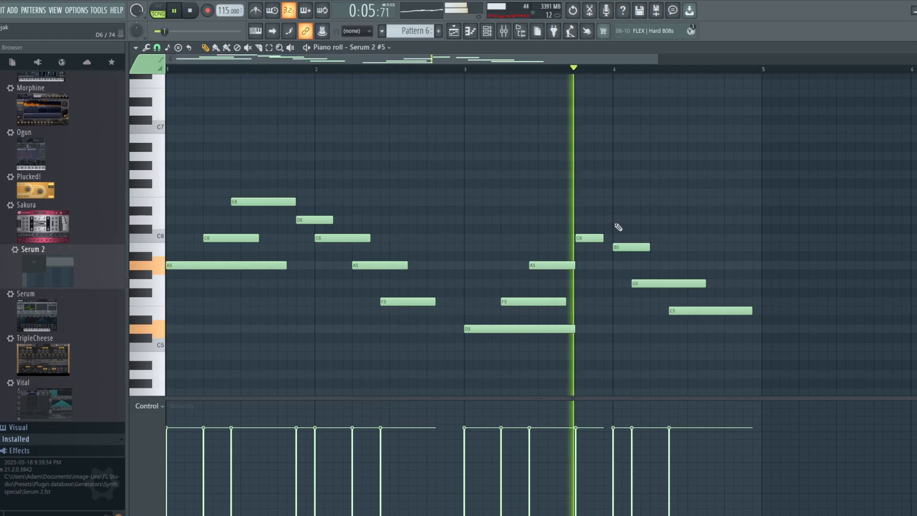
pyautogui.press('space')
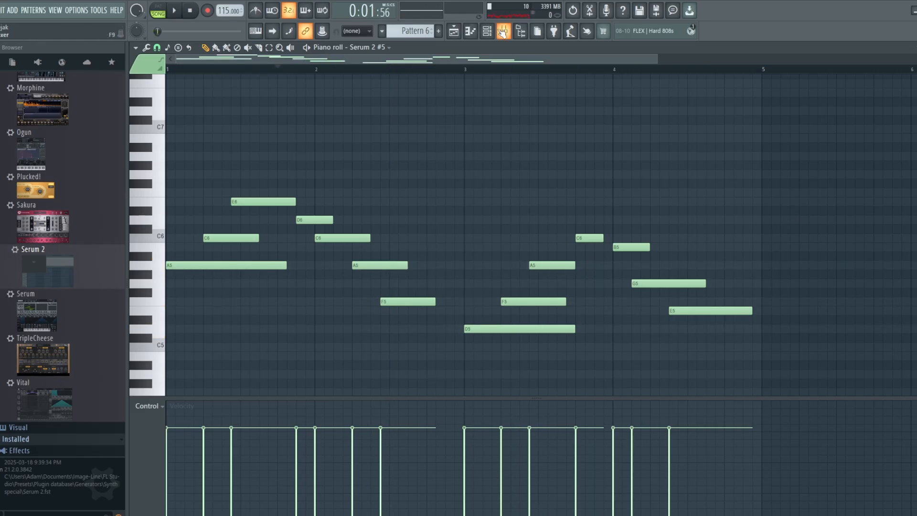
# - Turn Serum 2 #5's PAD<->PLUCK macro down while auditioning the song
pyautogui.click(488, 31)
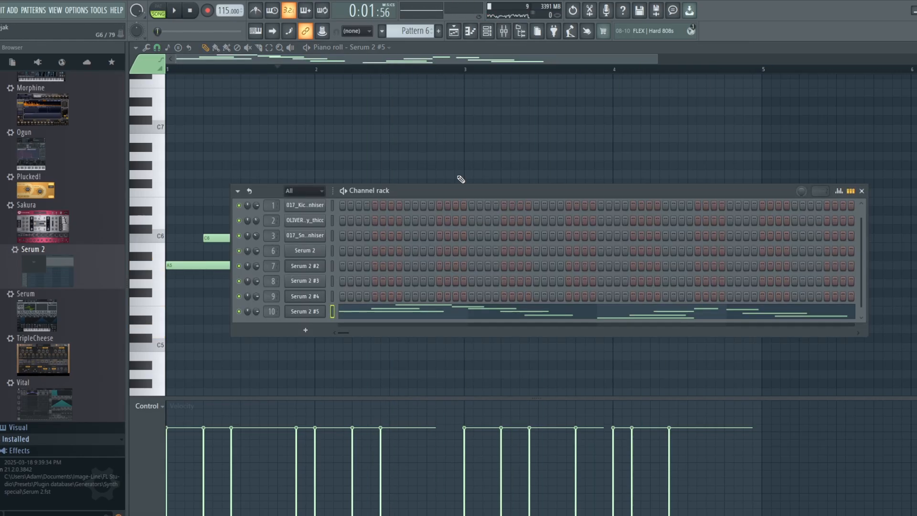
pyautogui.click(302, 311)
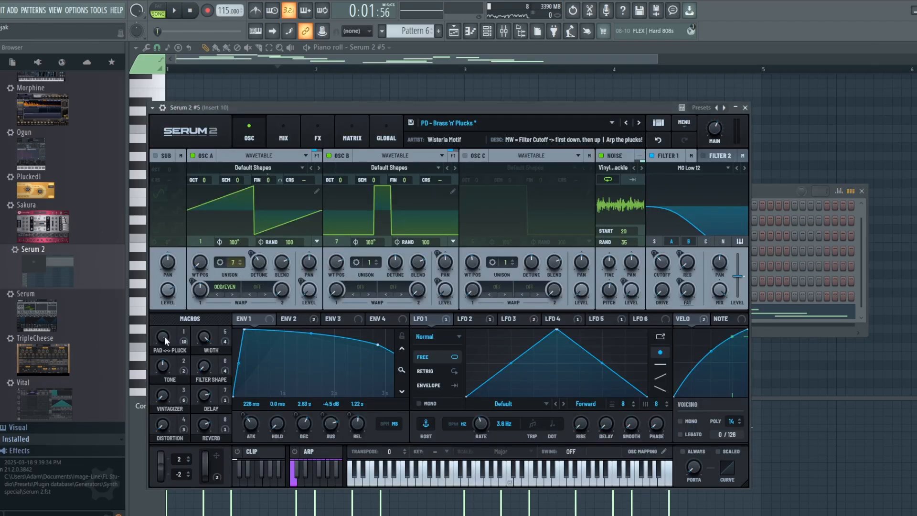
pyautogui.press('space')
pyautogui.moveTo(164, 336); pyautogui.dragTo(165, 364)
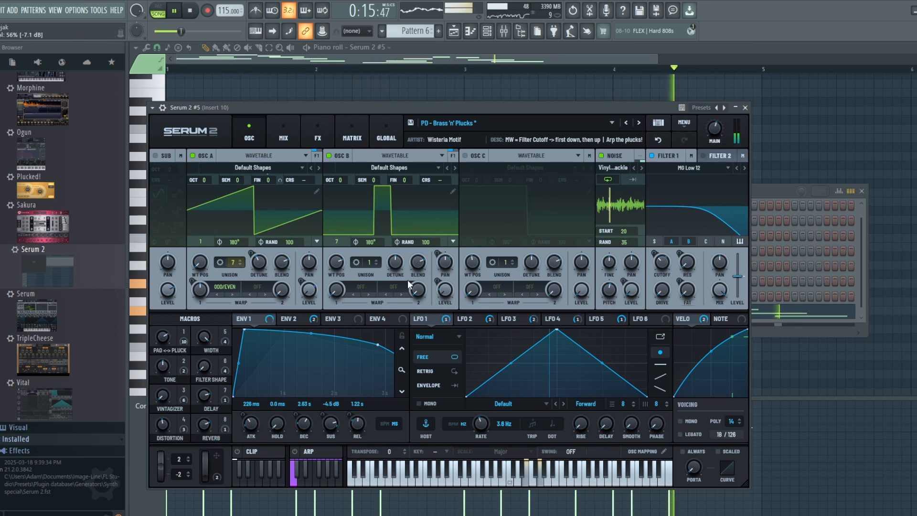
pyautogui.press('space')
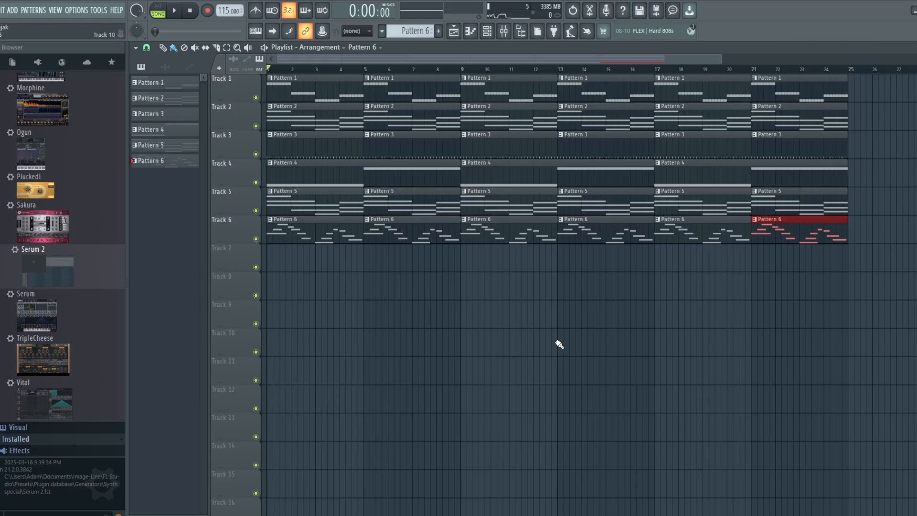
# - Play the full six-track arrangement from the start
pyautogui.press('space')
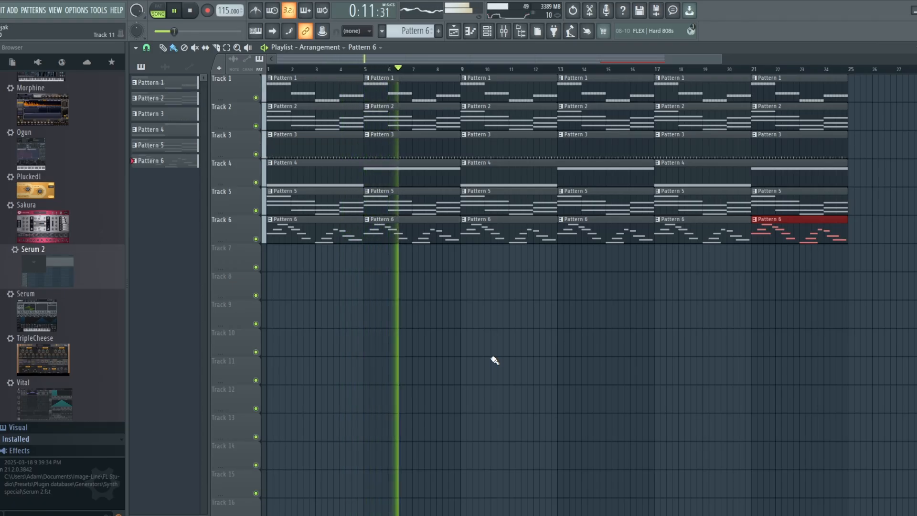
# - Open the mixer, stop playback and name insert 10 'Lead'
pyautogui.click(505, 32)
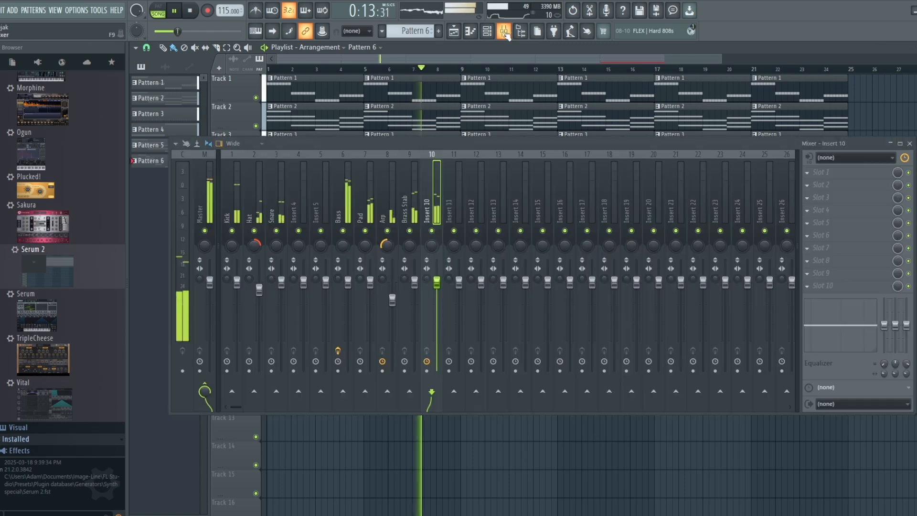
pyautogui.press('space')
pyautogui.press('F2')
pyautogui.write('Lead')
pyautogui.press('Return')
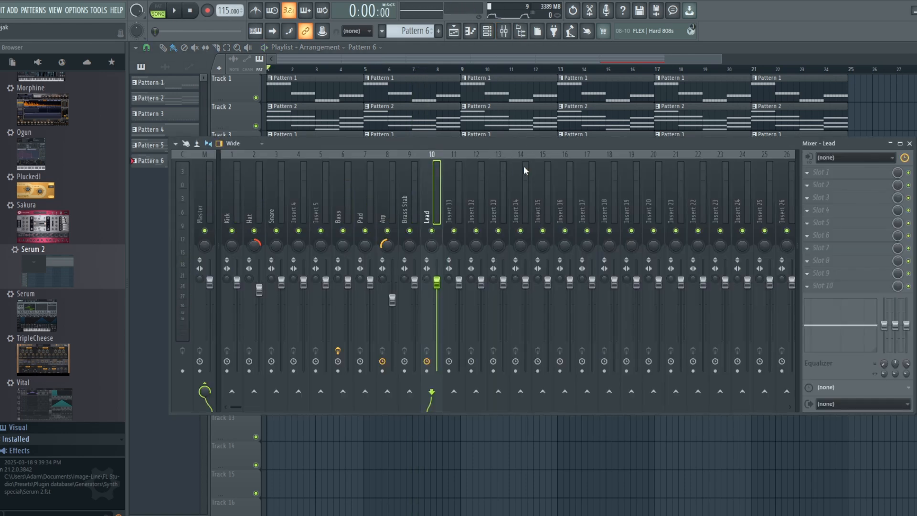
# - While the song plays, lower Brass Stab to -3.3 dB and Snare to -1.4 dB
pyautogui.press('space')
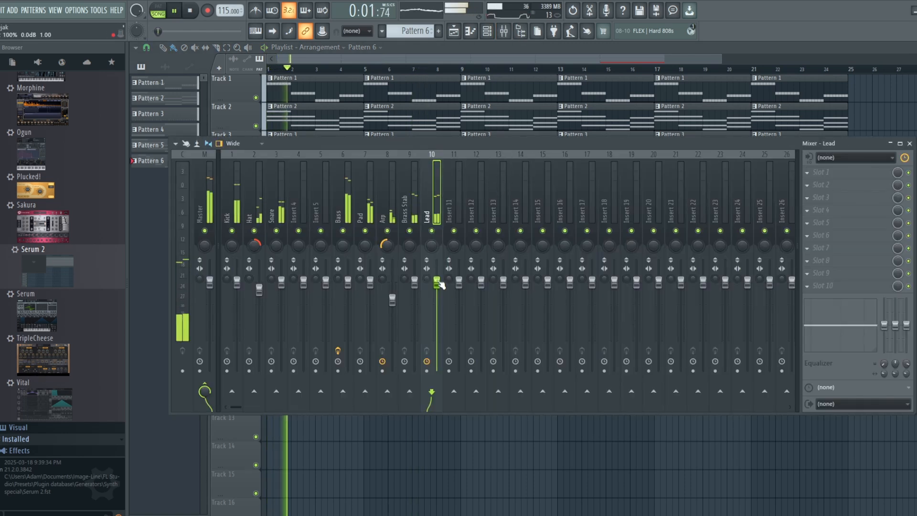
pyautogui.click(414, 282)
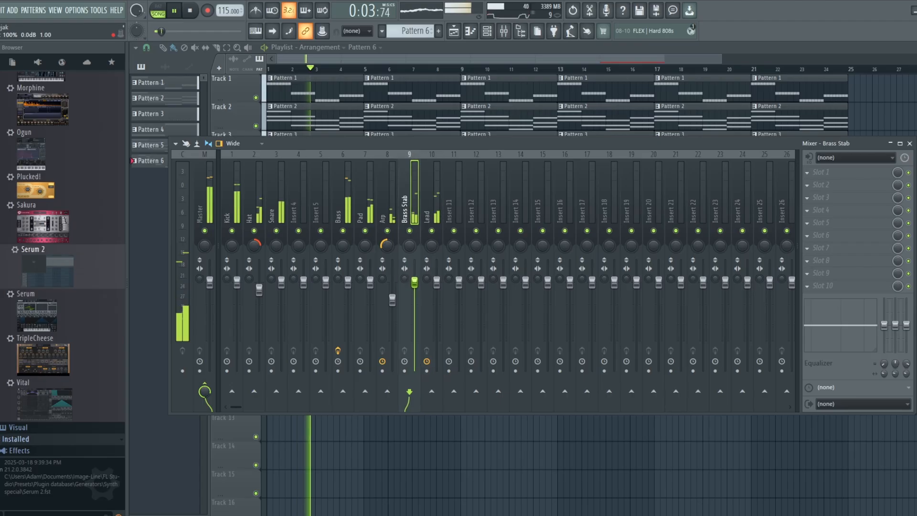
pyautogui.moveTo(414, 282); pyautogui.dragTo(415, 294)
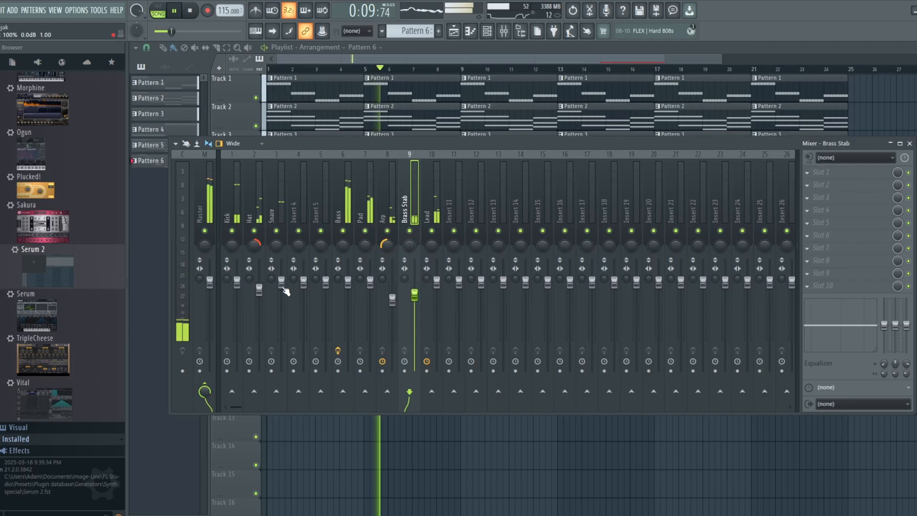
pyautogui.moveTo(285, 288); pyautogui.dragTo(285, 293)
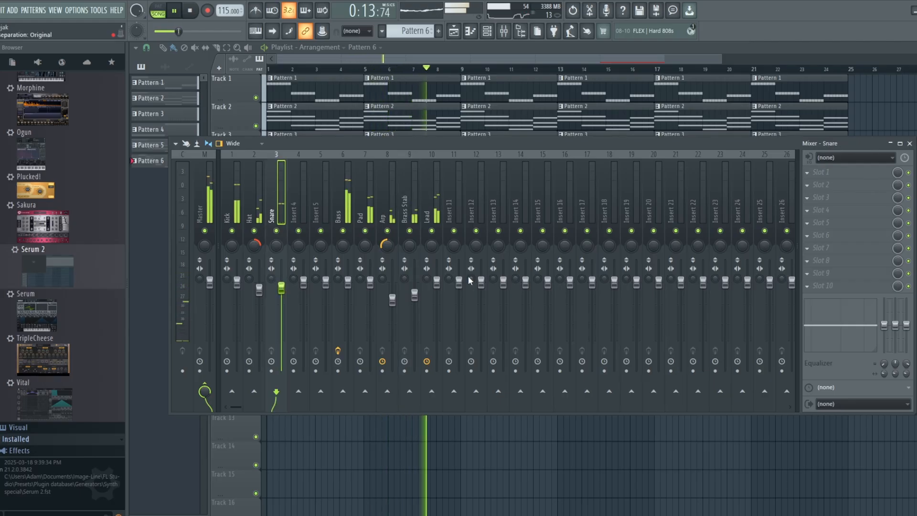
pyautogui.press('space')
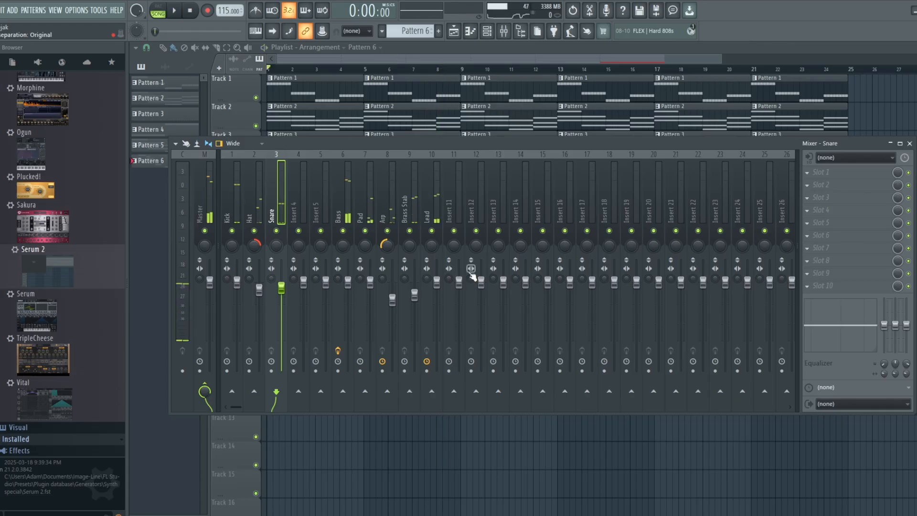